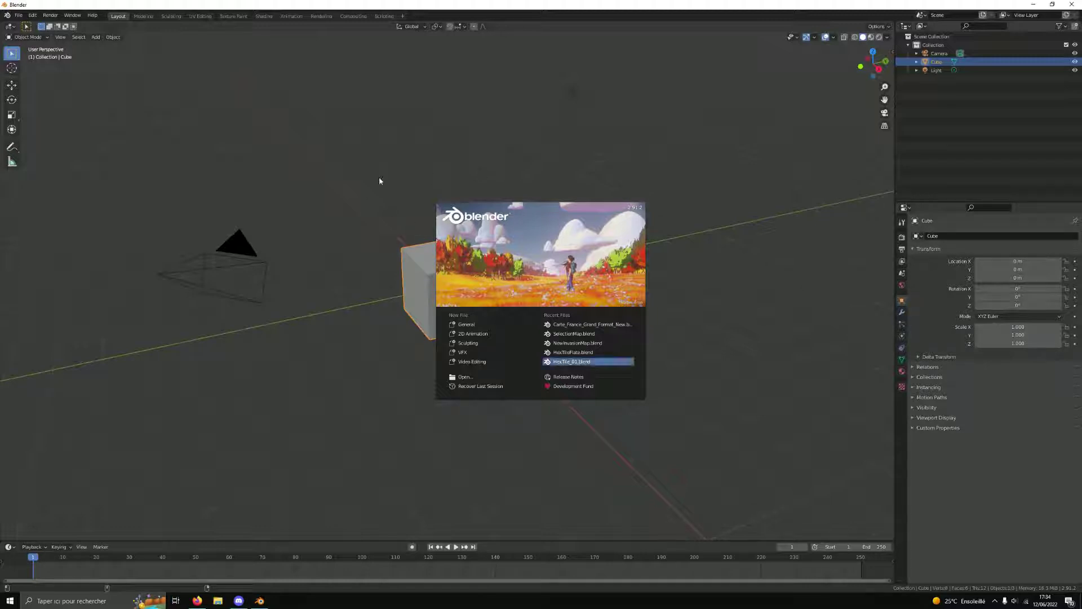
Step: Dismiss the splash screen and delete the default camera, light and cube
click(377, 215)
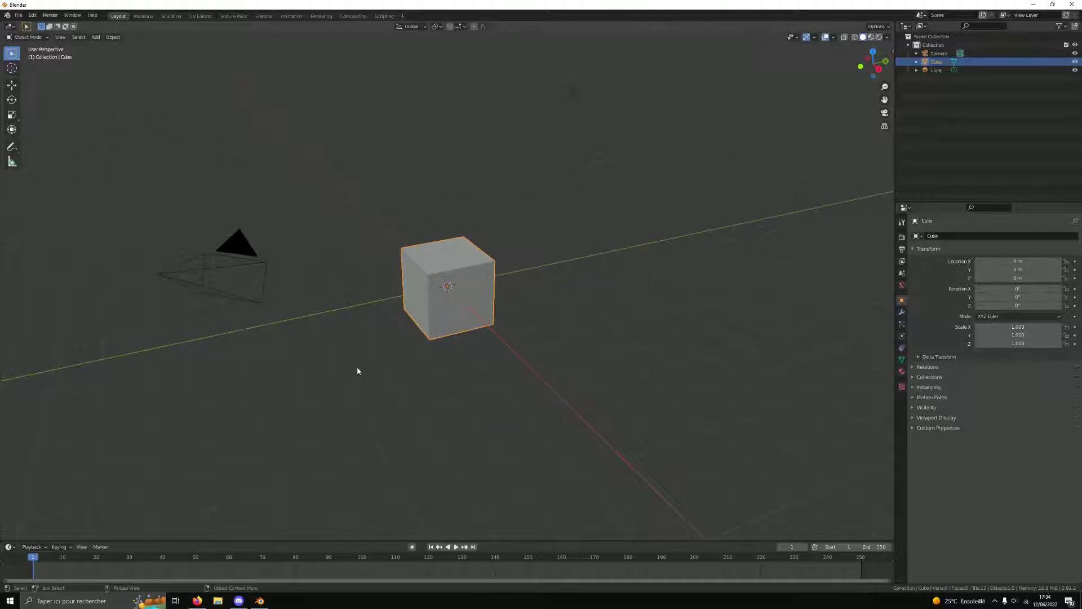
drag(163, 341, 295, 231)
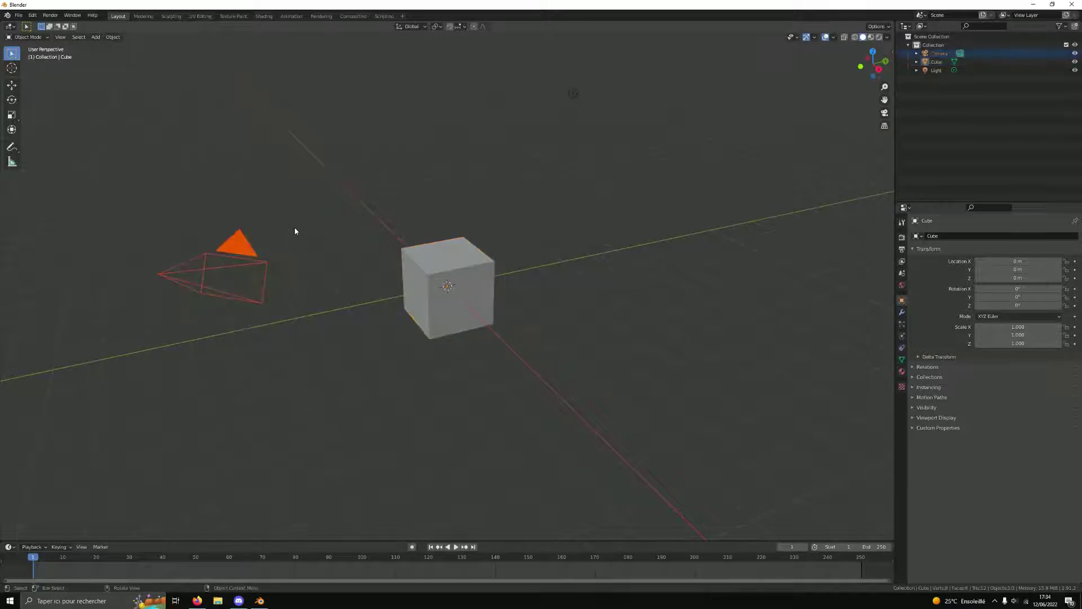
key(Delete)
drag(502, 127, 688, 57)
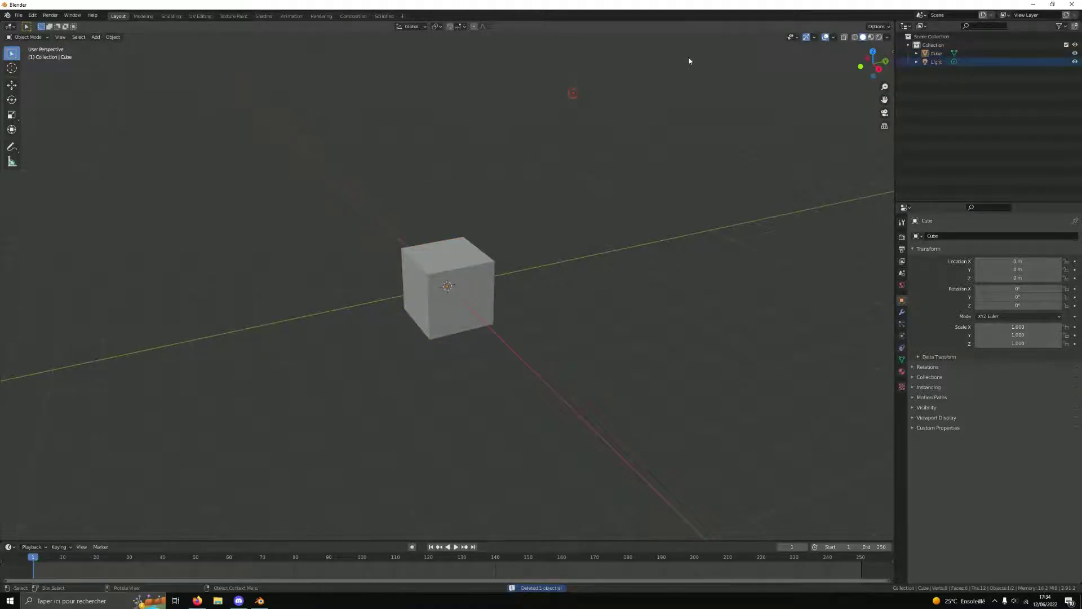
key(Delete)
click(445, 308)
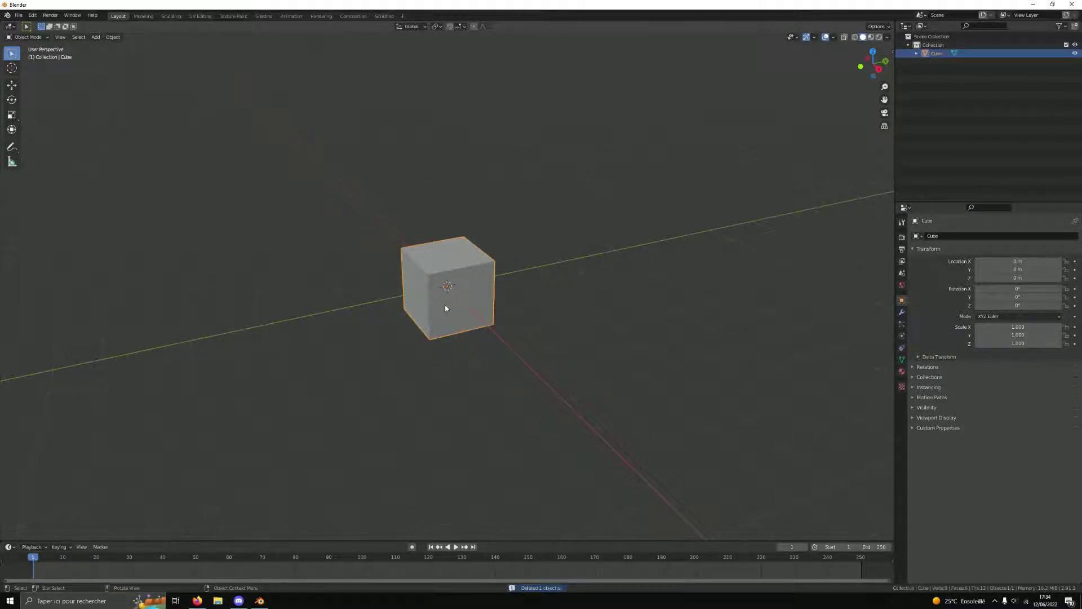
key(Delete)
key(shift+a)
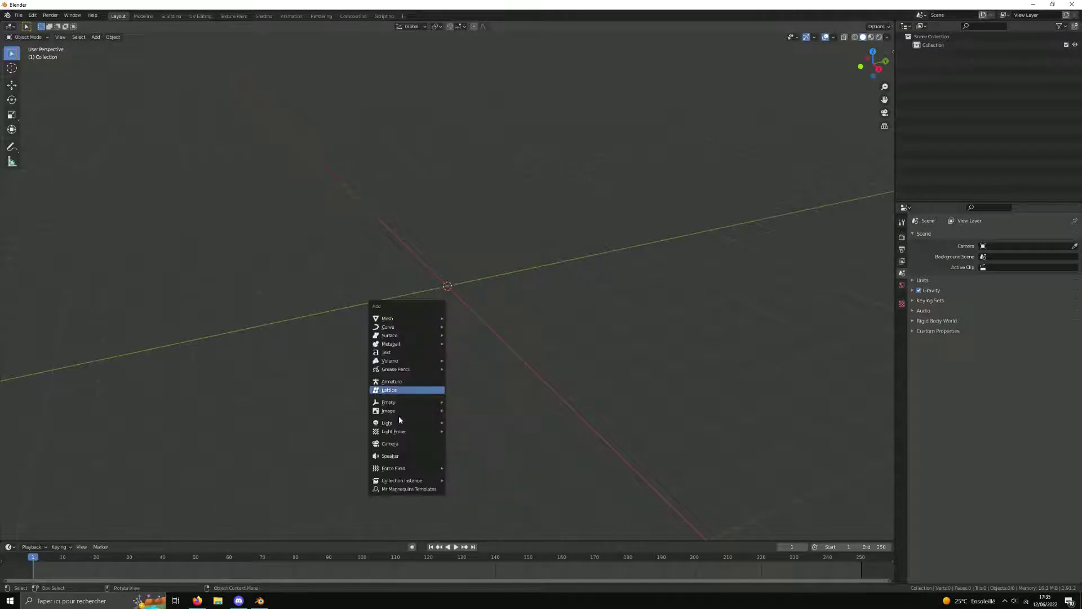
mouse_move(398, 411)
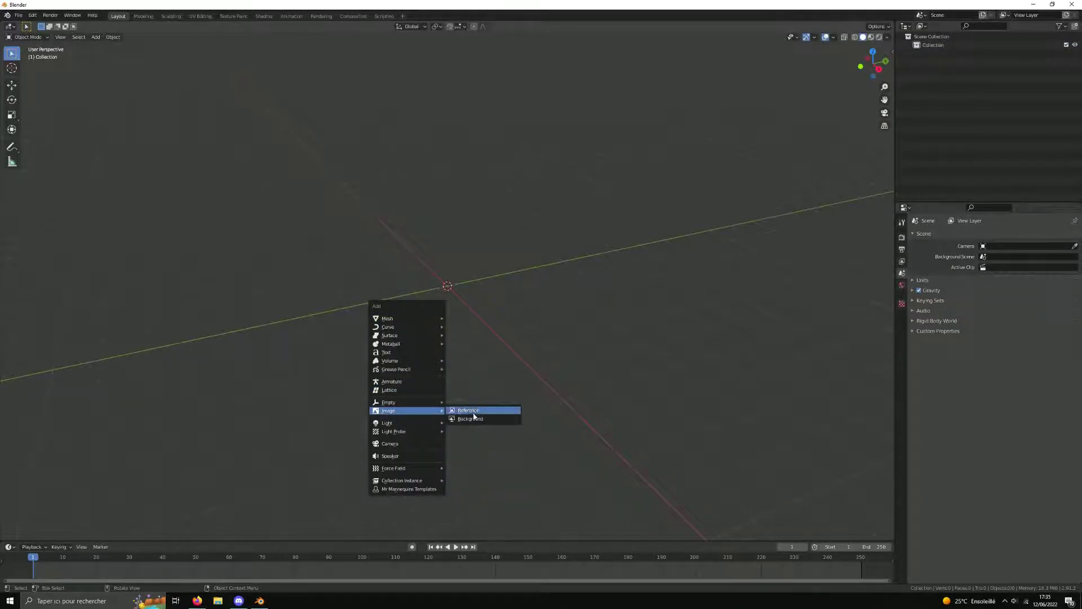
Step: Load the coloured-regions image as a reference image and select it
click(473, 409)
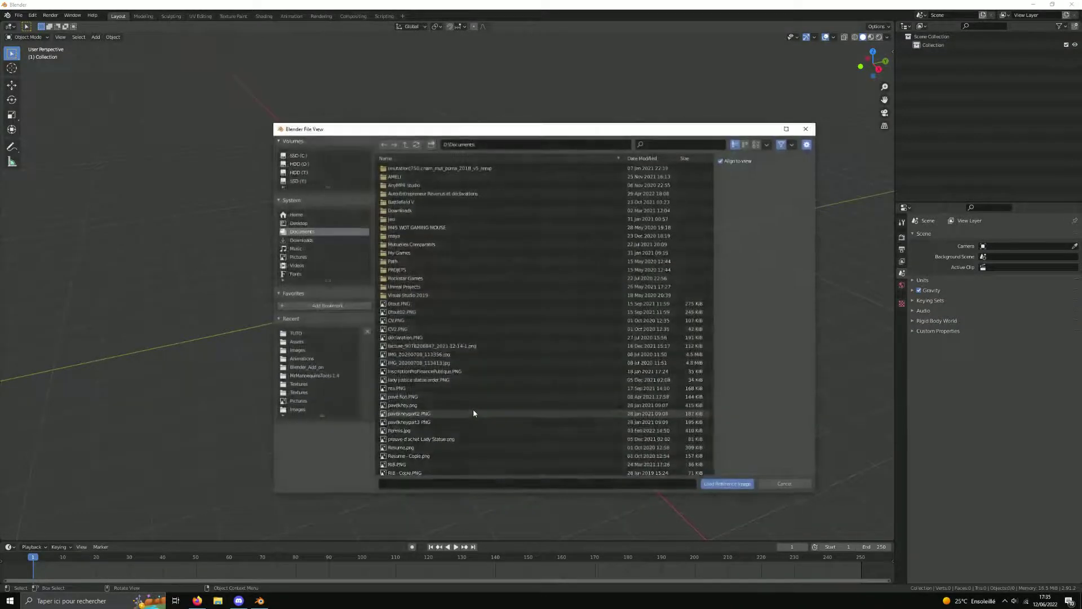
click(304, 180)
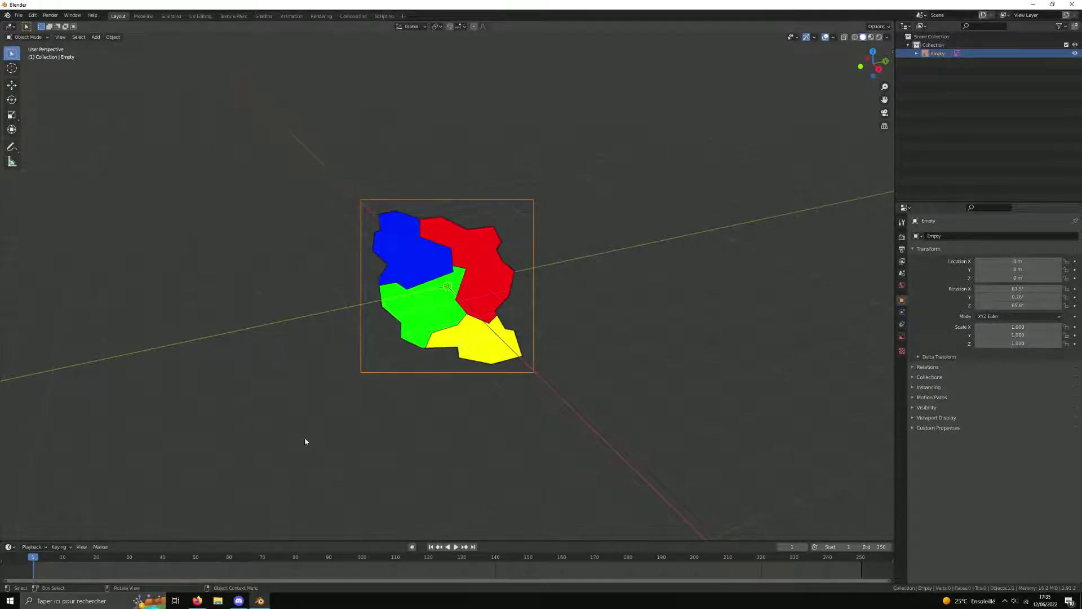
drag(302, 422, 590, 148)
Step: Apply all transforms to the reference image
key(ctrl+a)
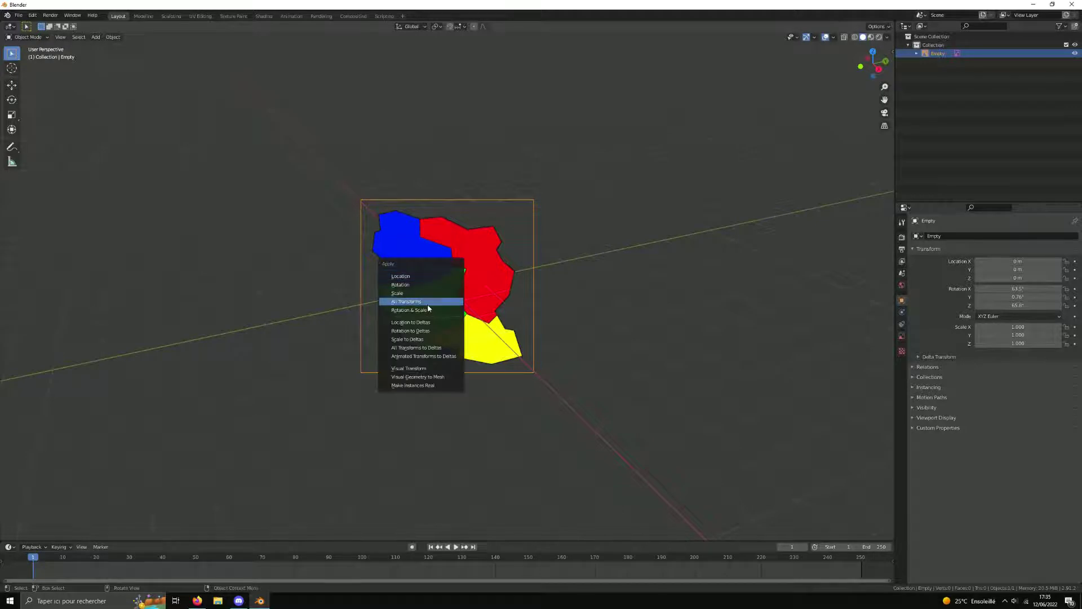
click(428, 303)
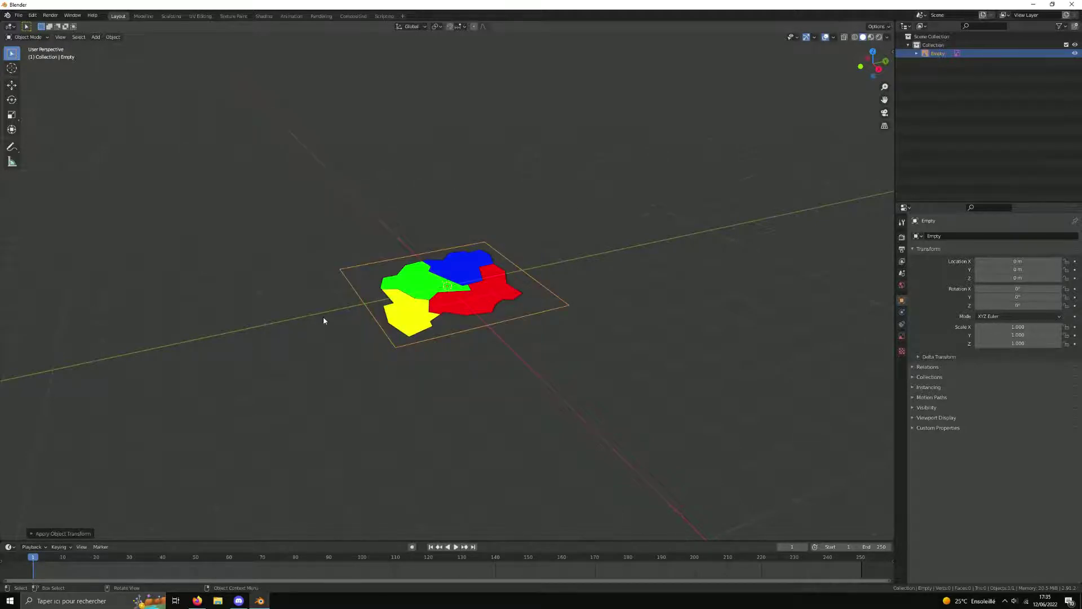
middle_drag(323, 320, 417, 321)
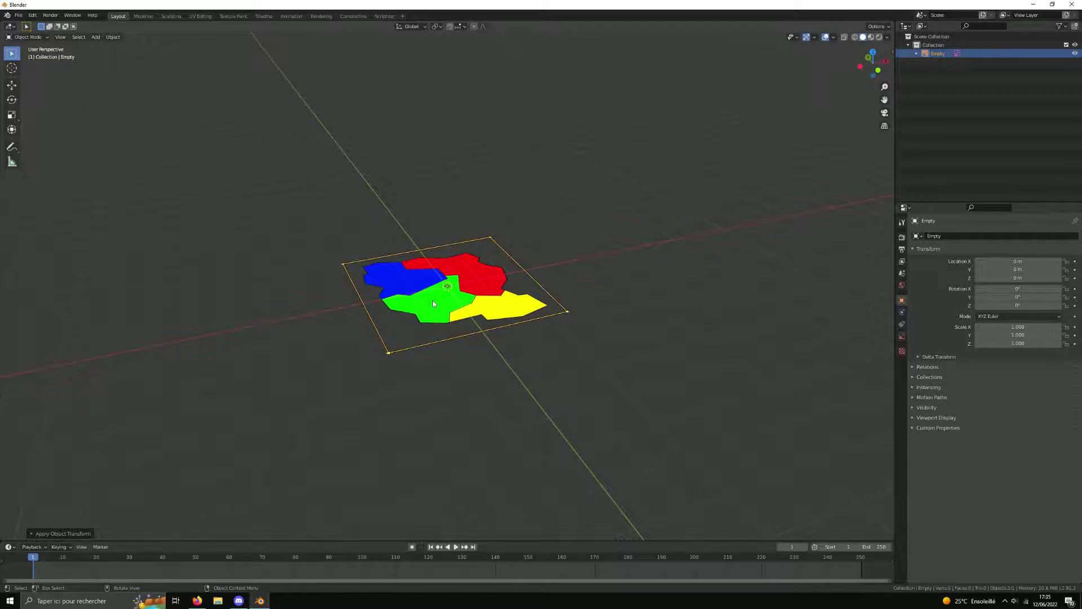
click(432, 303)
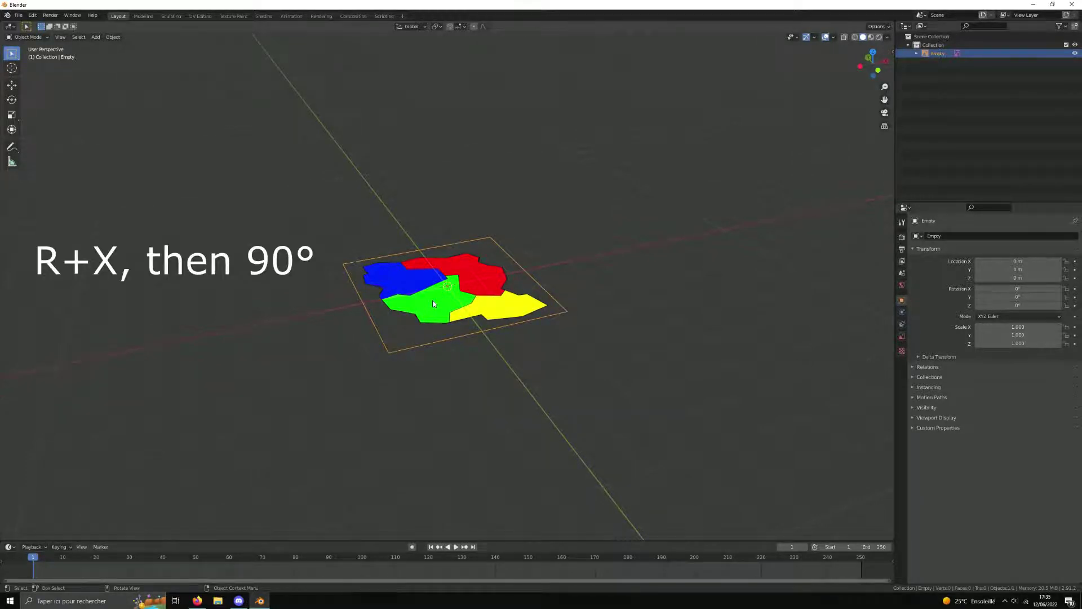
Step: Rotate the reference image 90° about X and check it in Front view
key(r)
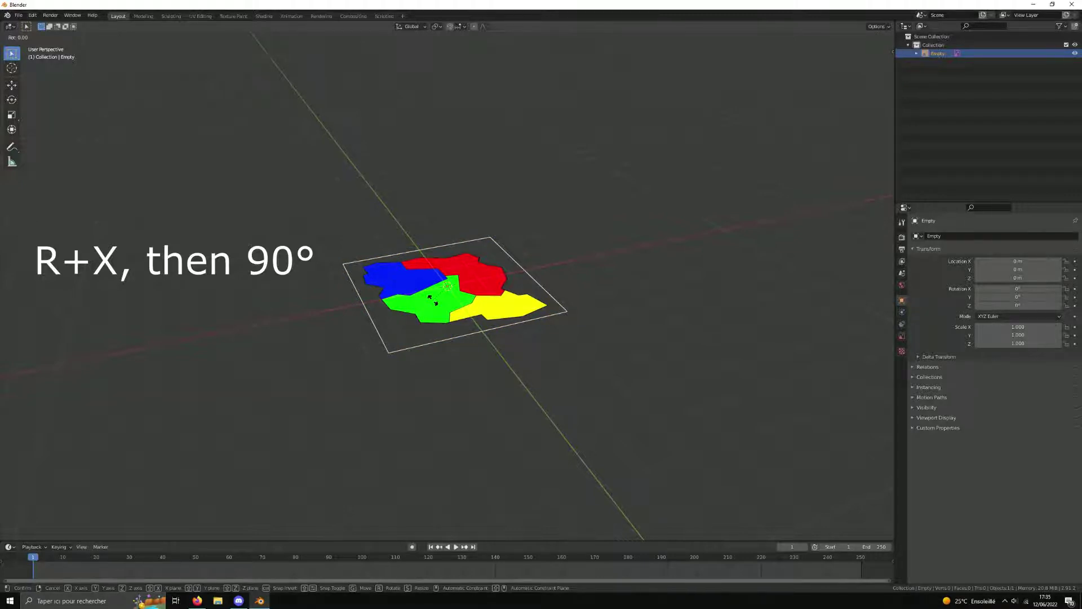
key(x)
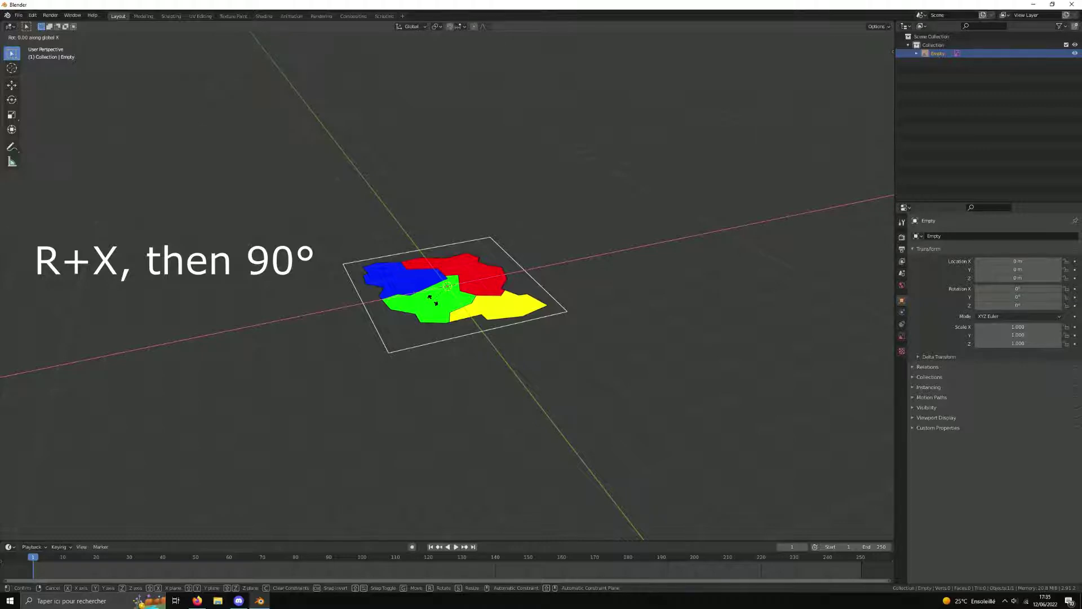
text(90)
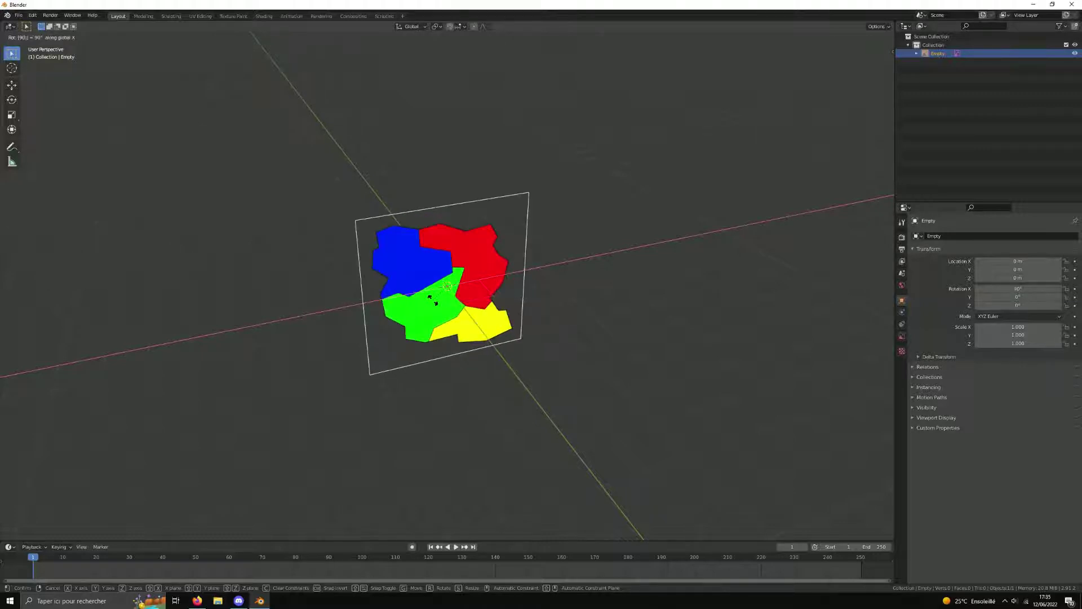
key(Return)
mouse_move(167, 285)
middle_down()
mouse_move(243, 252)
mouse_move(221, 265)
mouse_move(145, 266)
middle_up()
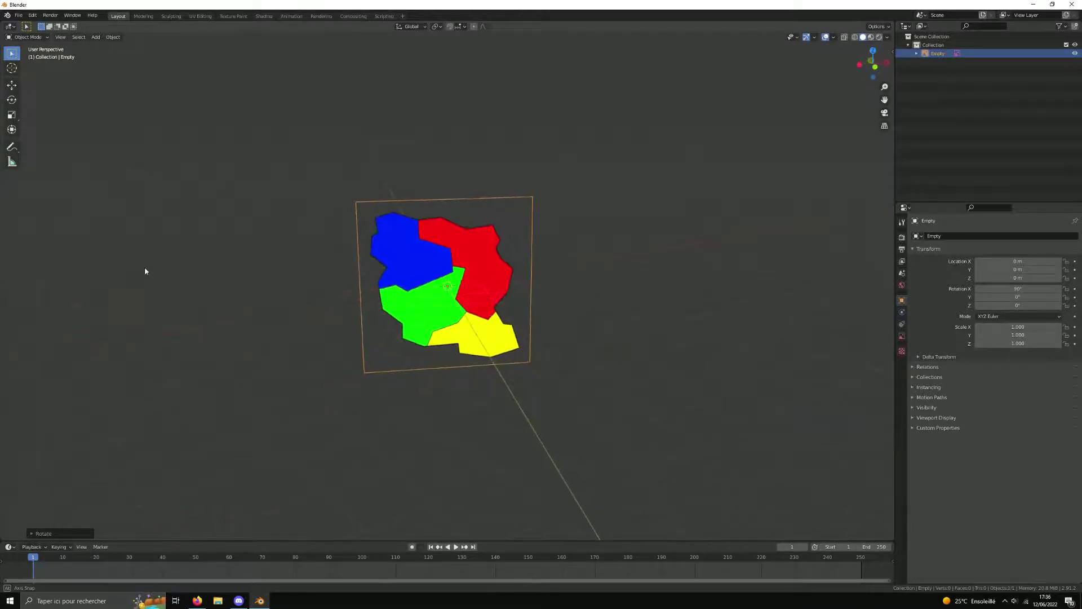
key(KP_1)
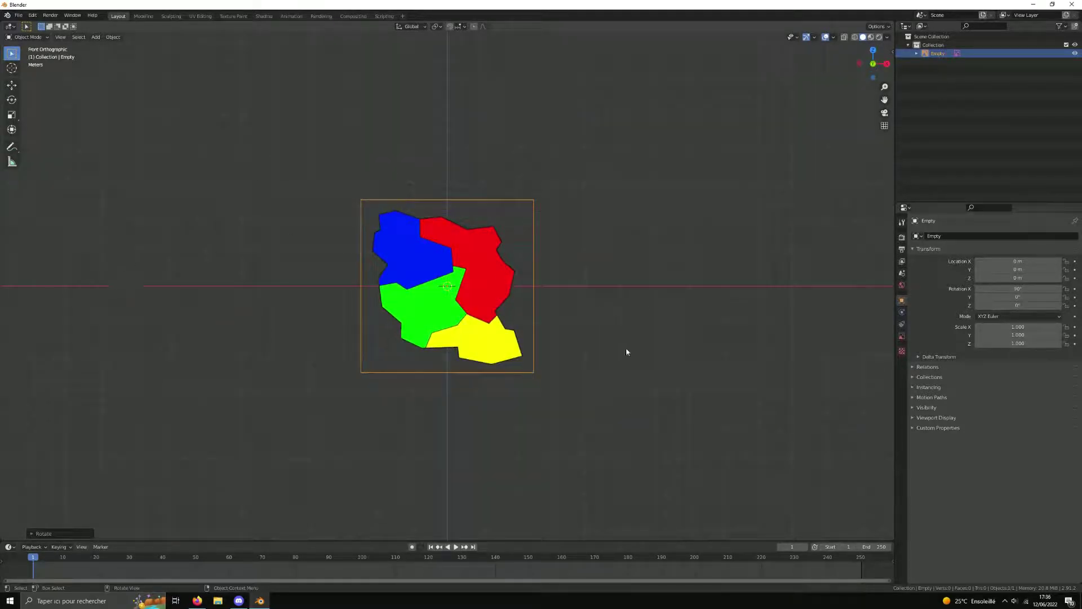
mouse_move(292, 252)
middle_down()
mouse_move(338, 280)
mouse_move(333, 288)
middle_up()
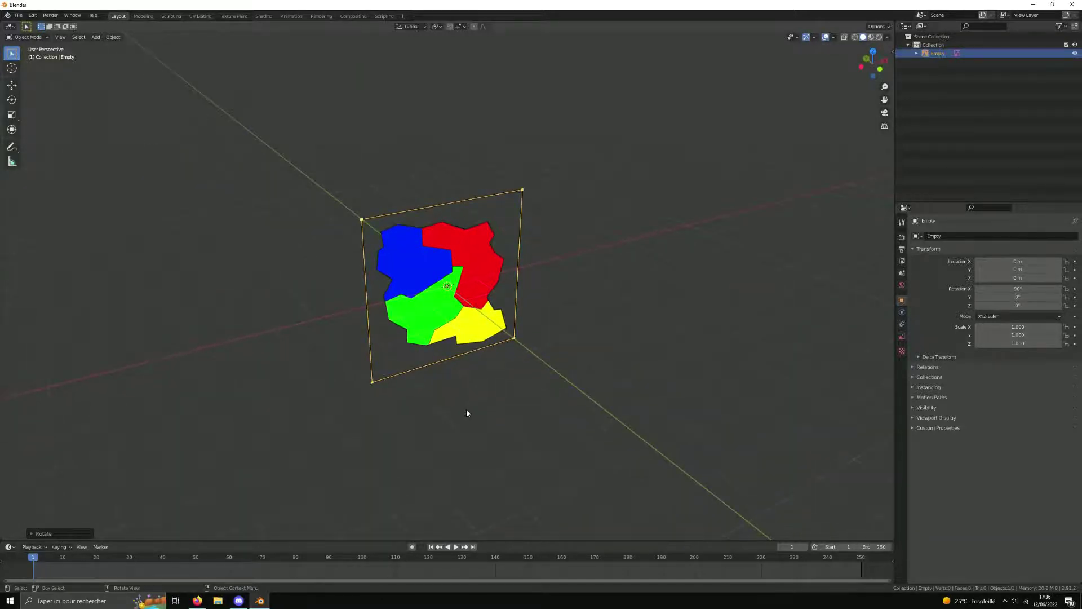
key(shift+a)
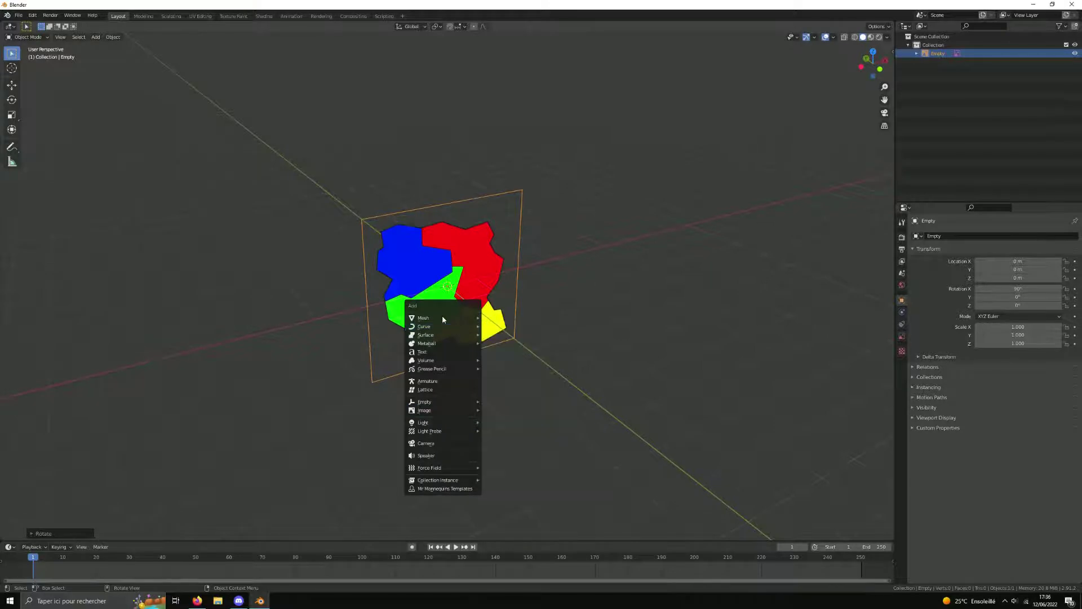
Step: Add a plane at the origin and rotate it 90° on X
mouse_move(424, 317)
click(508, 317)
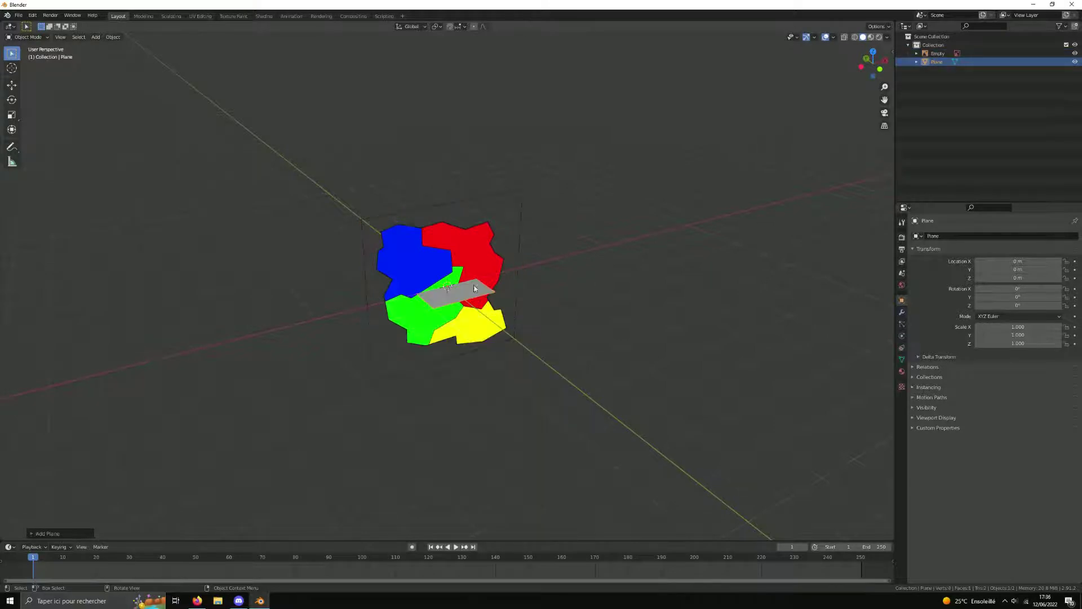
click(447, 300)
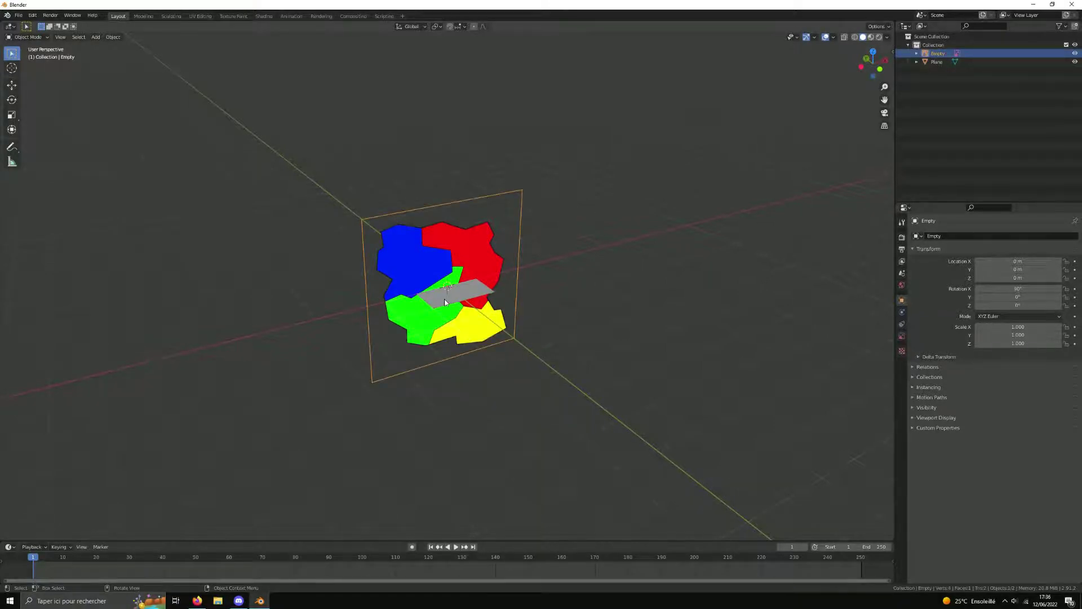
click(445, 303)
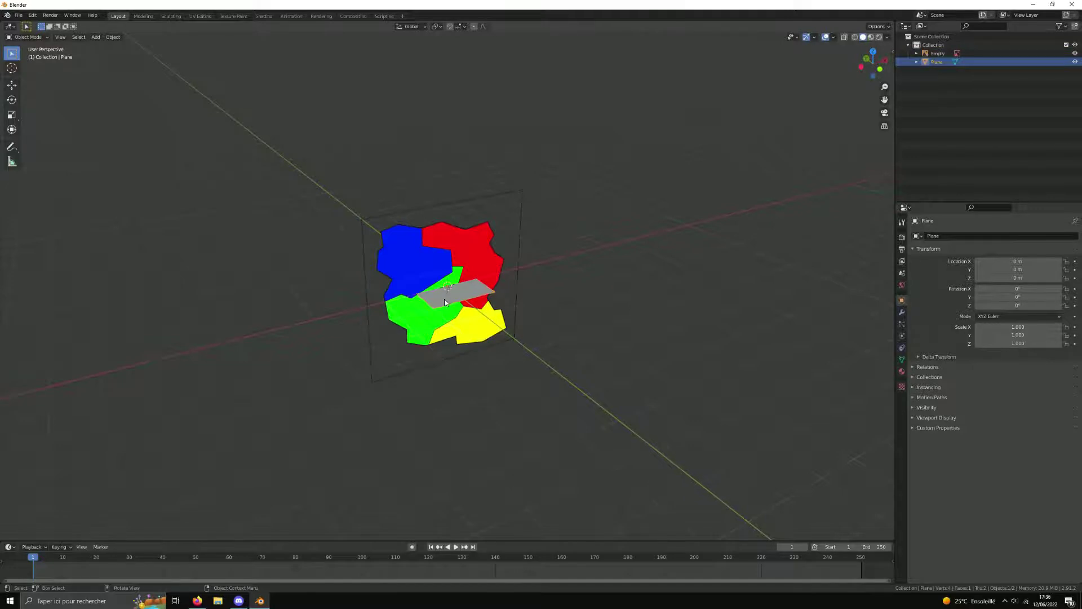
key(r)
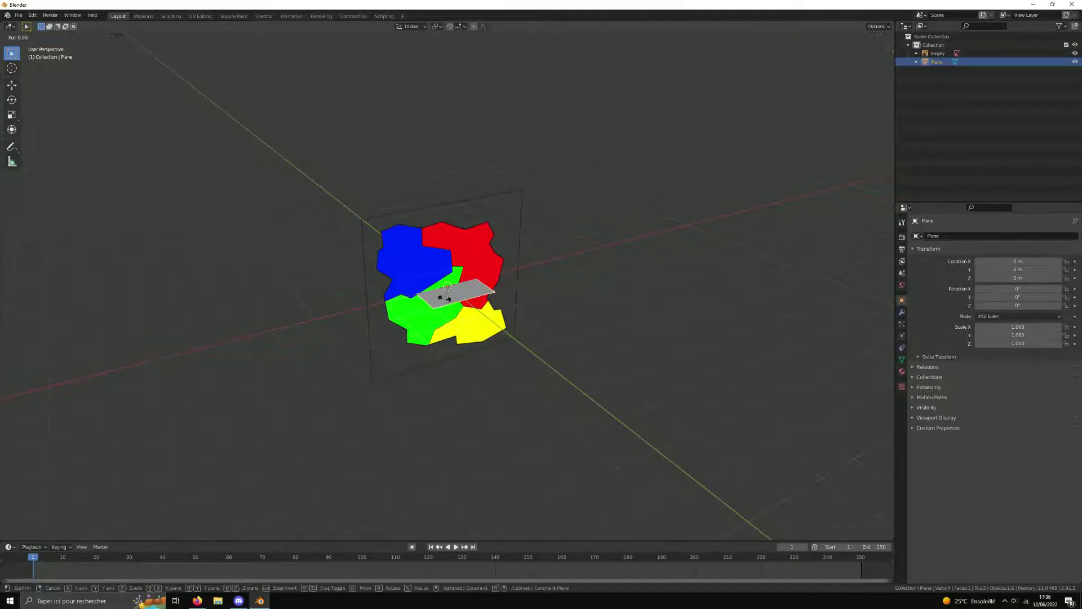
text(x)
text(90)
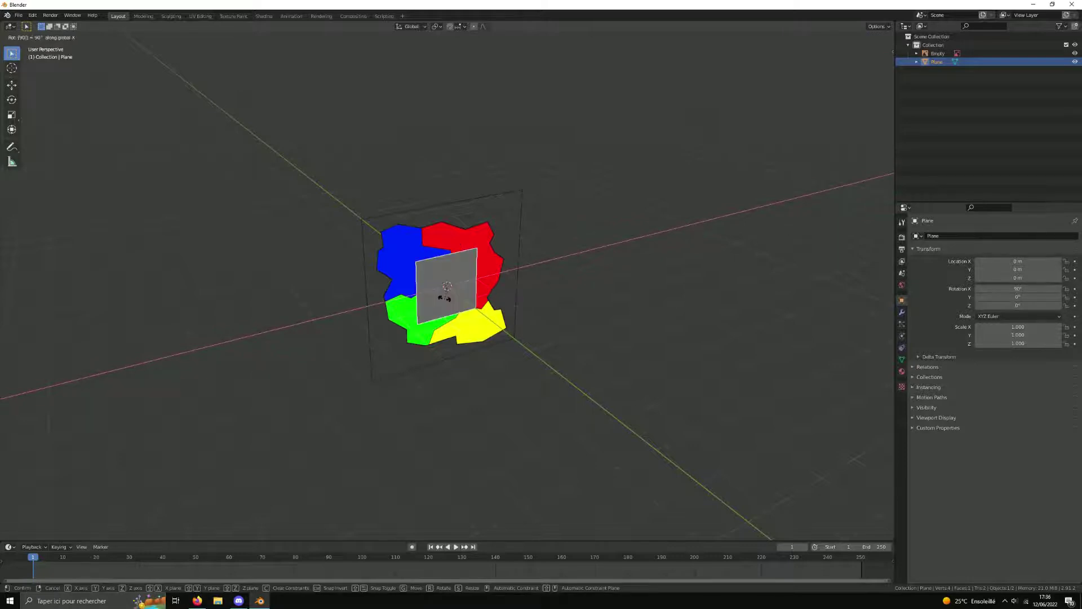
key(Return)
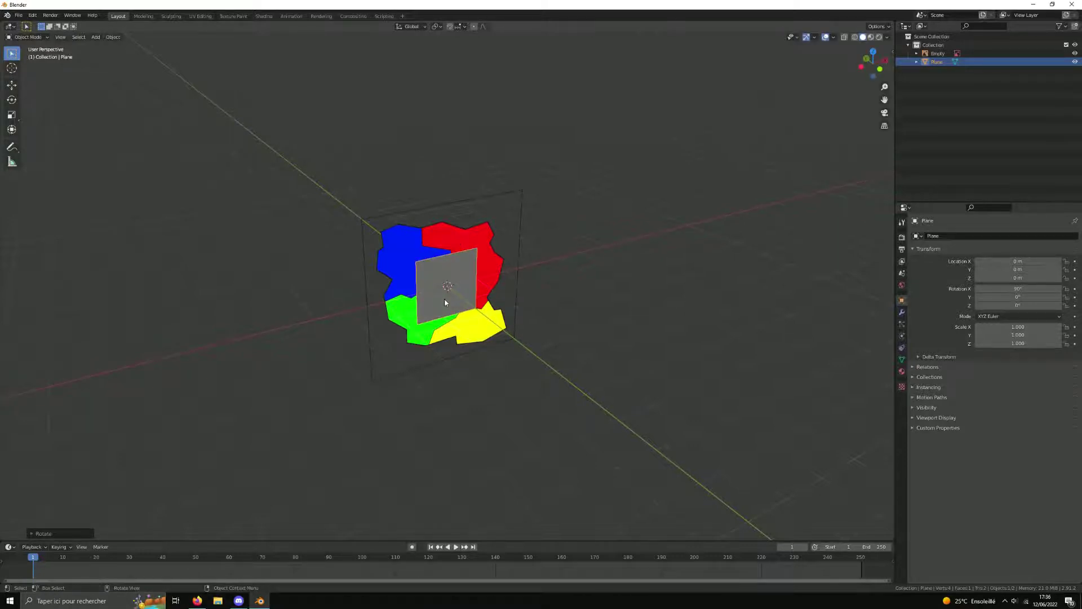
Step: Move the plane along Y to about -2.05 m and view it from the front
click(444, 299)
middle_drag(444, 299, 463, 305)
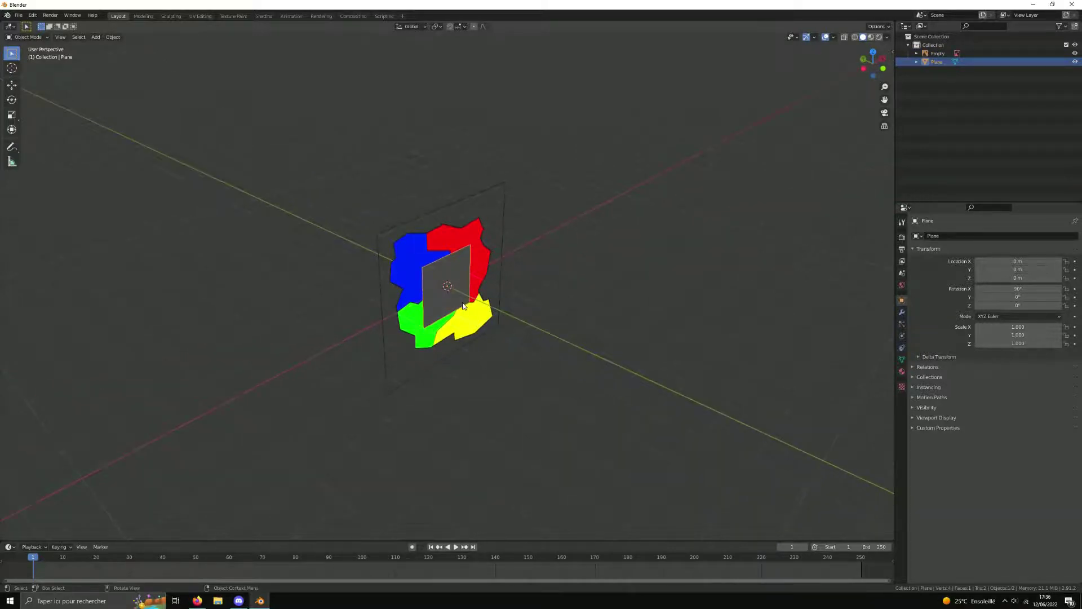
key(g)
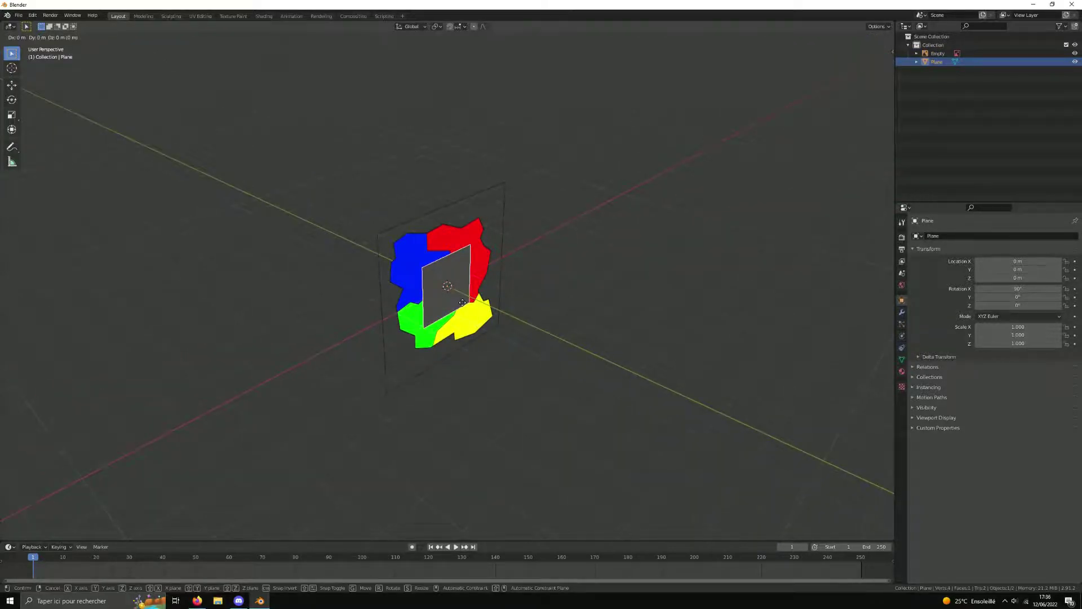
key(y)
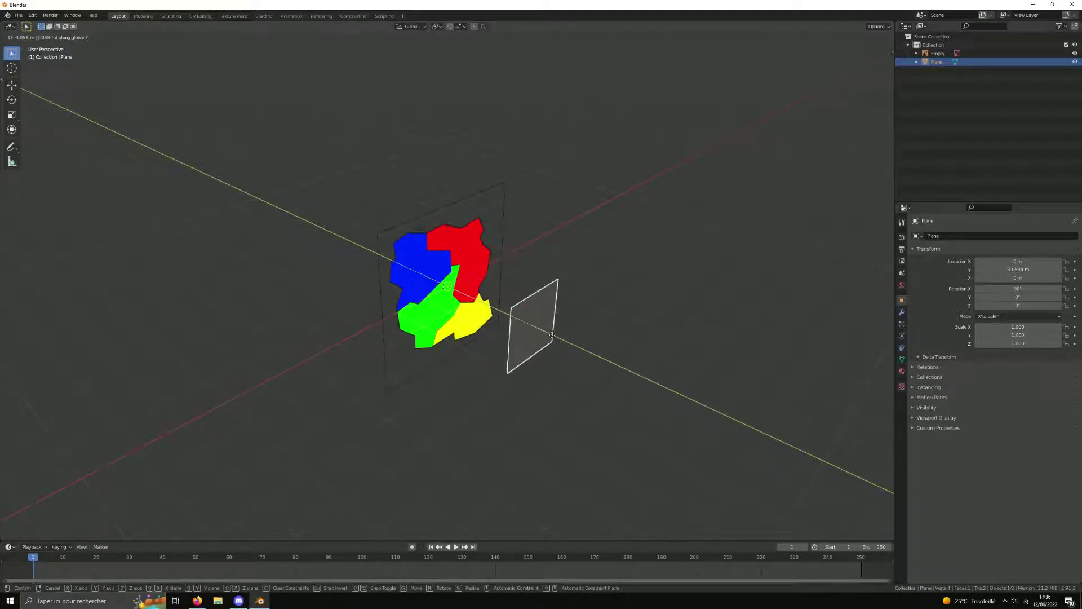
click(530, 325)
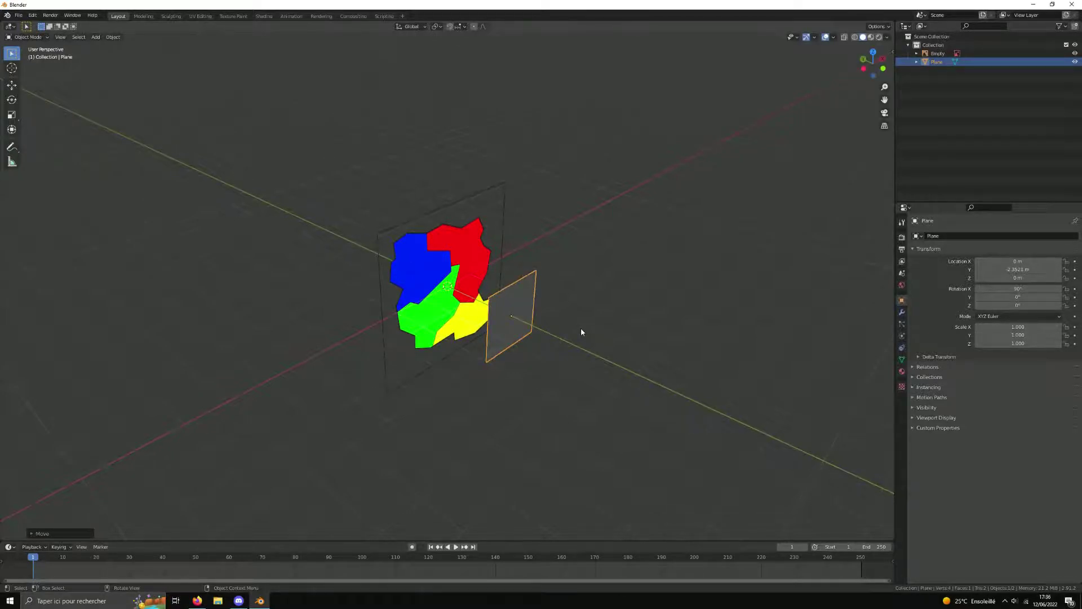
key(KP_1)
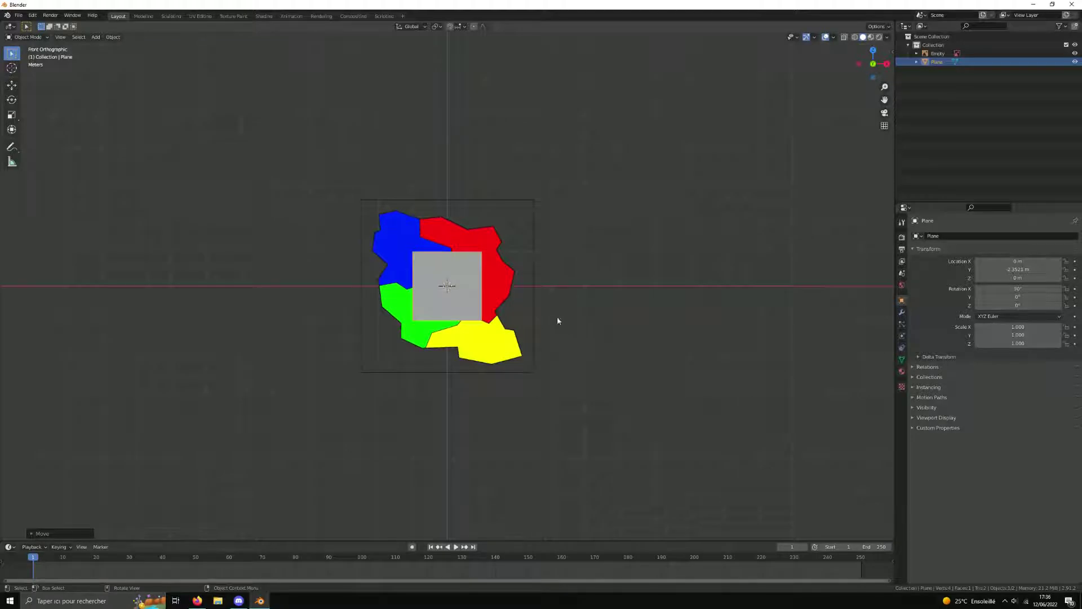
Step: Turn on X-ray and select the plane instead of the reference image
scroll(416, 285, up, 1)
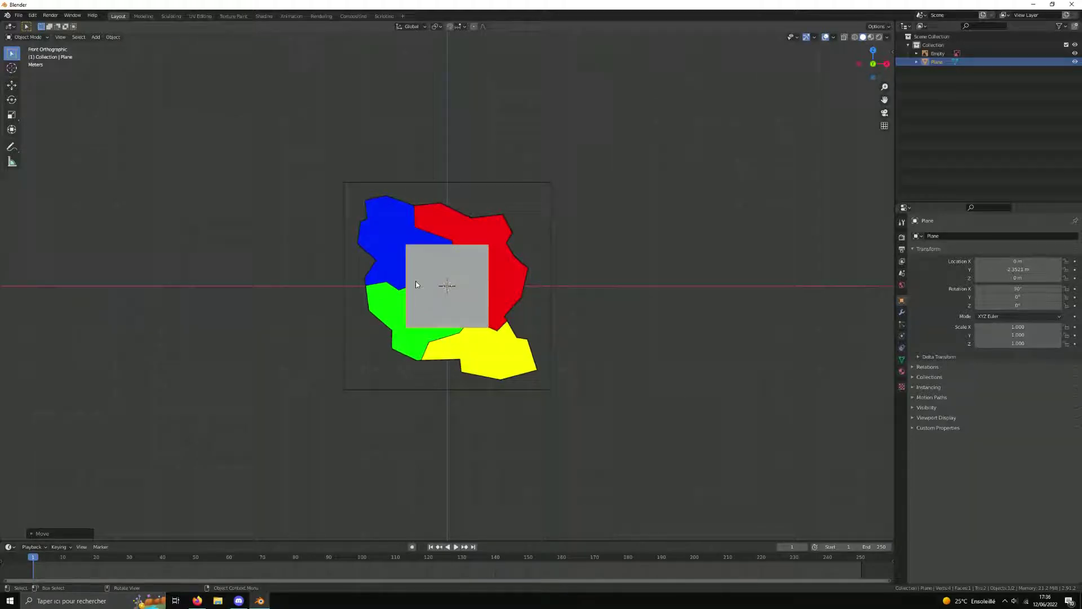
click(431, 305)
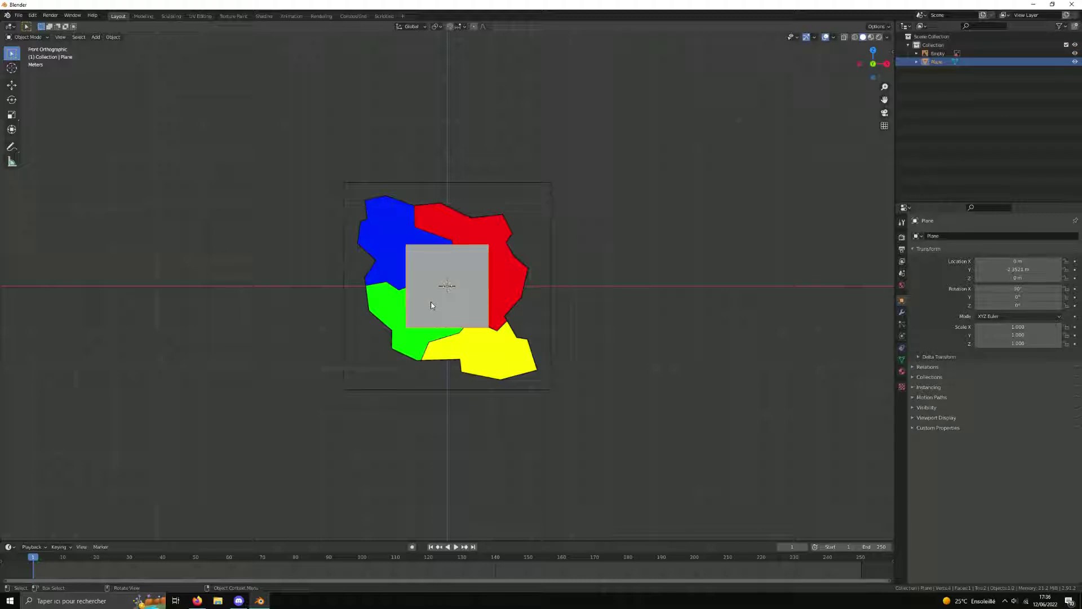
key(alt+z)
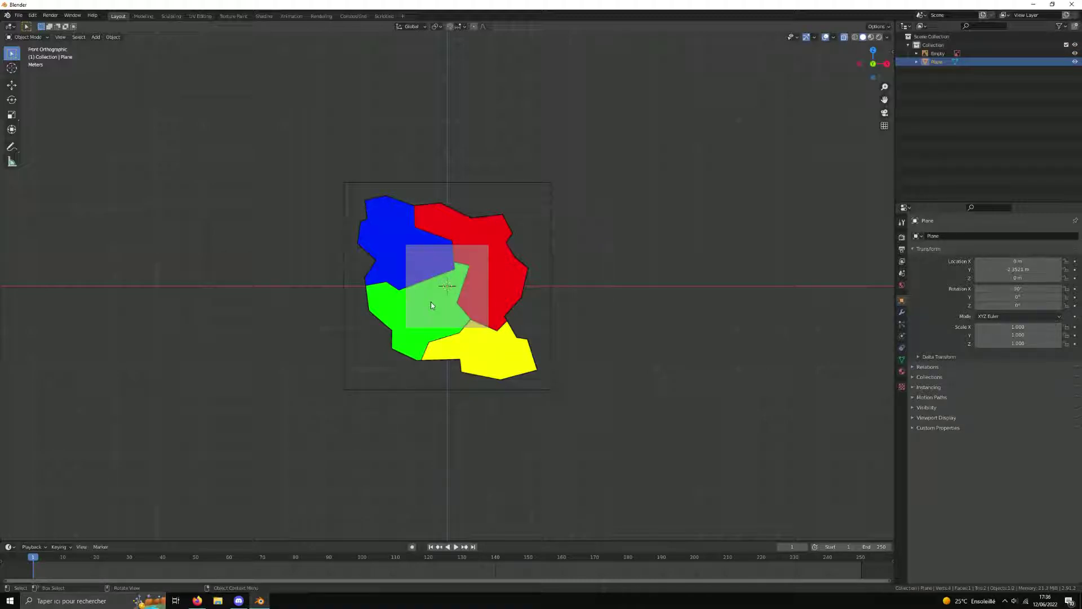
click(431, 302)
click(446, 308)
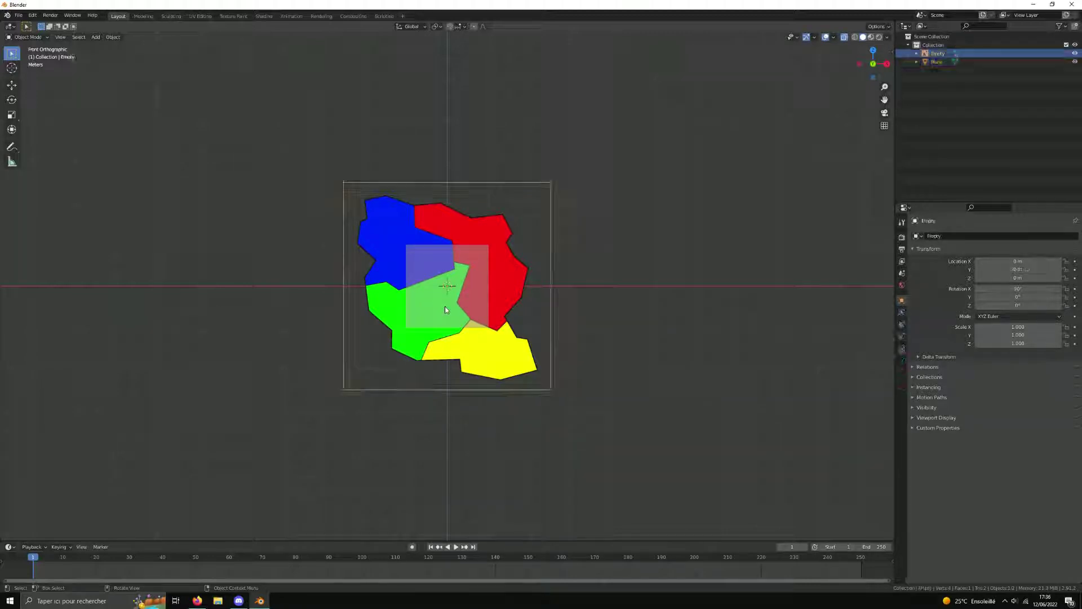
click(936, 63)
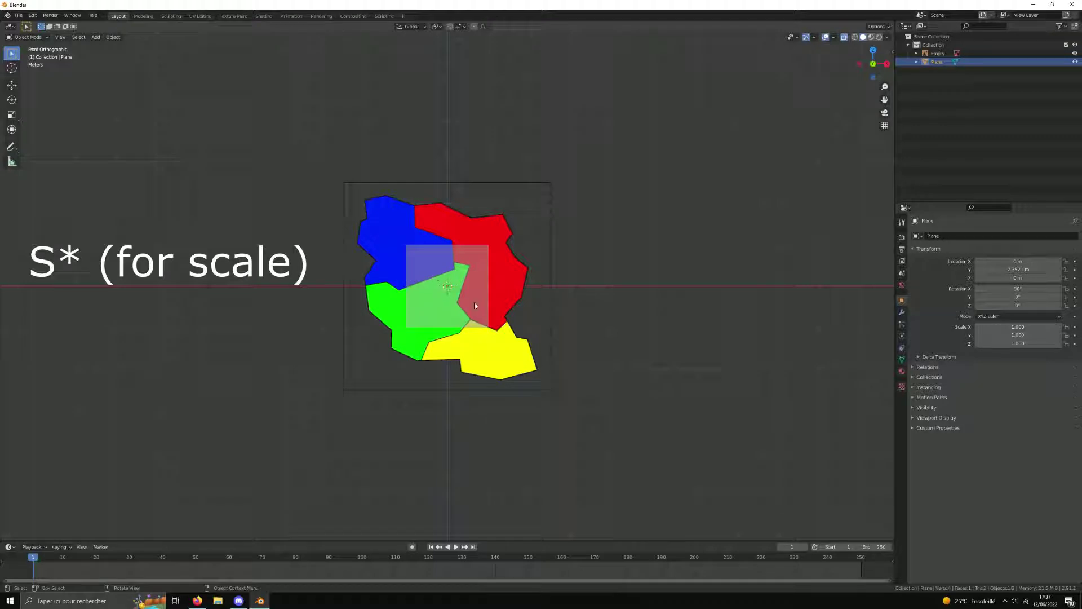
Step: Scale the plane uniformly to 2.483, then deselect it
key(s)
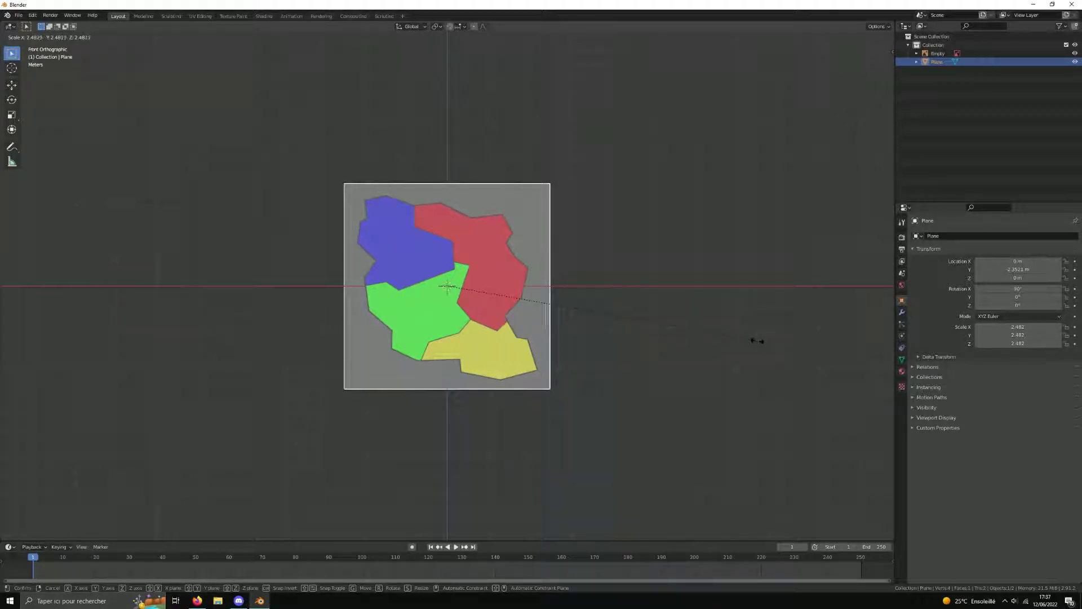
click(757, 340)
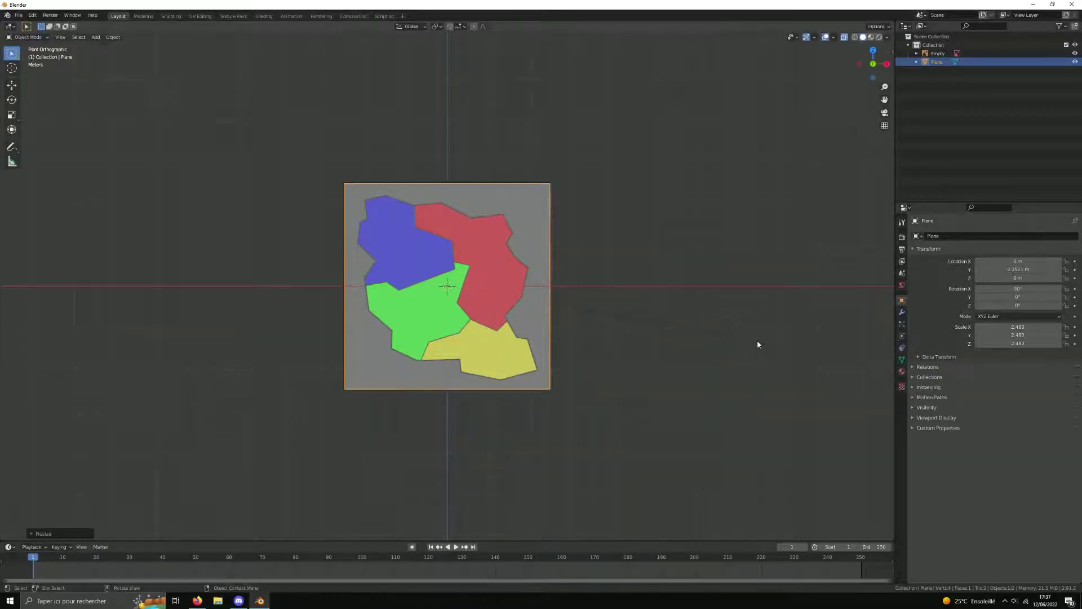
click(672, 308)
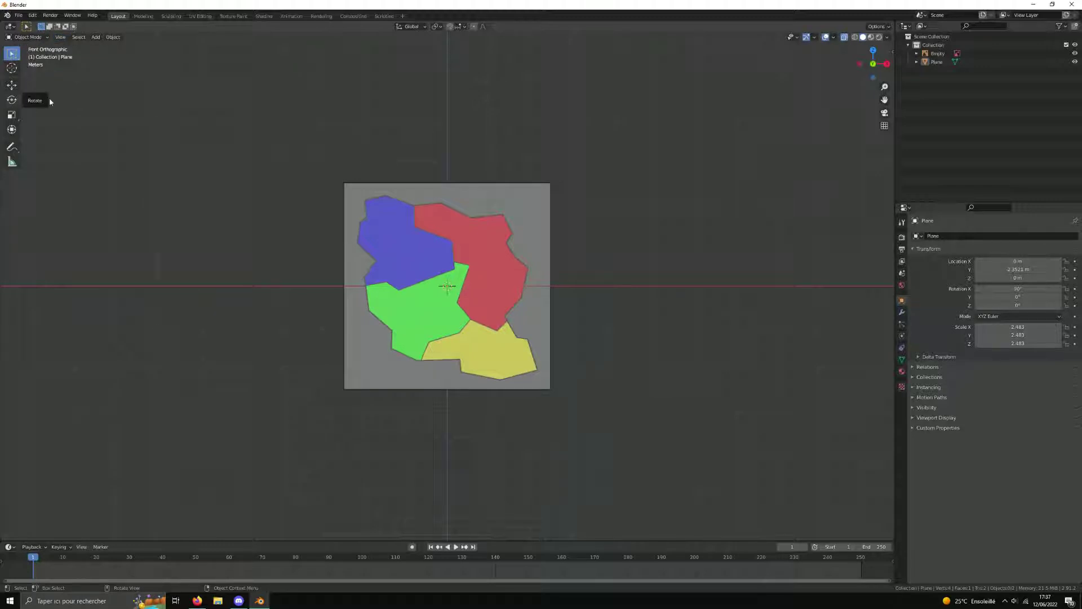
Step: Enter Edit Mode with the Knife tool and zoom onto the blue region's top corner
key(Tab)
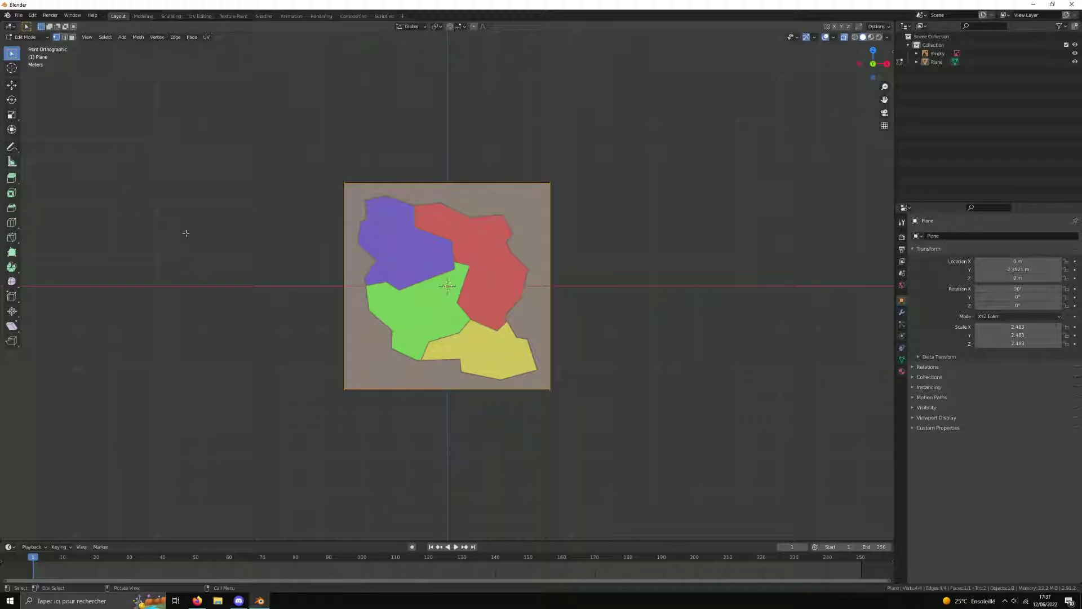
key(k)
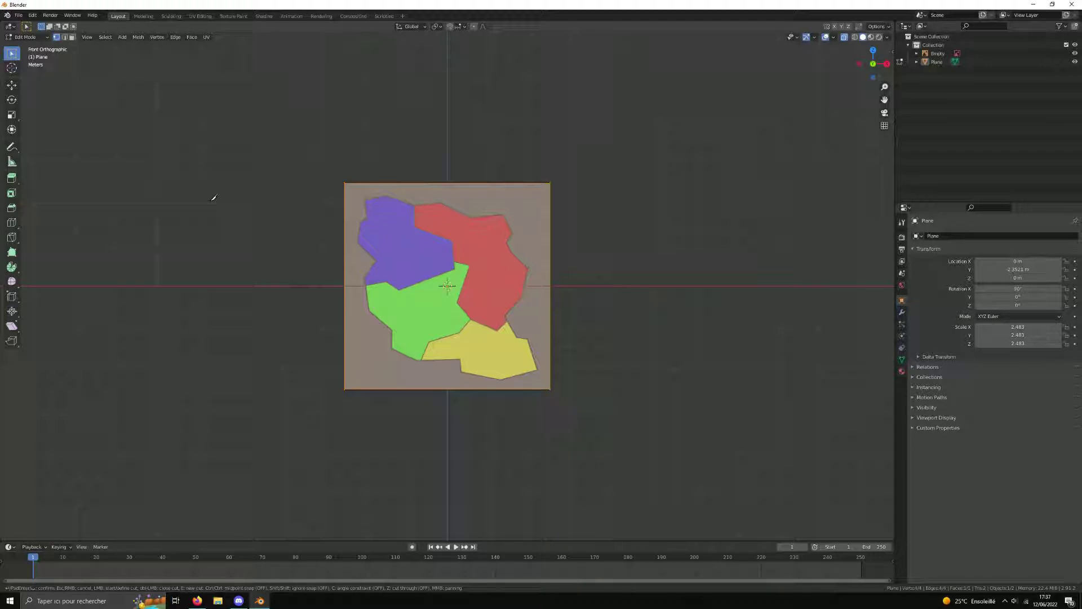
scroll(214, 197, up, 4)
shift+middle_drag(174, 181, 247, 247)
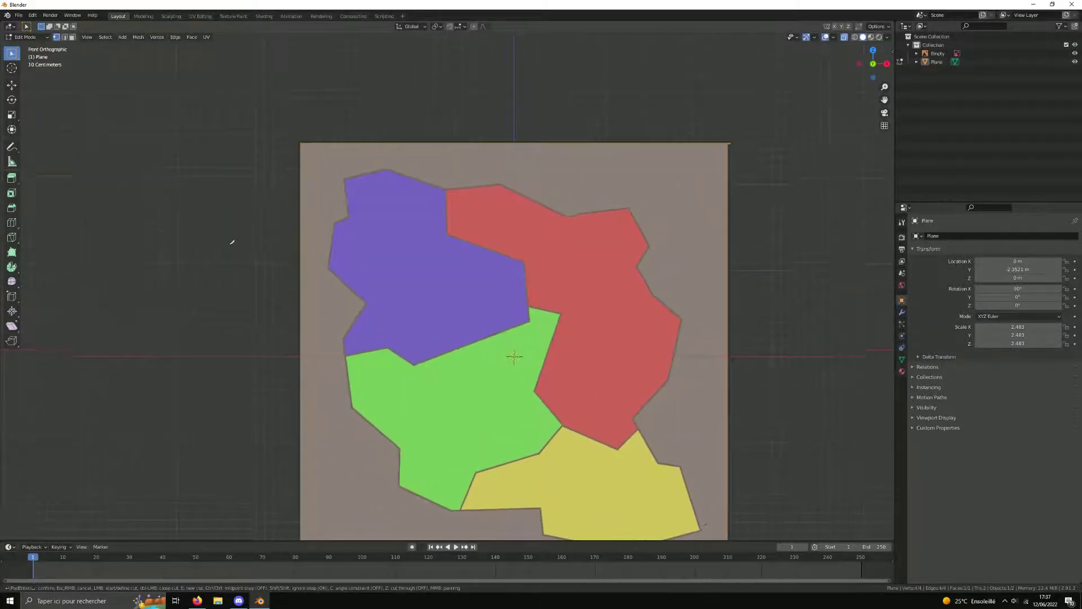
mouse_move(247, 246)
shift+middle_down()
mouse_move(105, 233)
mouse_move(389, 241)
mouse_move(189, 222)
mouse_move(162, 211)
mouse_move(150, 179)
shift+middle_up()
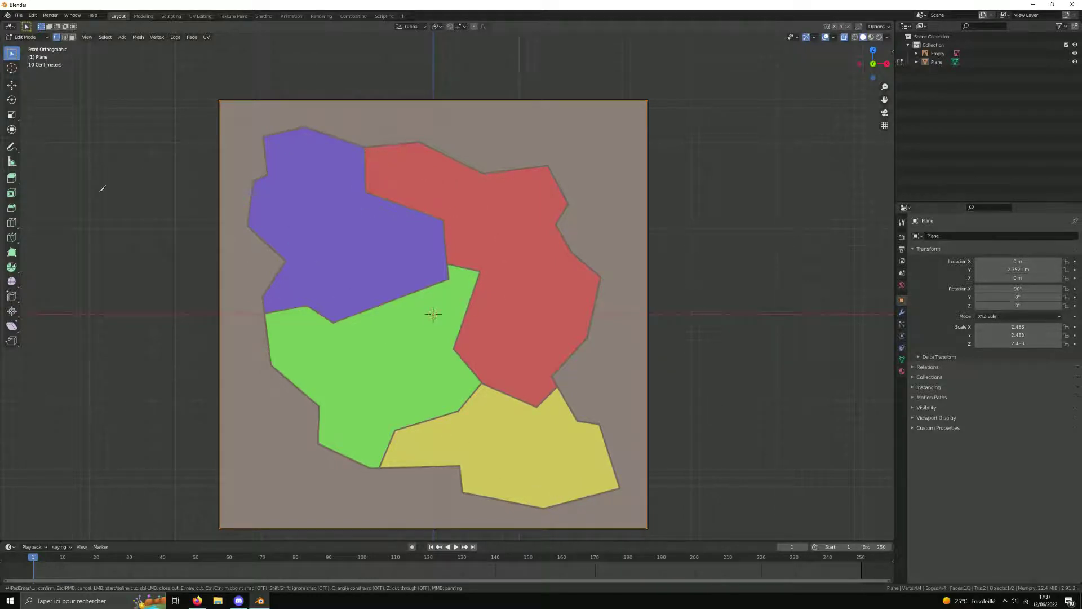
shift+middle_drag(101, 188, 128, 246)
scroll(223, 187, up, 3)
shift+middle_drag(223, 187, 238, 197)
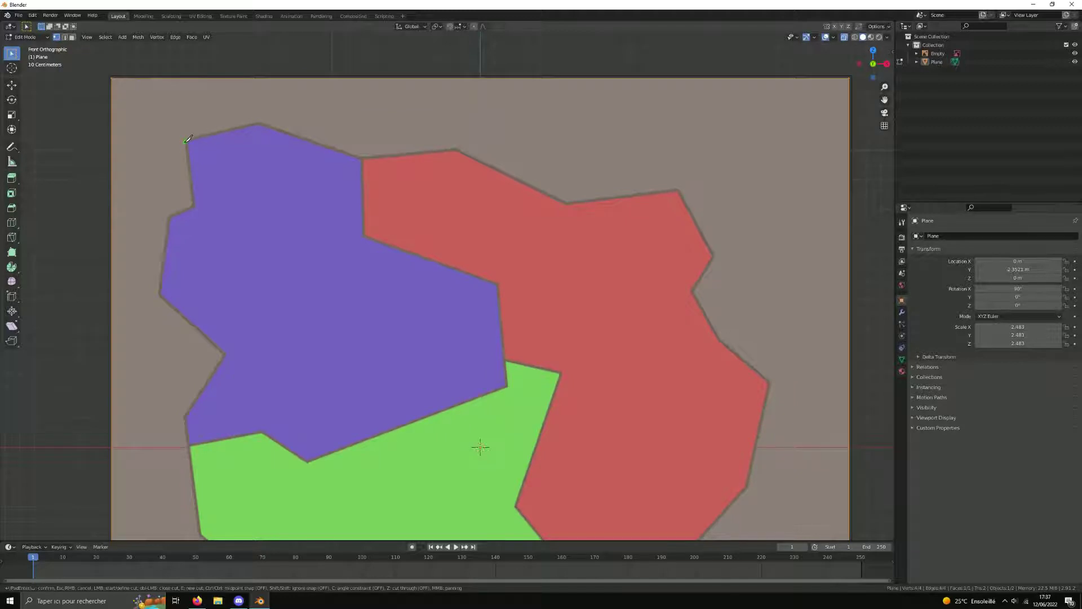
Step: Knife-cut the outline along the blue and red regions' top and right edges
click(259, 122)
click(363, 158)
click(456, 149)
click(566, 201)
click(680, 189)
click(714, 257)
click(691, 291)
click(717, 338)
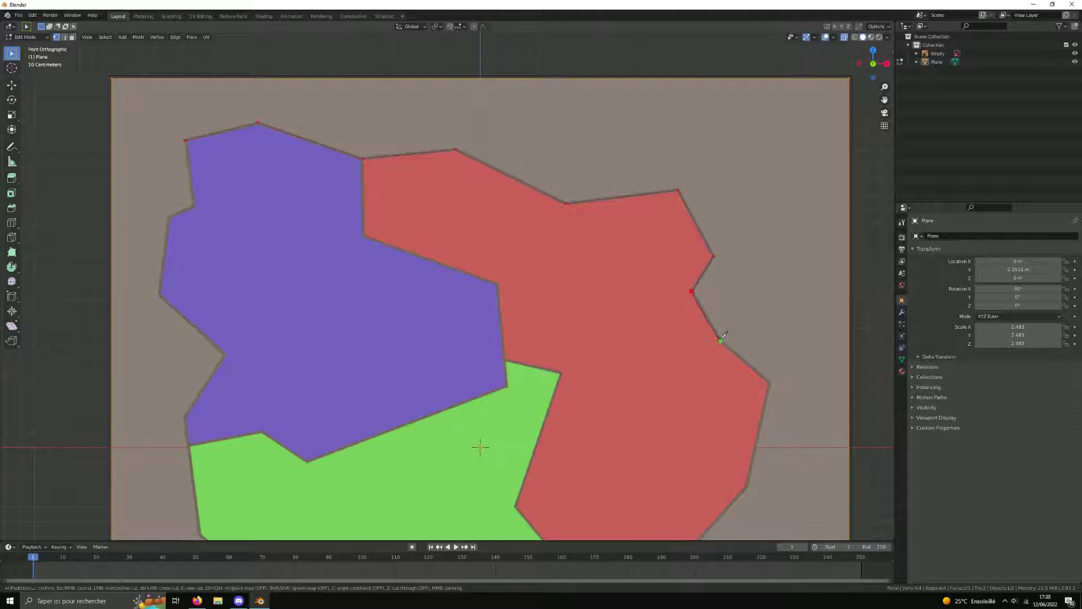
click(769, 383)
Step: Continue the outline around the yellow and green bottom edges and up the left sides
shift+middle_drag(765, 325, 726, 146)
scroll(727, 145, down, 2)
click(629, 299)
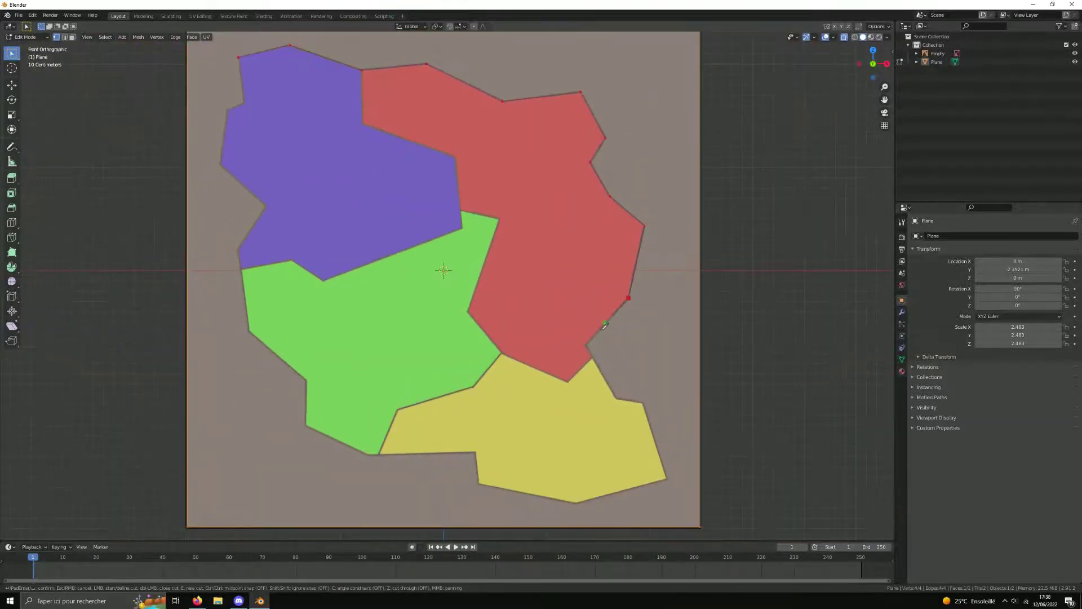
click(585, 345)
click(617, 398)
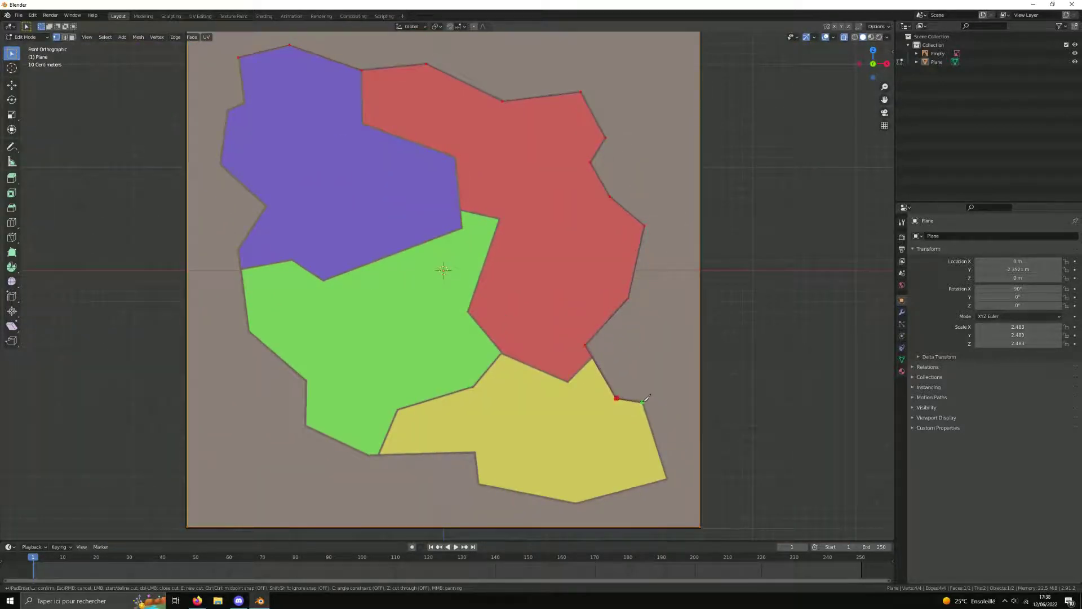
click(667, 481)
click(575, 503)
click(478, 483)
click(475, 452)
click(367, 455)
click(306, 424)
click(307, 381)
click(249, 331)
click(238, 249)
click(266, 205)
click(220, 164)
click(227, 110)
Step: Close the outline at the blue region's top-left corner and confirm the cut
shift+middle_drag(265, 102, 318, 216)
scroll(317, 216, down, 1)
scroll(305, 192, up, 1)
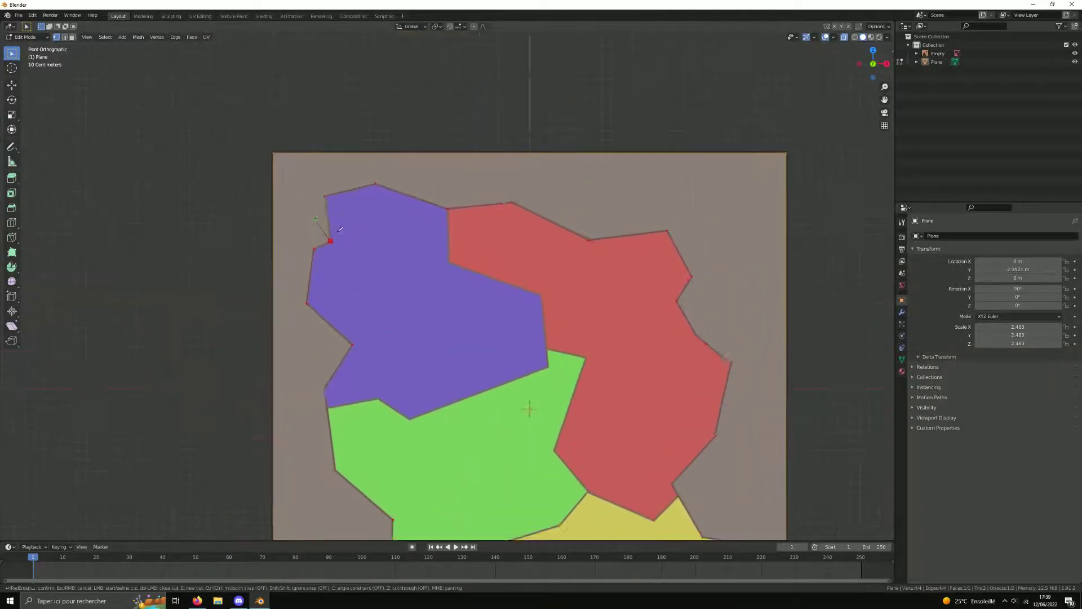
scroll(302, 177, up, 1)
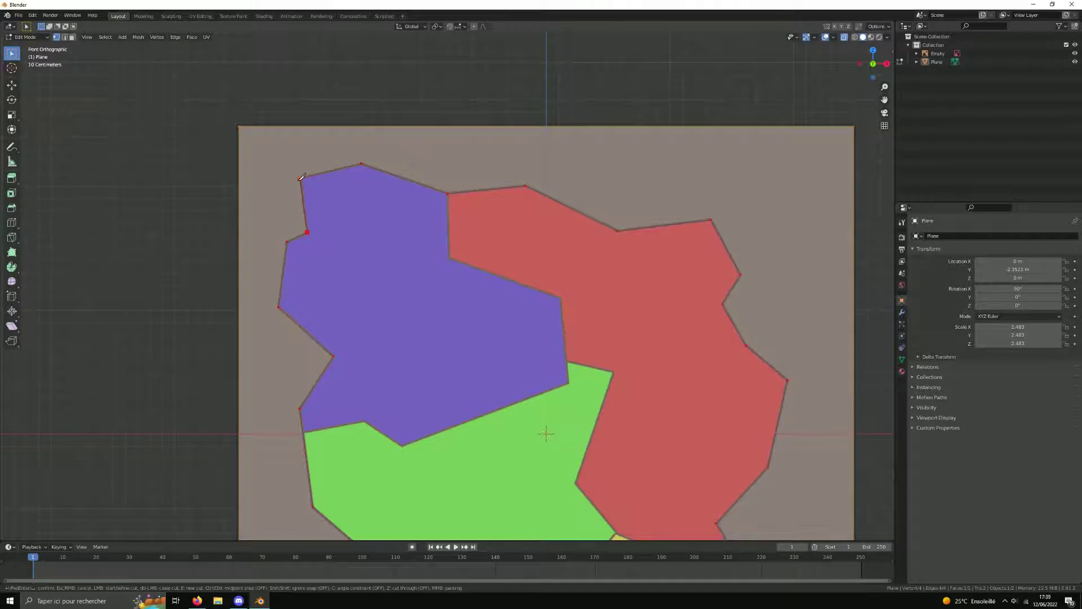
click(300, 178)
key(Return)
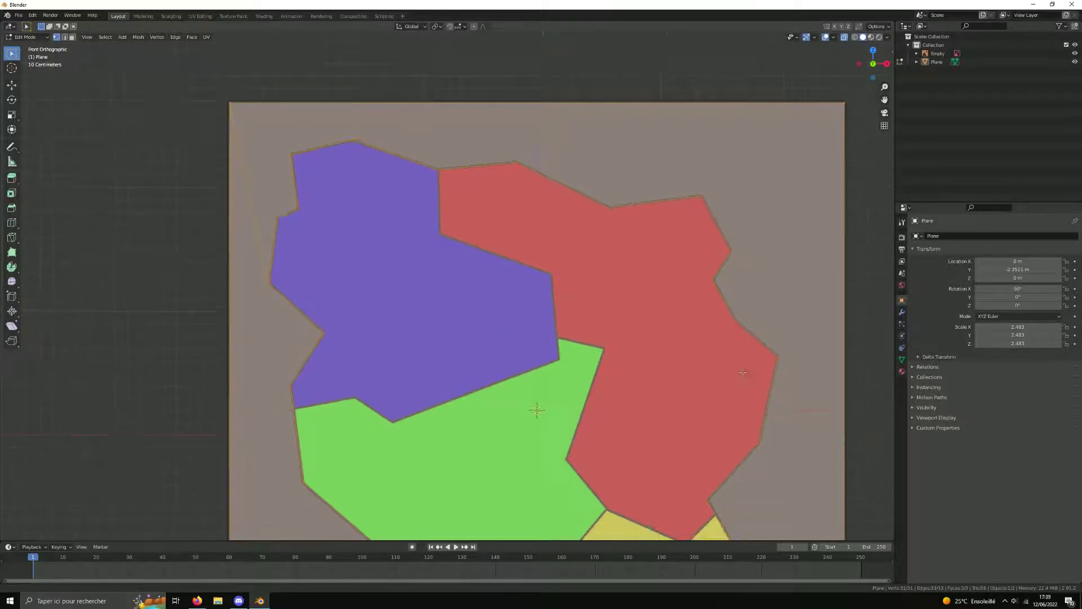
Step: Knife-cut the blue region's borders with red and green
shift+middle_drag(618, 409, 509, 221)
scroll(445, 212, down, 1)
key(KP_Decimal)
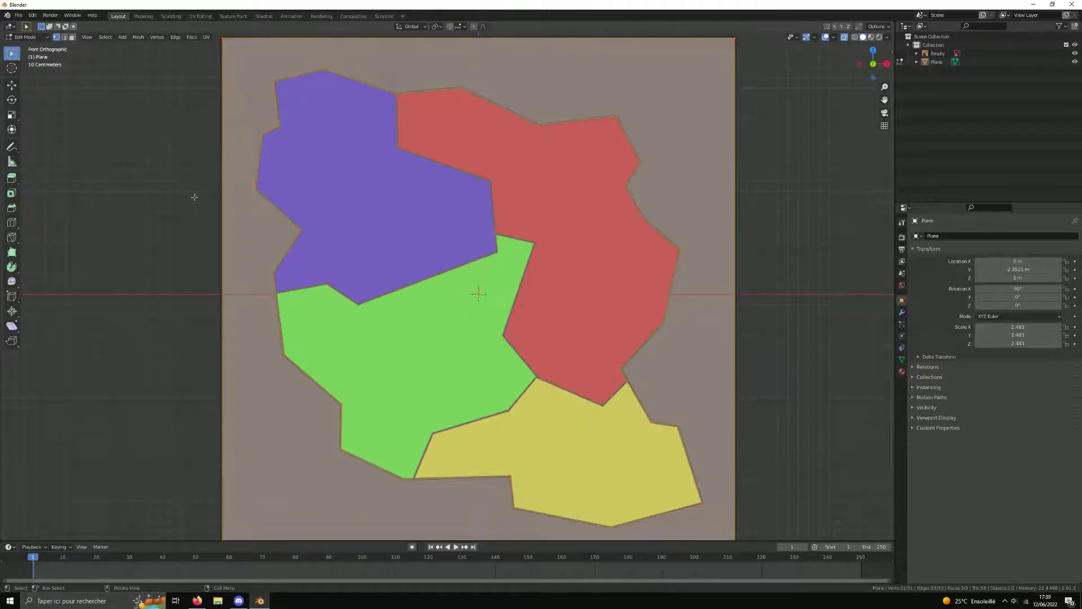
key(k)
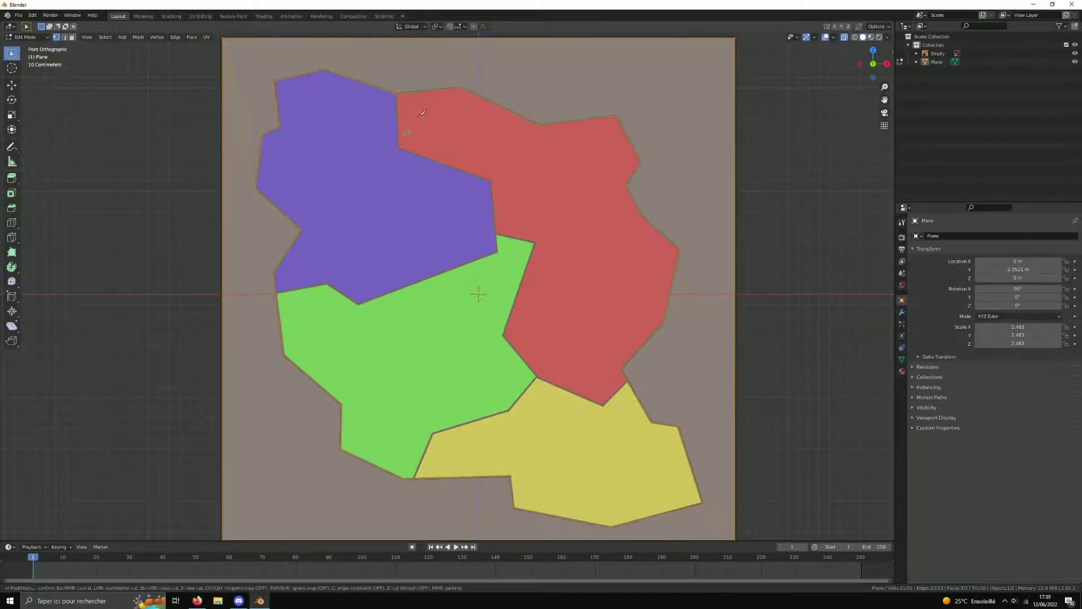
click(397, 93)
click(398, 146)
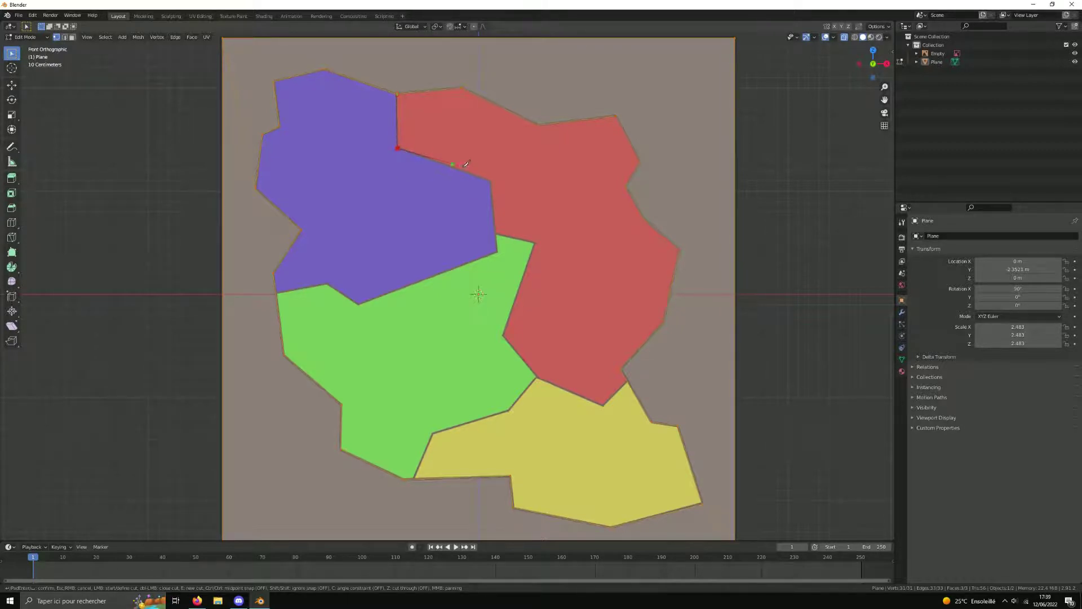
click(491, 181)
click(497, 253)
click(357, 305)
key(Return)
Step: Knife-cut the green/red and green/yellow borders
key(k)
click(502, 336)
click(536, 377)
click(509, 410)
click(432, 434)
click(414, 478)
key(Return)
Step: Knife-cut the red/yellow border
key(k)
click(538, 378)
click(604, 404)
click(627, 380)
key(Return)
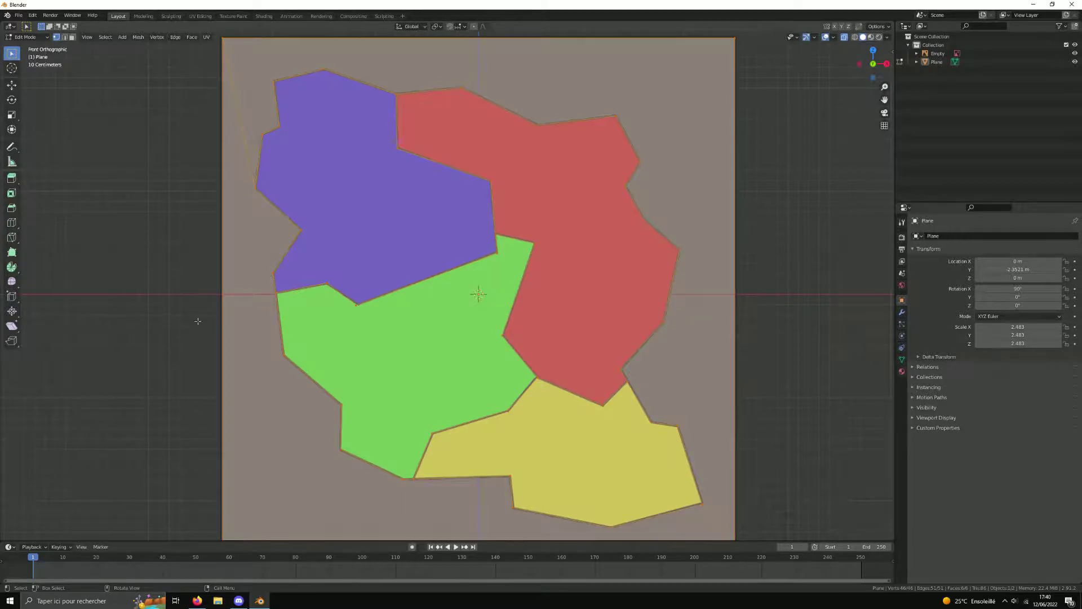
Step: Select vertices on the blue/green border and start a move, then cancel it
click(391, 286)
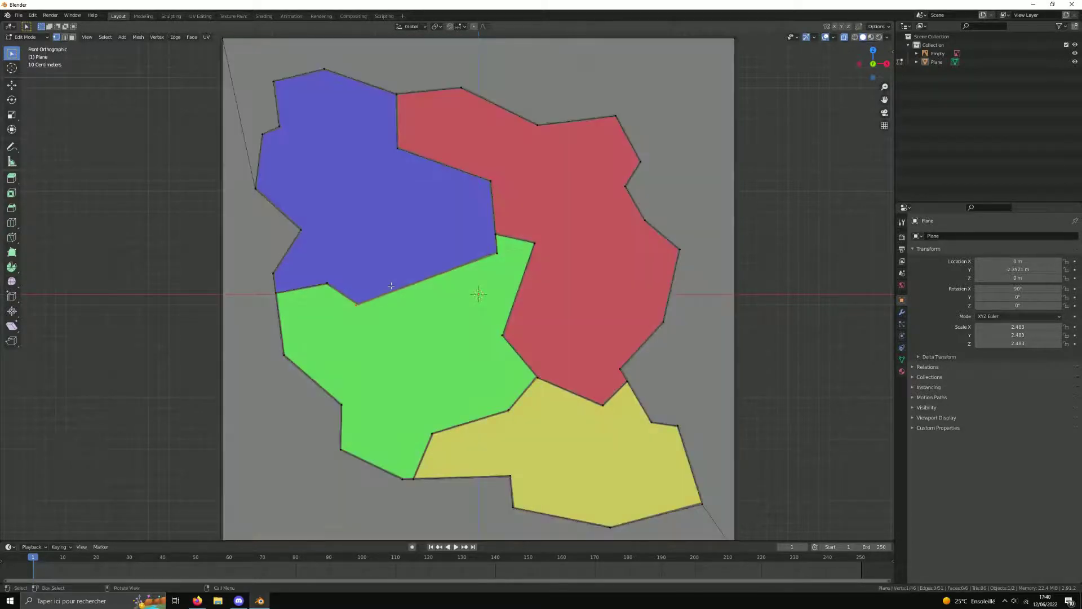
mouse_move(323, 330)
mouse_down()
mouse_move(388, 292)
mouse_move(361, 300)
mouse_up()
scroll(265, 290, up, 3)
shift+middle_drag(270, 293, 326, 309)
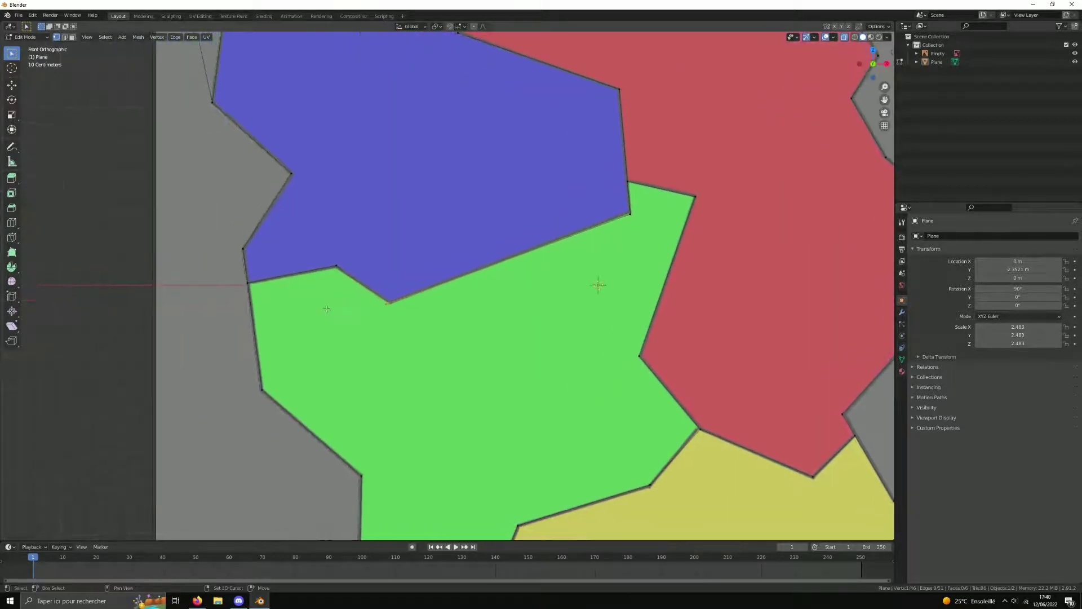
scroll(327, 309, up, 2)
key(g)
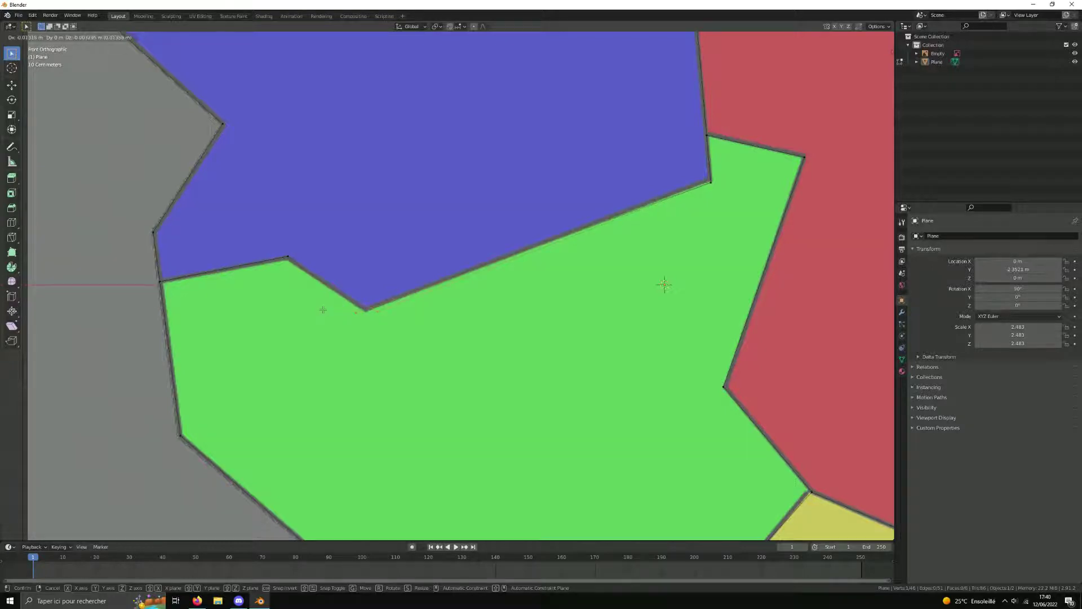
key(Escape)
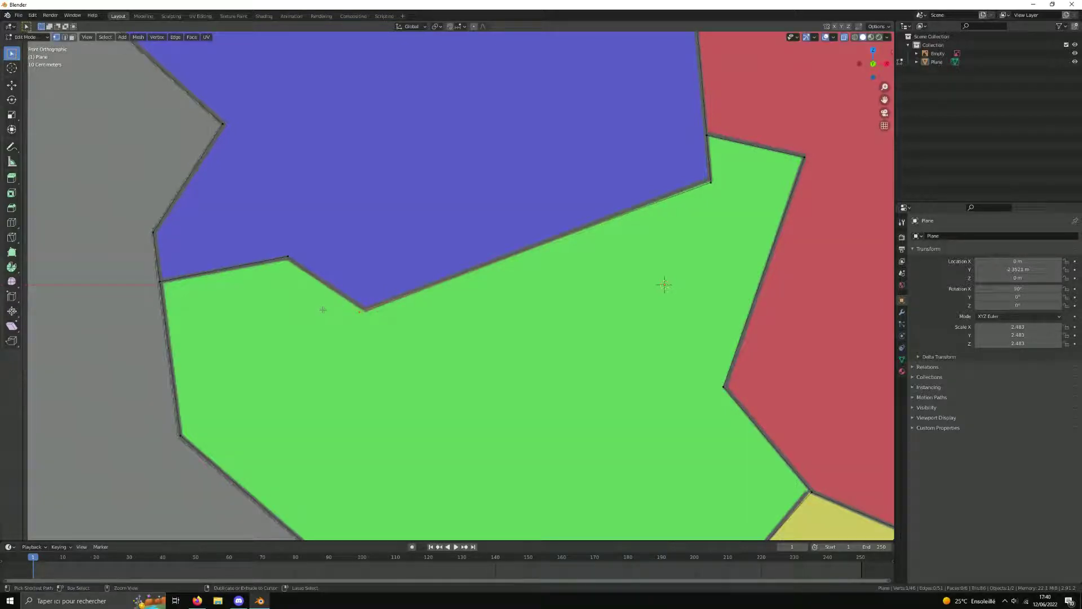
scroll(322, 310, down, 5)
Step: Inspect the plane at an angle, then zoom in on the blue–green border in Front view
middle_drag(322, 309, 516, 336)
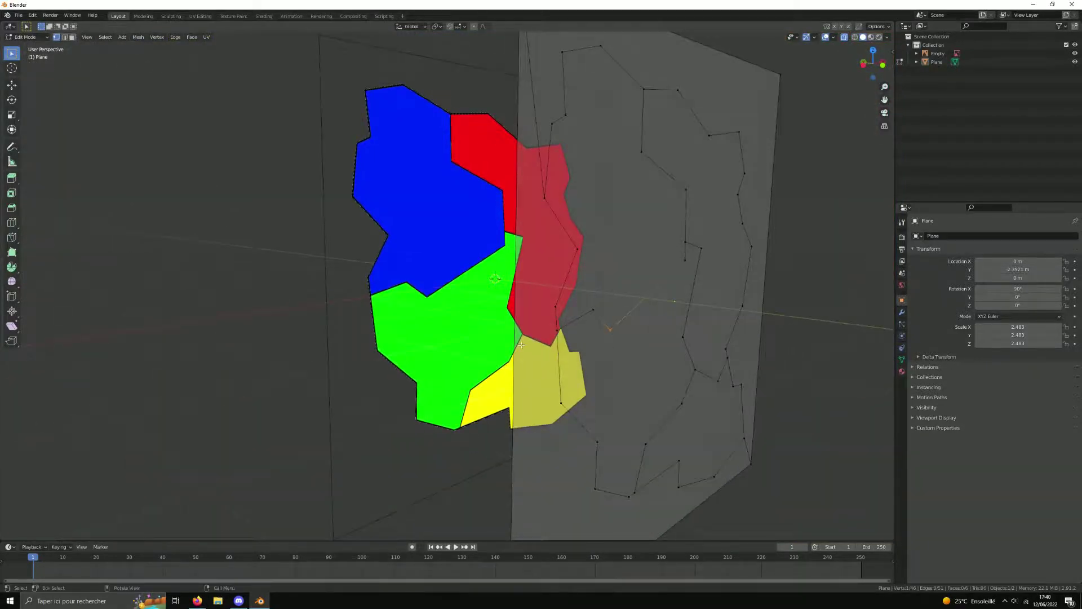
key(KP_4)
key(KP_4)
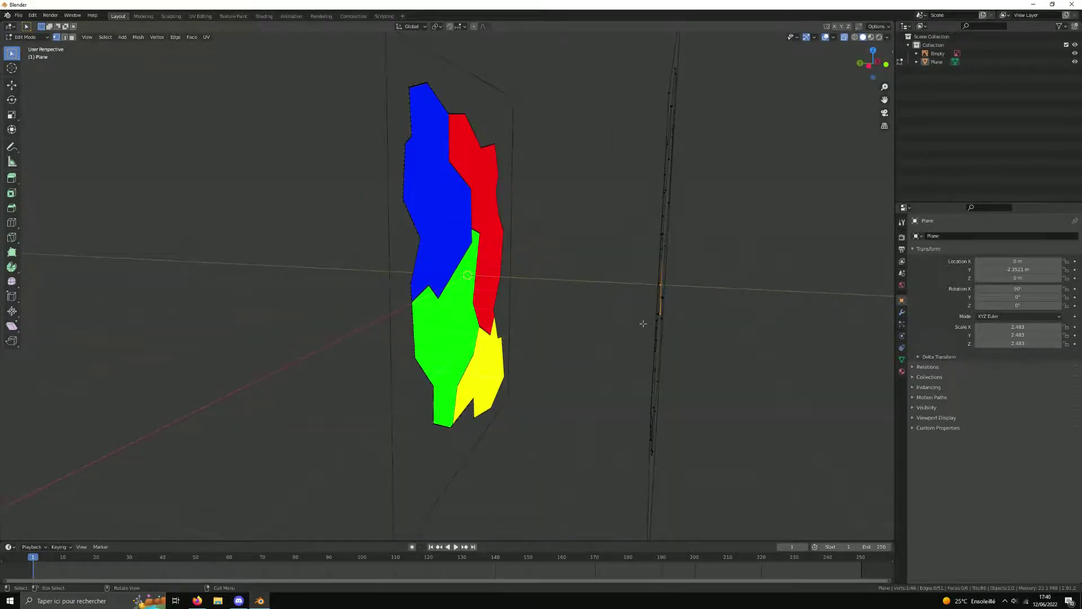
key(KP_1)
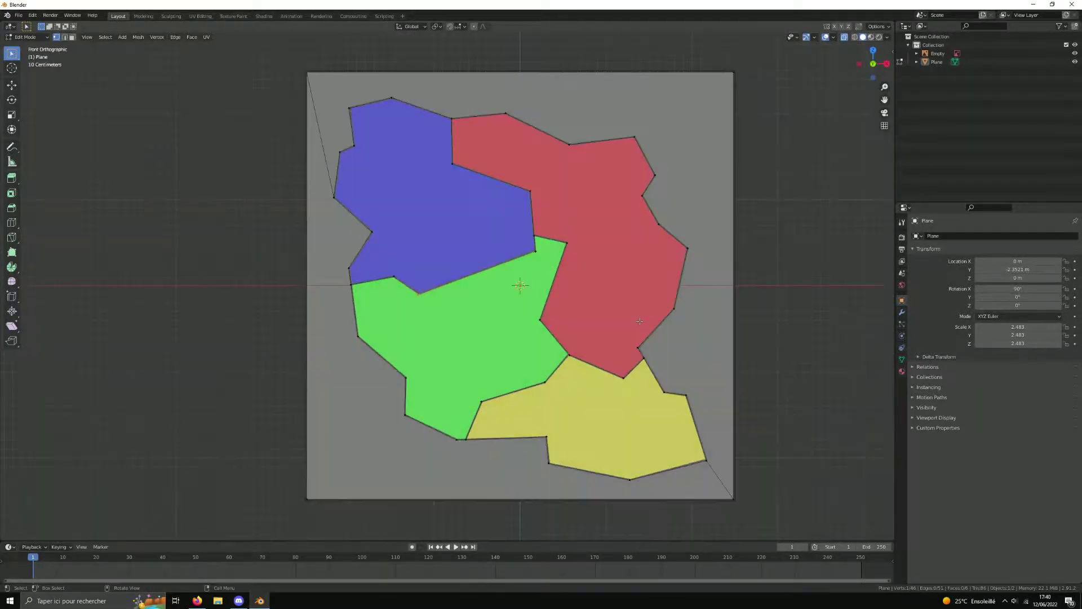
scroll(378, 303, up, 4)
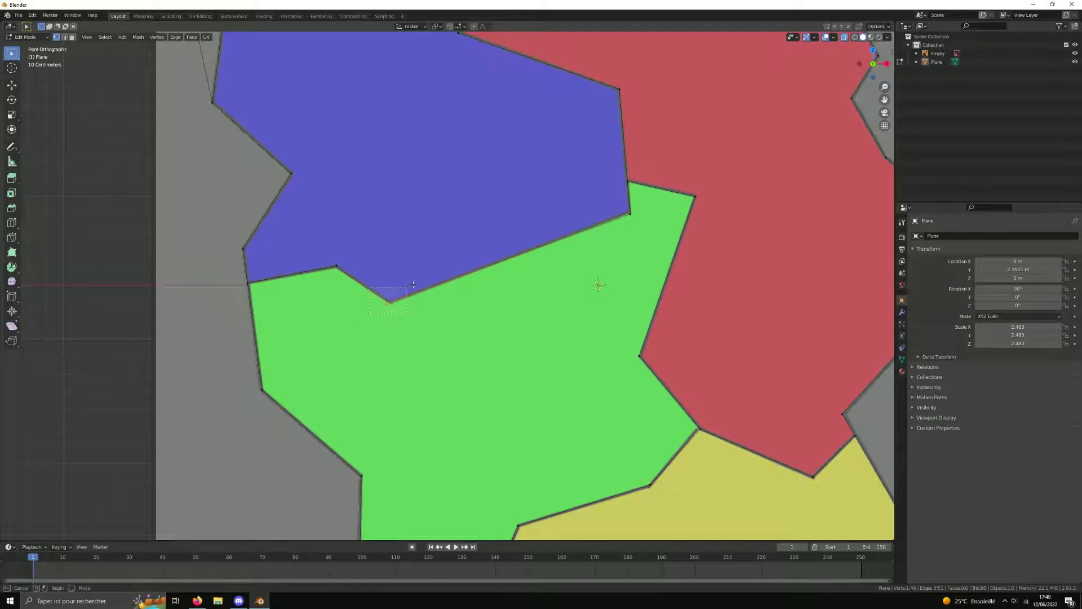
Step: Move the selected vertex twice with the Y axis excluded, keeping it flat in the plane
key(g)
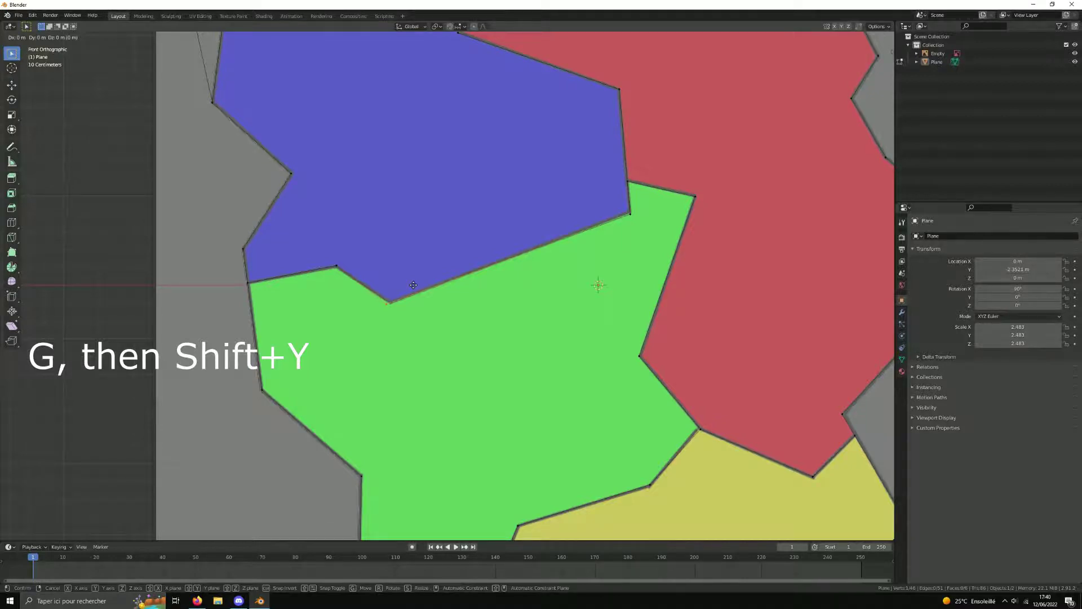
key(shift+y)
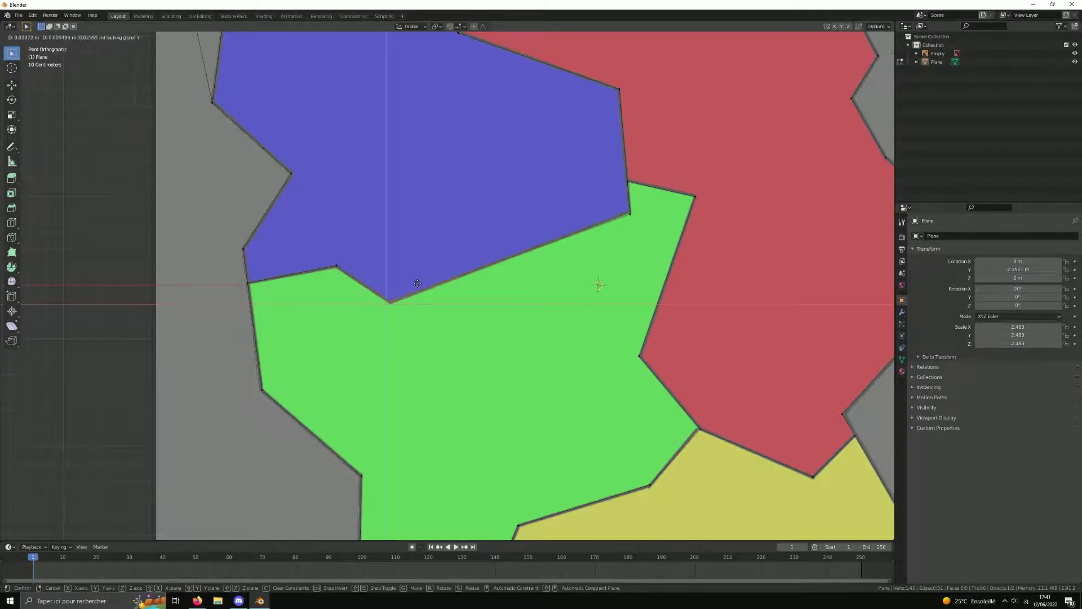
click(417, 283)
click(319, 275)
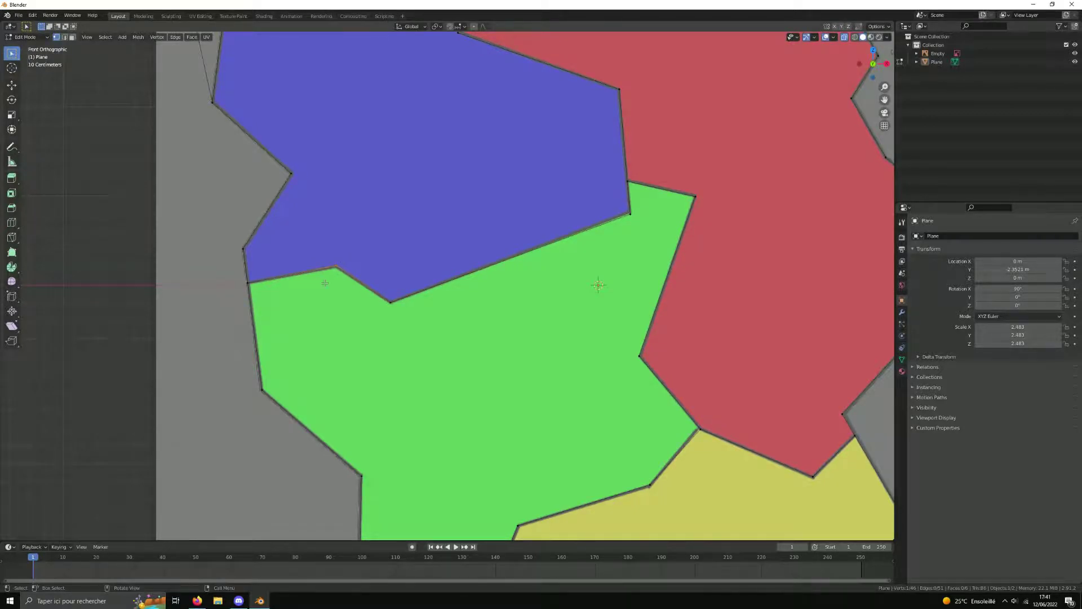
key(g)
key(shift+y)
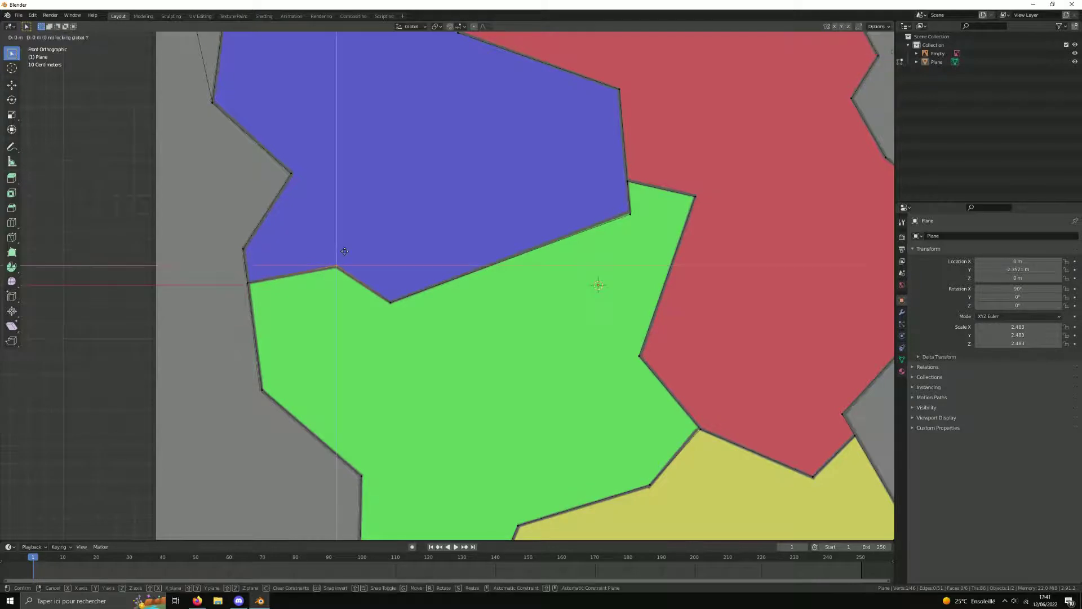
click(344, 253)
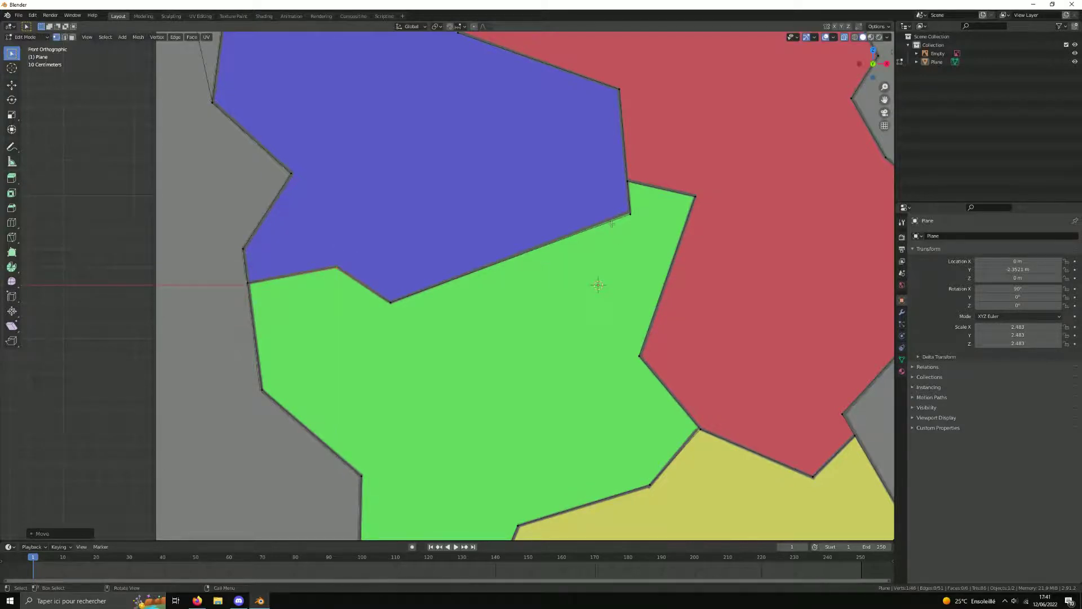
Step: Move the vertex where blue, green and red meet onto its corner
drag(611, 224, 642, 210)
key(g)
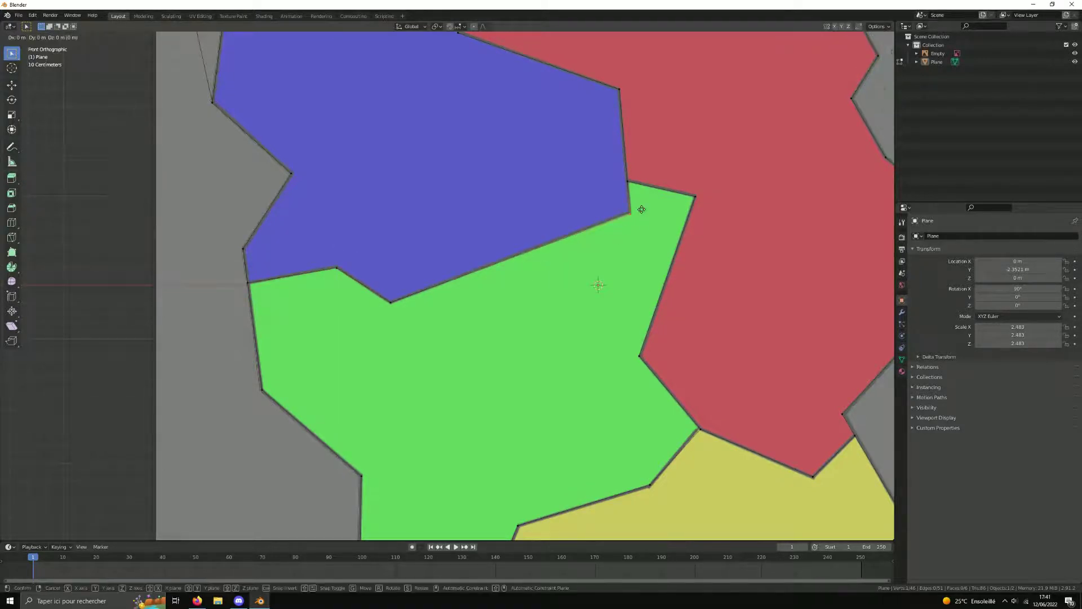
click(641, 209)
scroll(638, 355, down, 3)
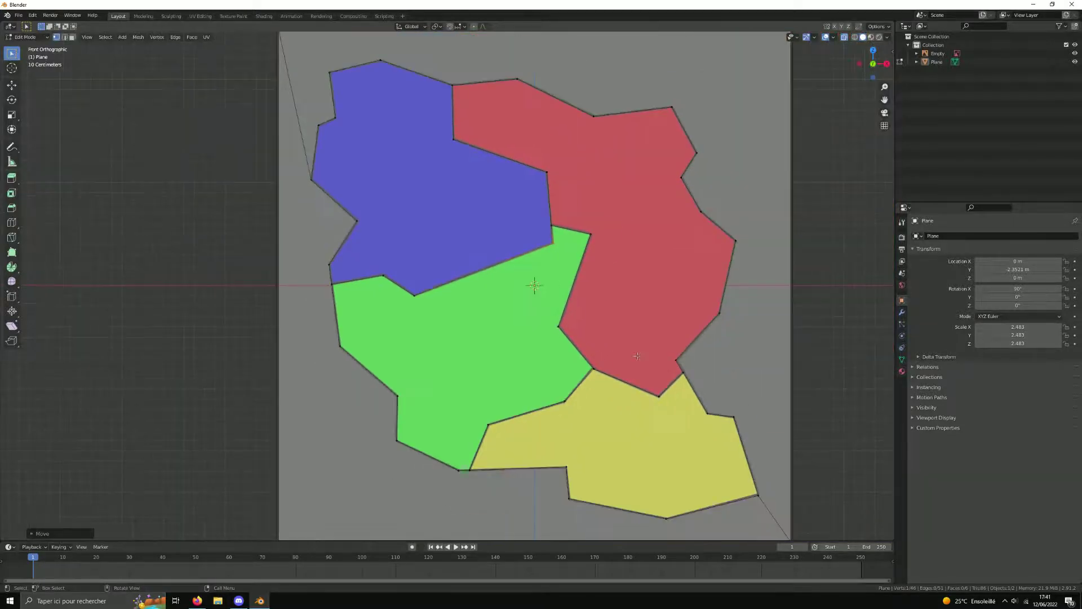
scroll(587, 384, up, 2)
scroll(587, 384, up, 2)
Step: Move the green–red–yellow junction vertex within the plane, then frame the whole mesh
drag(578, 361, 624, 335)
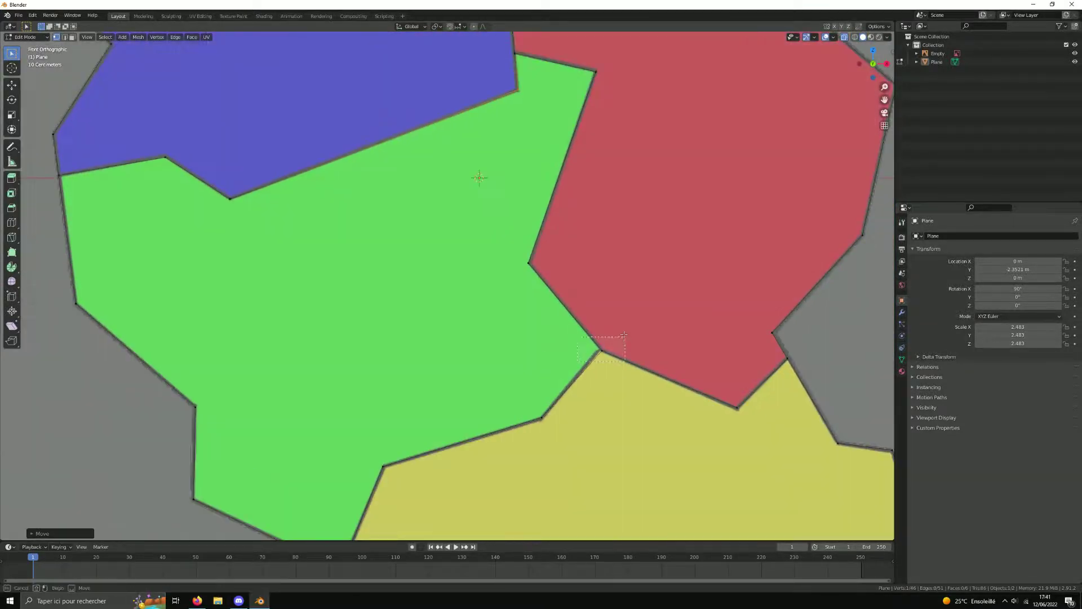
key(g)
key(shift+y)
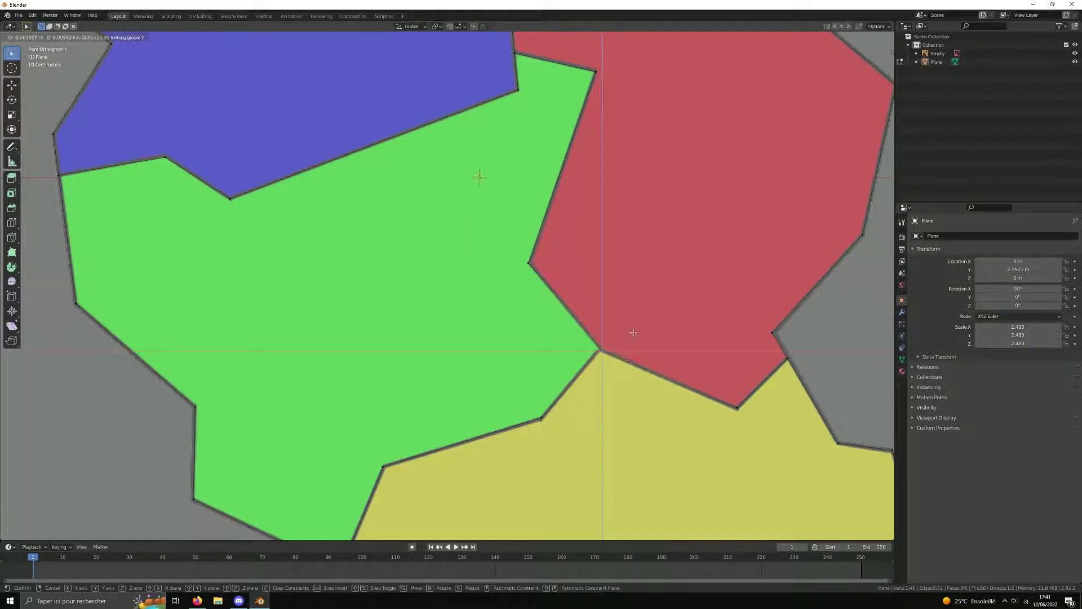
click(633, 333)
scroll(564, 367, down, 3)
scroll(509, 390, down, 1)
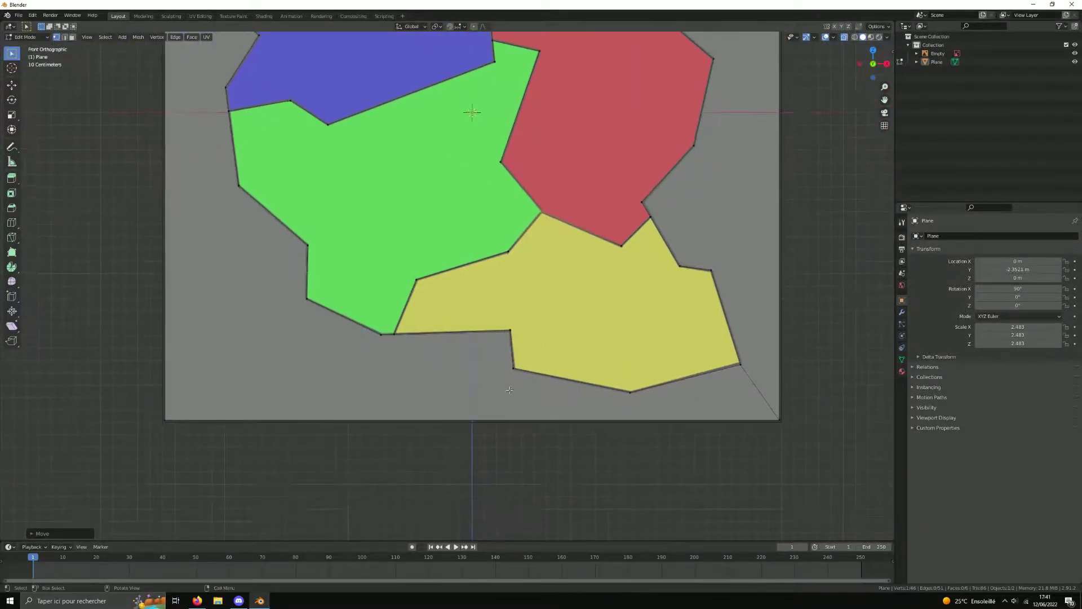
scroll(509, 390, up, 3)
scroll(518, 424, down, 4)
scroll(518, 424, down, 1)
mouse_move(162, 194)
shift+middle_down()
mouse_move(197, 273)
mouse_move(442, 303)
mouse_move(653, 259)
shift+middle_up()
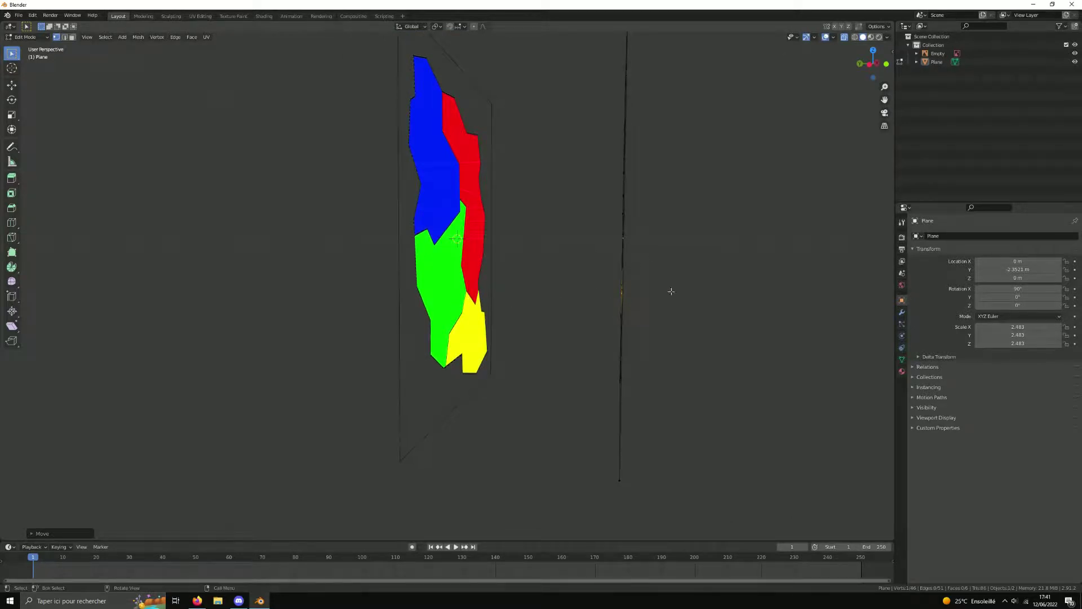
Step: In front orthographic view with Face select mode, pick the outer grey margin face
middle_drag(634, 293, 639, 316)
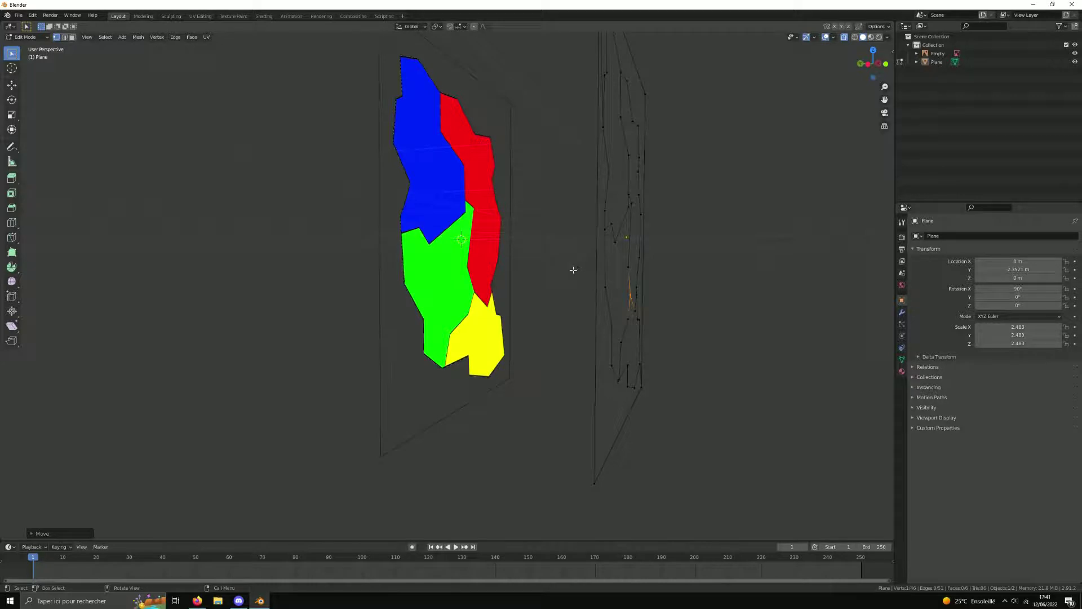
mouse_move(573, 270)
middle_down()
mouse_move(563, 278)
mouse_move(709, 279)
middle_up()
key(KP_1)
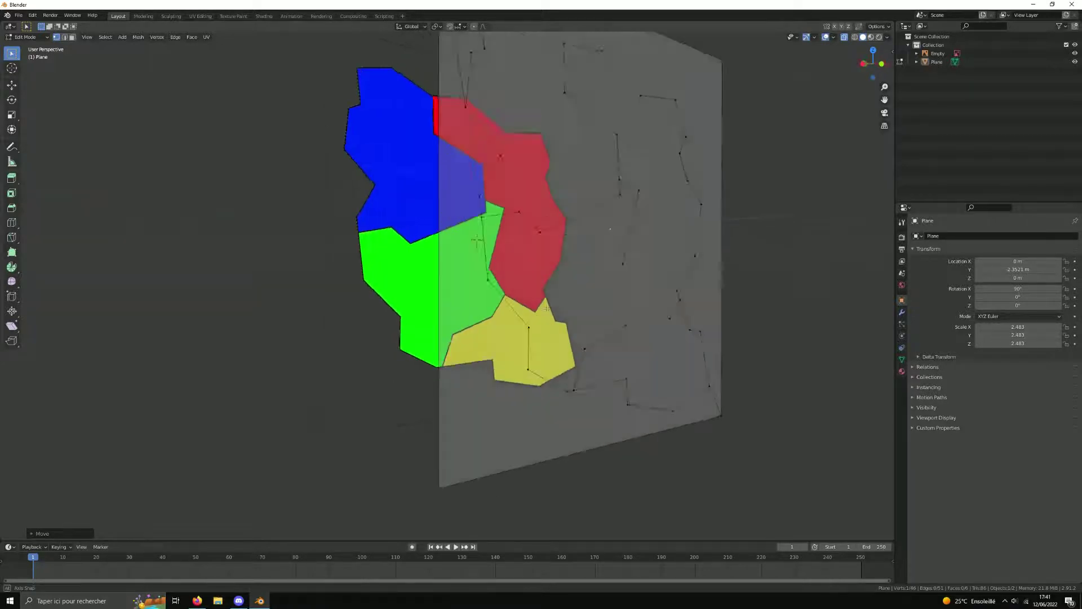
key(KP_1)
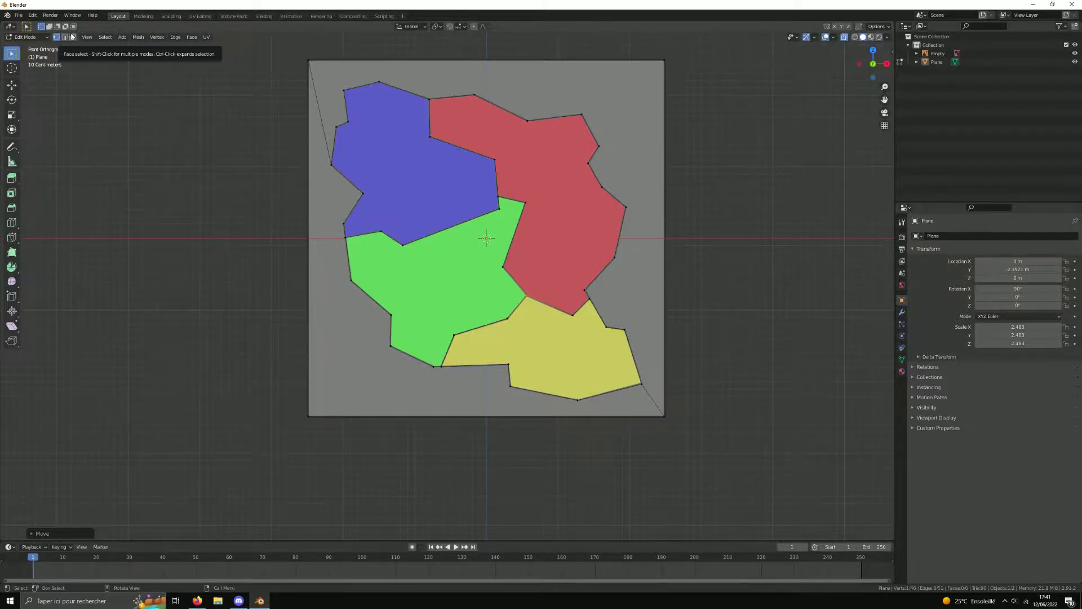
click(71, 37)
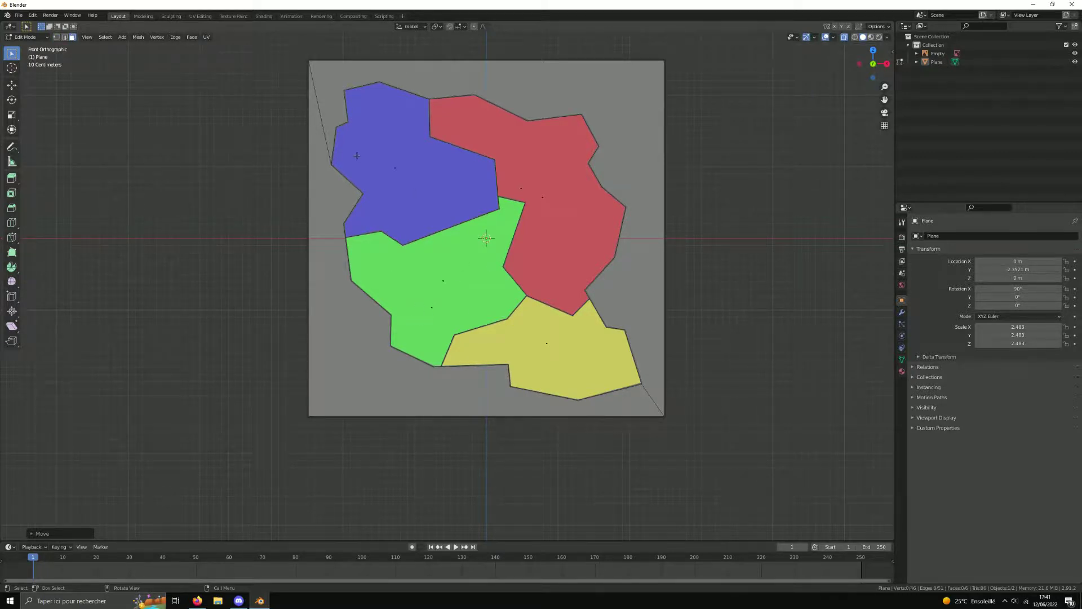
click(456, 295)
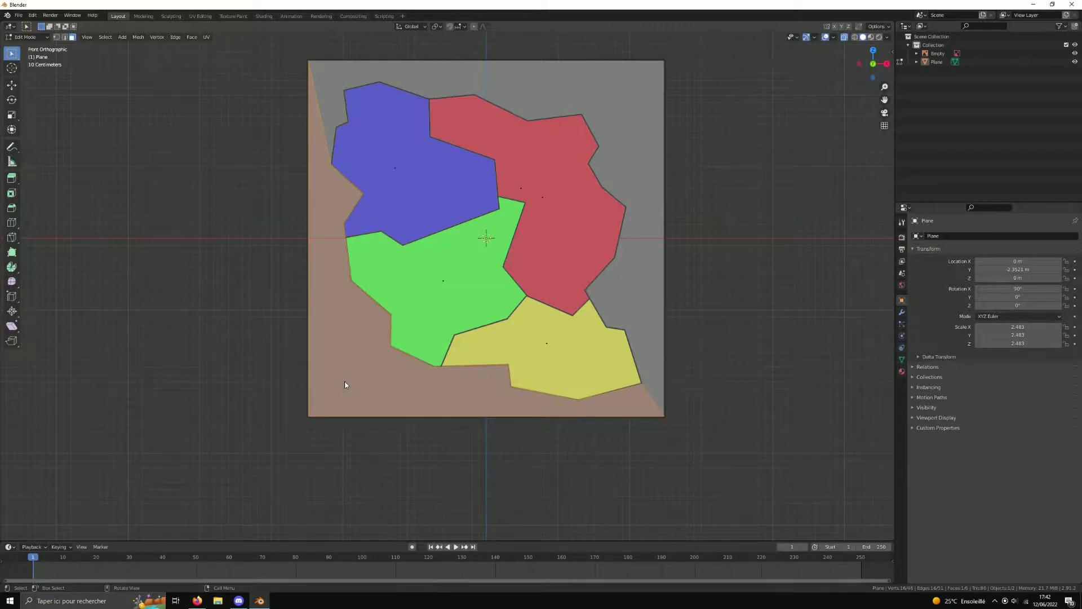
Step: Delete the selected grey face, then the other grey background face, using X > Faces
key(x)
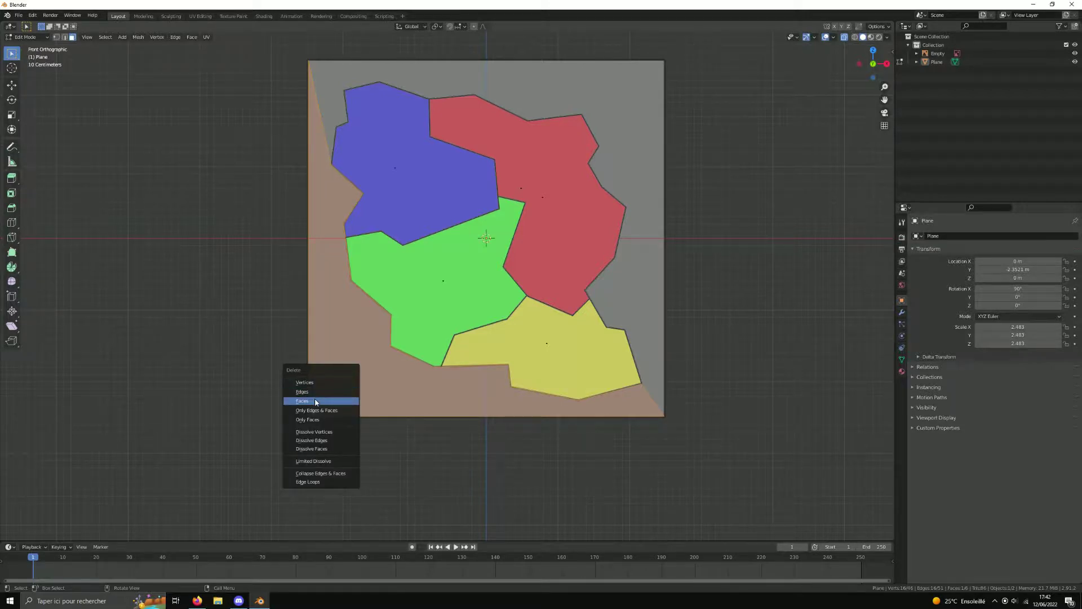
click(316, 402)
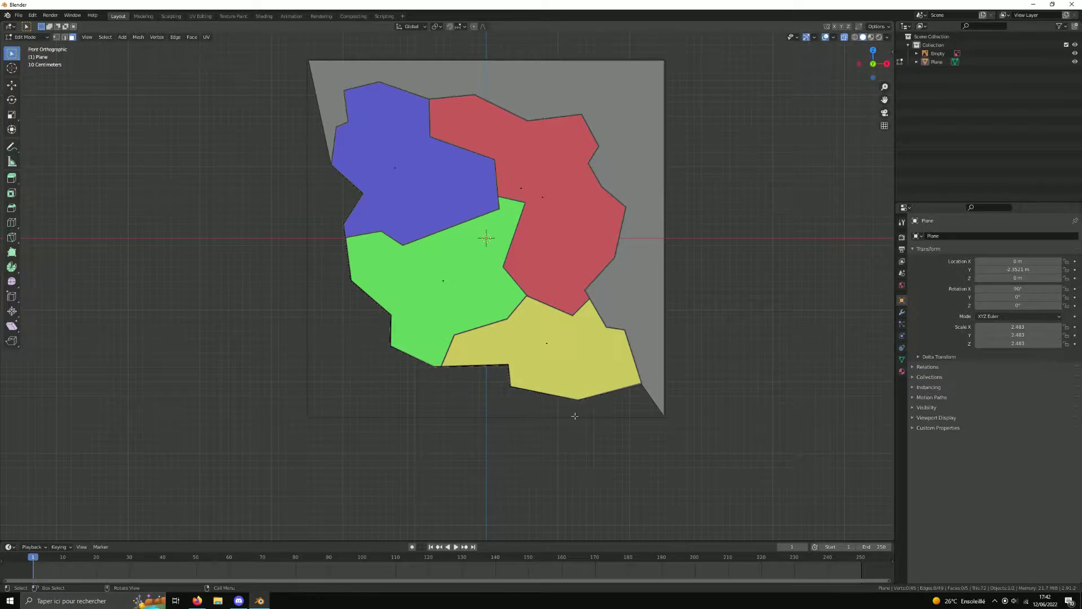
click(517, 192)
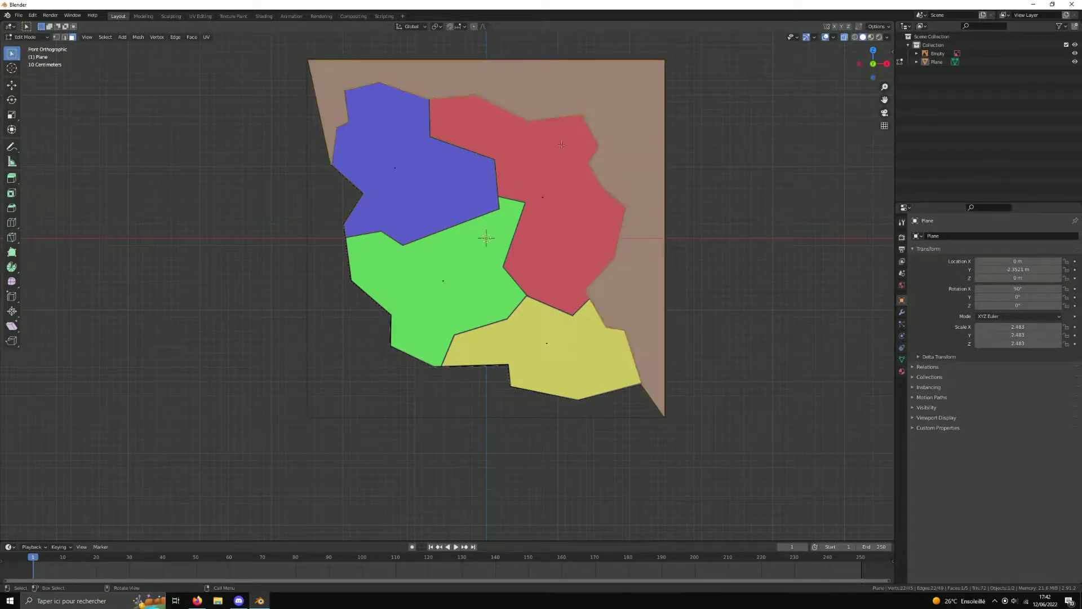
key(x)
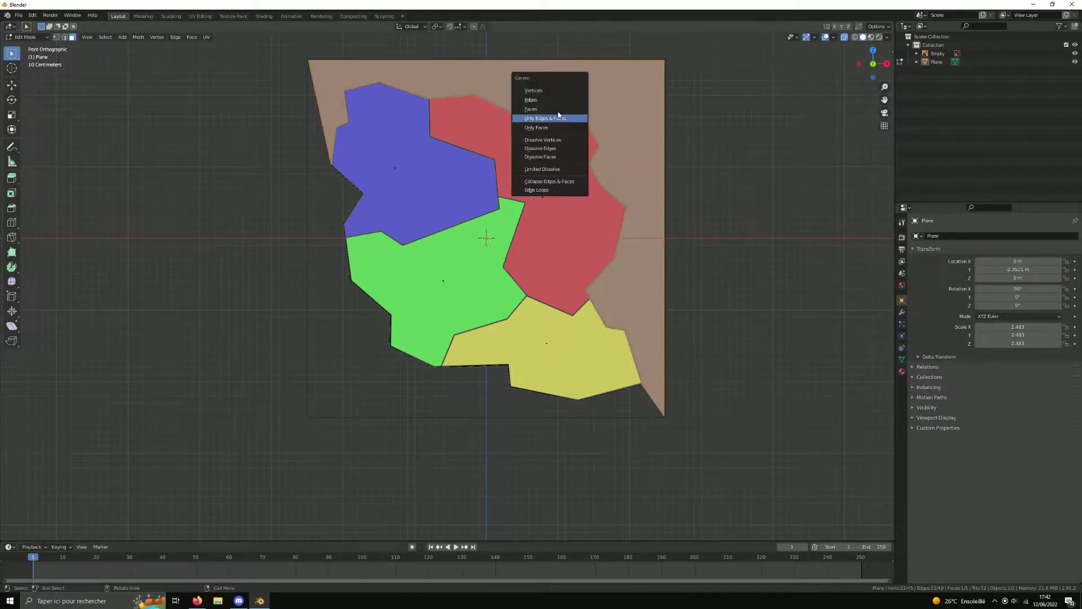
click(558, 113)
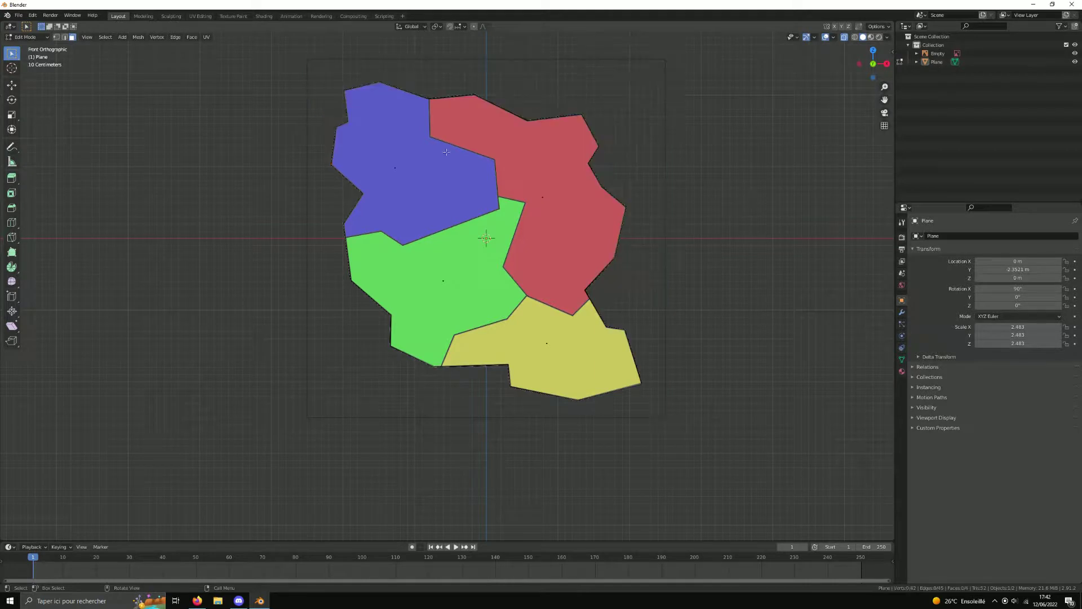
mouse_move(308, 238)
middle_down()
mouse_move(353, 258)
mouse_move(563, 156)
middle_up()
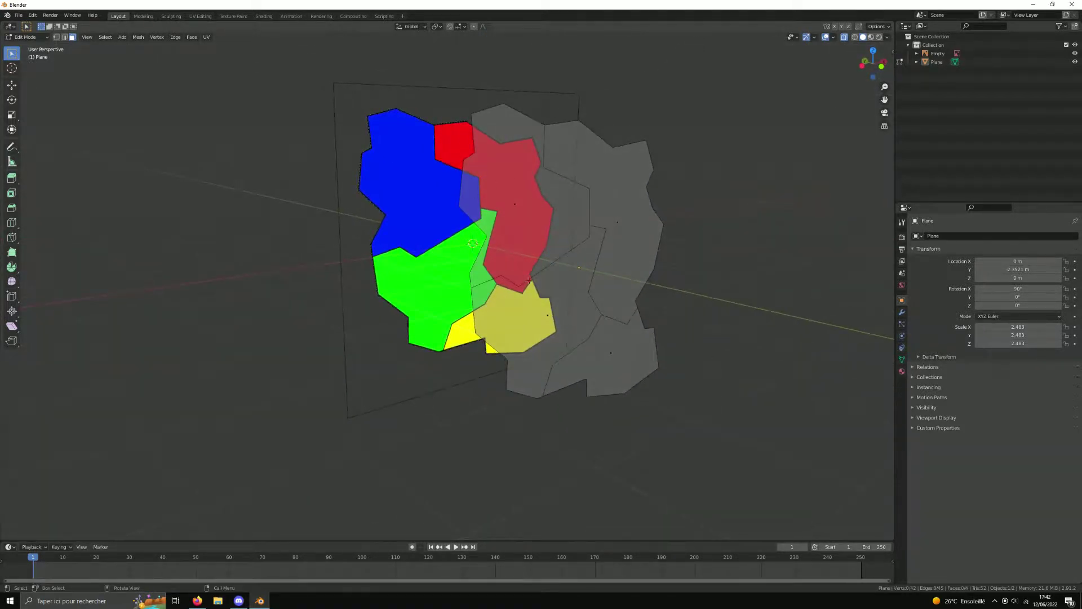
Step: Show the plane's Material Properties tab with its empty slot list
mouse_move(735, 281)
middle_down()
mouse_move(689, 285)
mouse_move(679, 270)
mouse_move(700, 265)
middle_up()
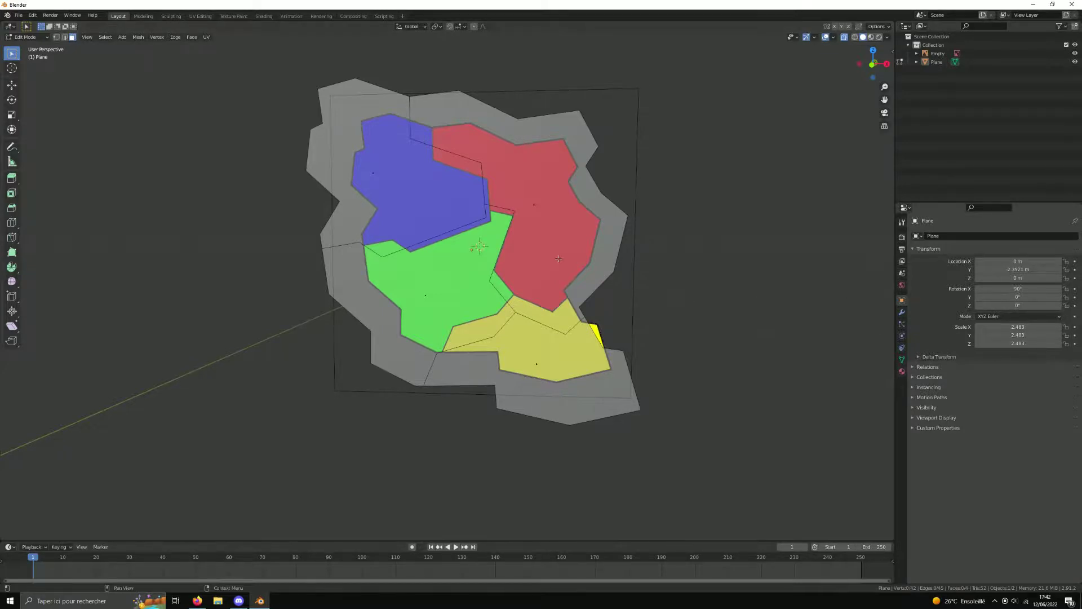
click(902, 370)
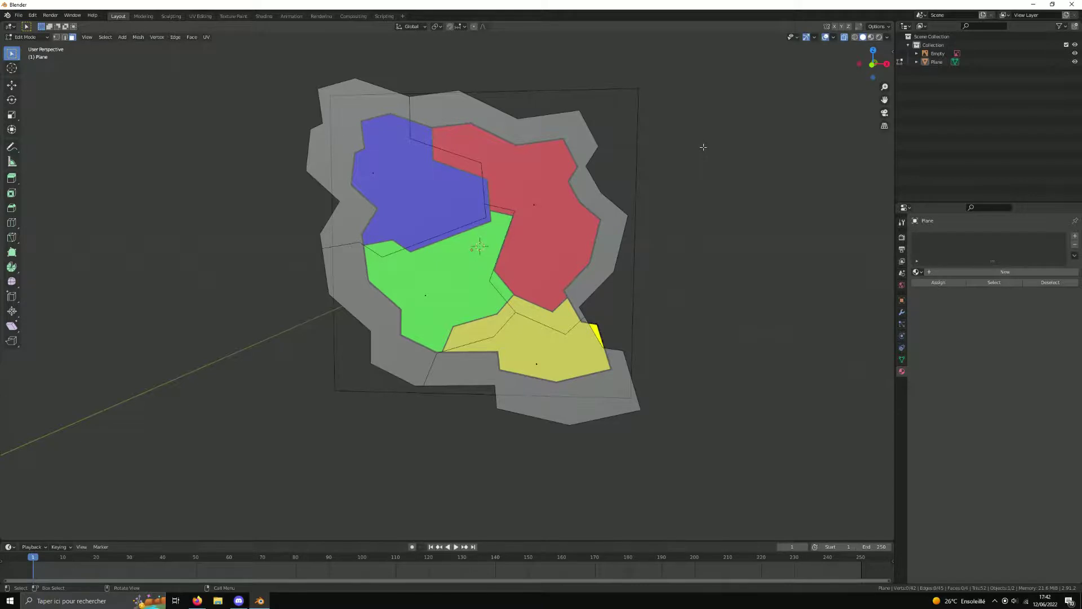
Step: Create a new material, Material.001, with a blue base colour
middle_drag(705, 146, 716, 150)
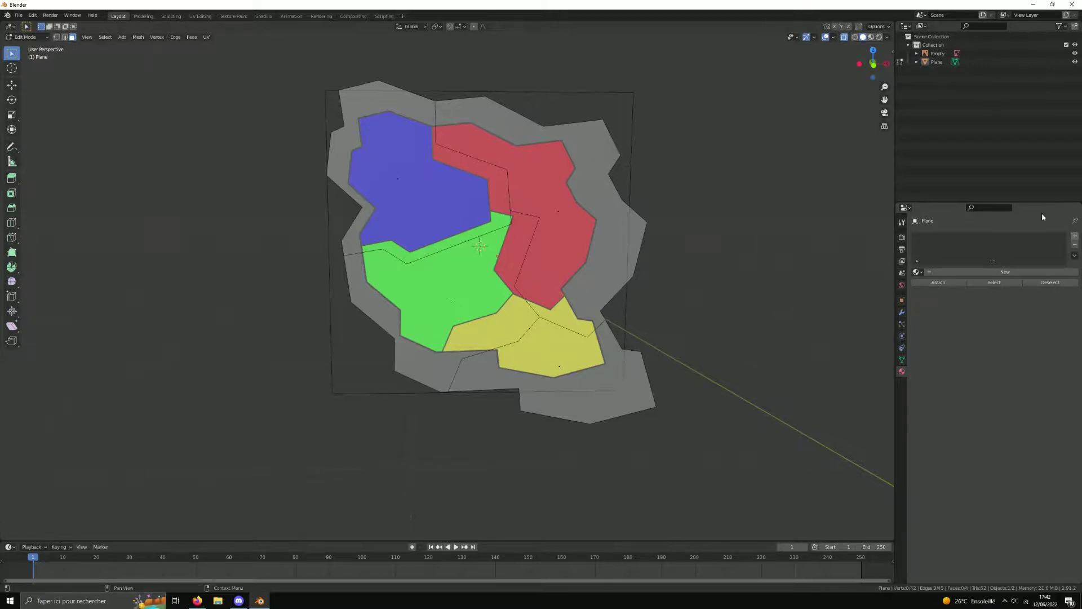
click(1076, 238)
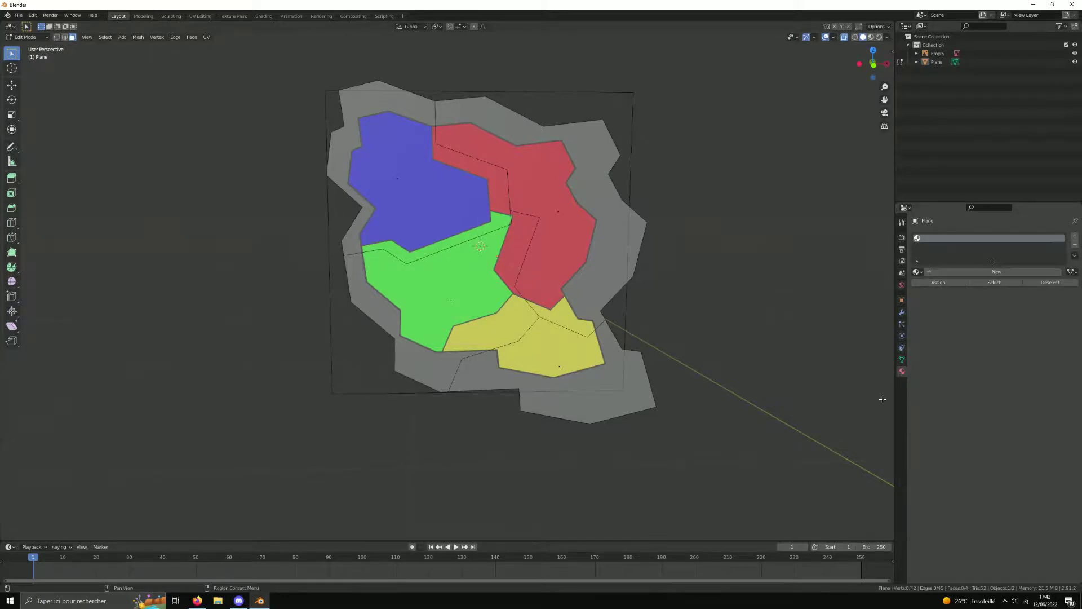
click(974, 273)
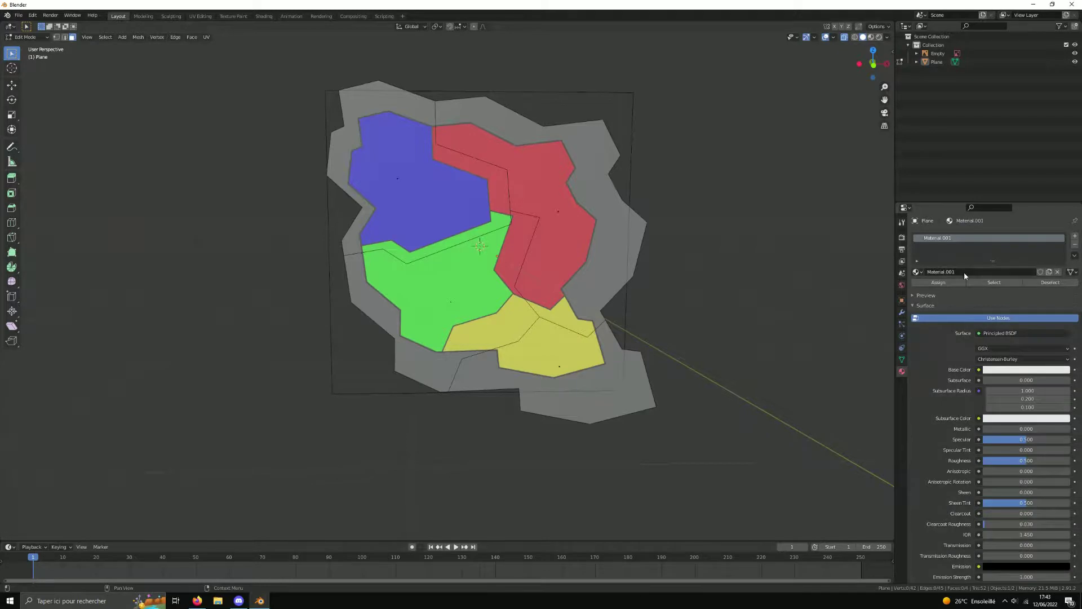
click(964, 270)
click(1002, 371)
click(1002, 370)
drag(1026, 279, 1052, 294)
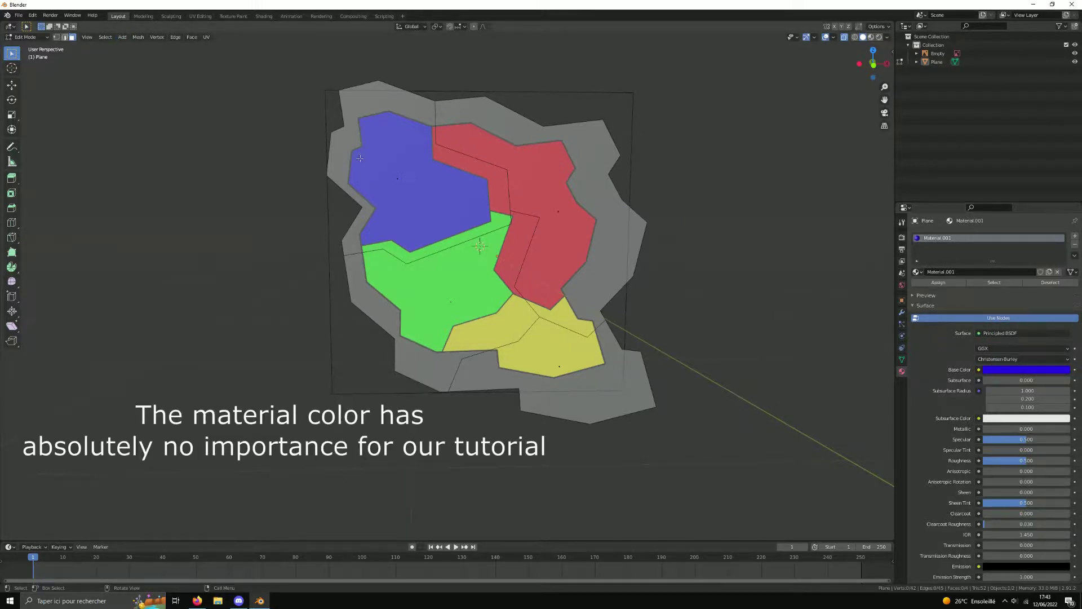
Step: Assign the blue material to the blue-region face and switch to Material Preview shading
click(415, 162)
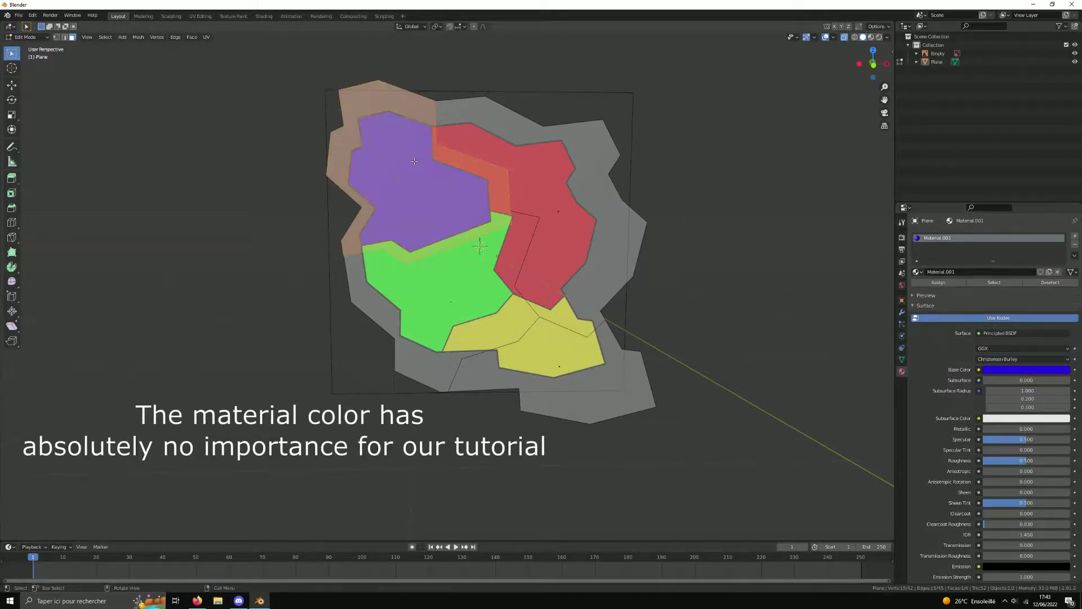
click(945, 282)
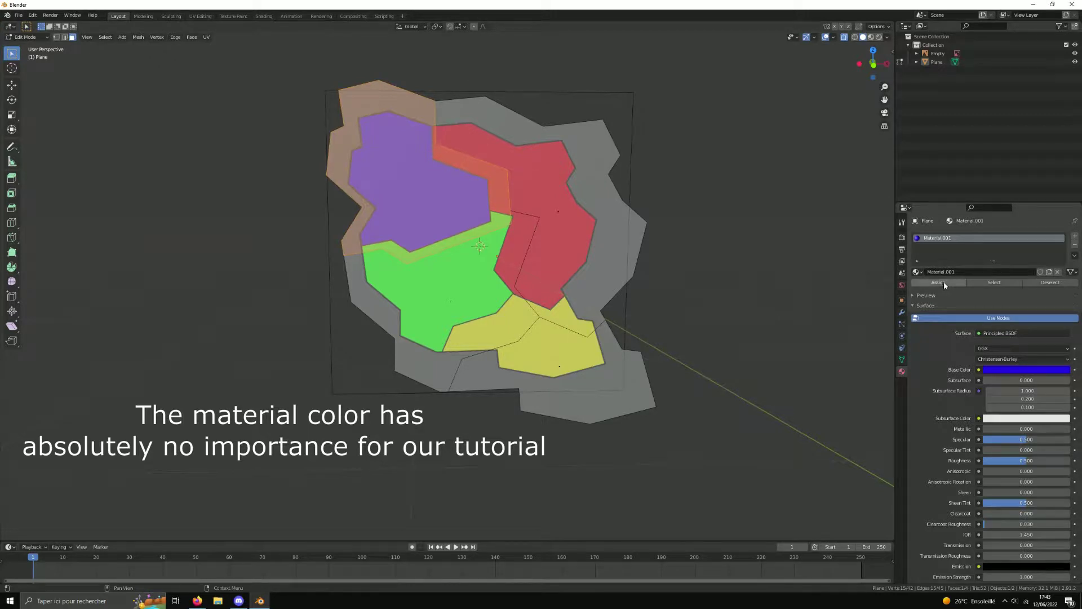
click(873, 37)
click(704, 175)
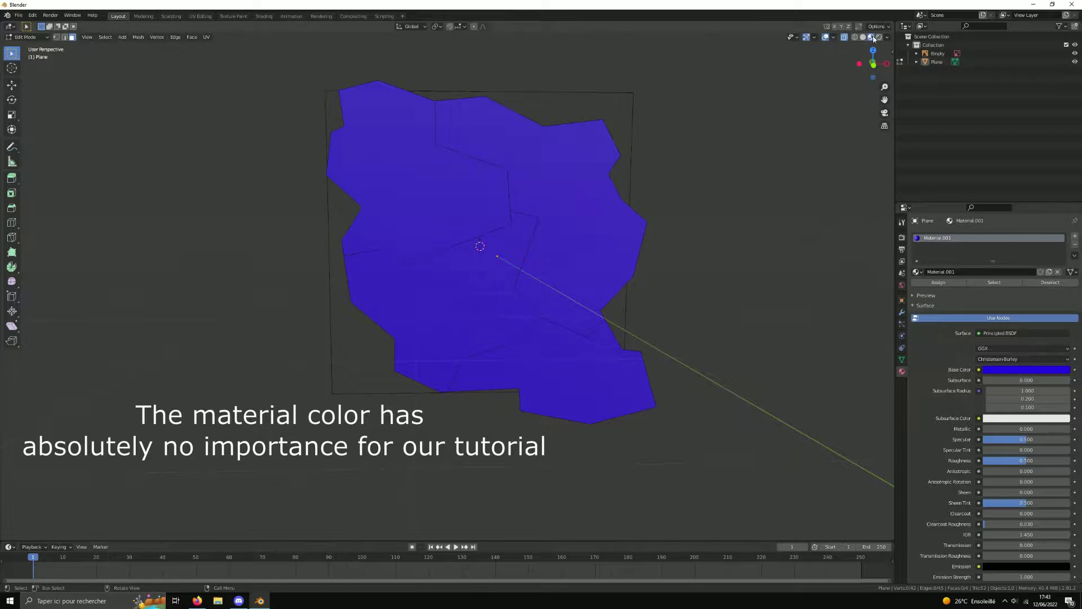
Step: Create red Material.002 and assign it to the upper-right face
click(1075, 236)
click(944, 288)
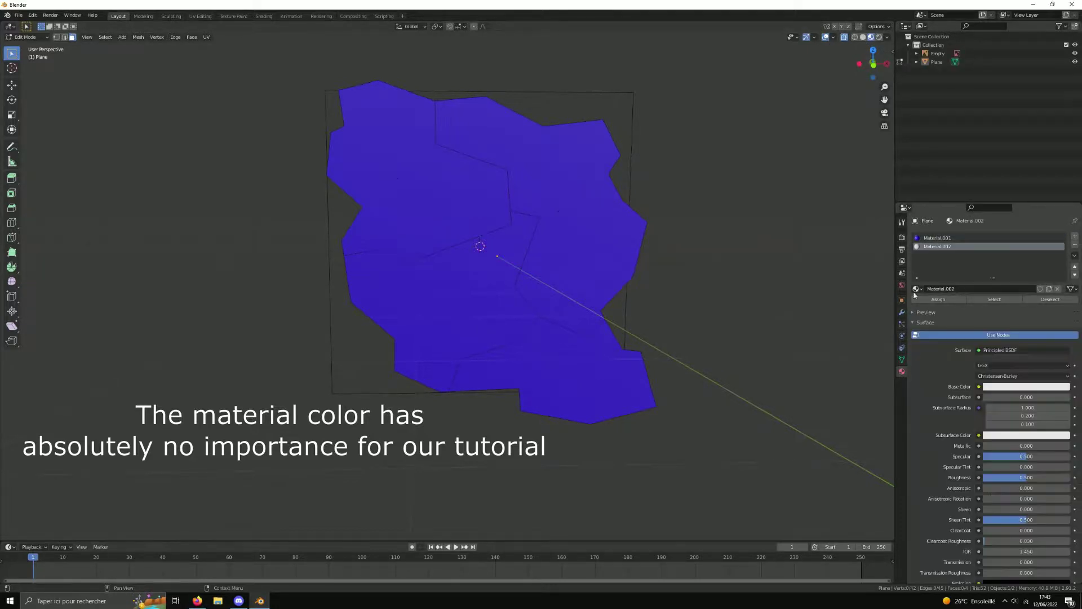
click(987, 389)
drag(1026, 304, 1027, 326)
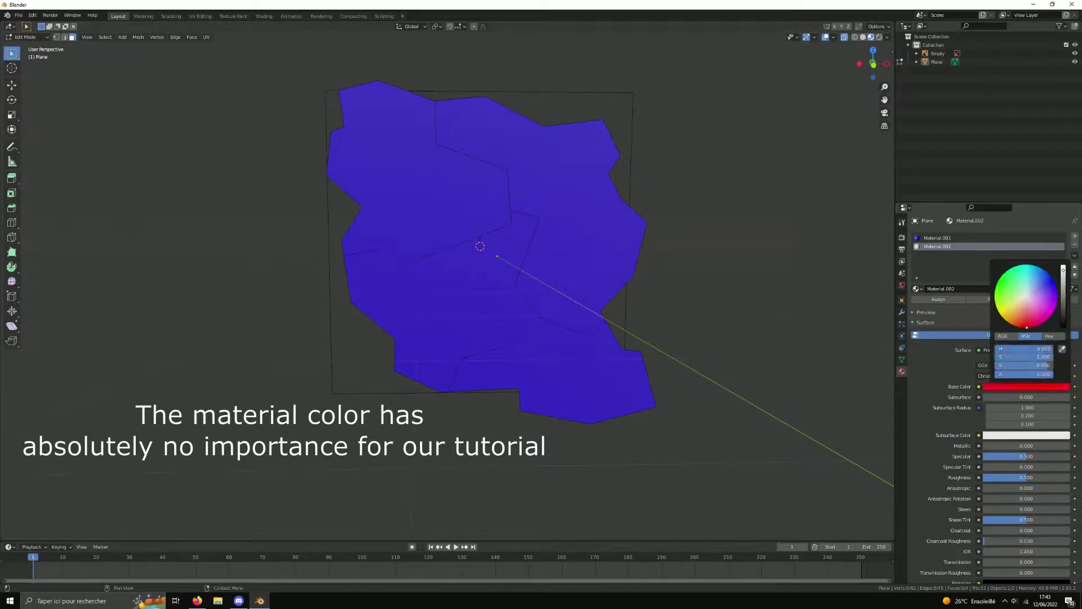
click(575, 192)
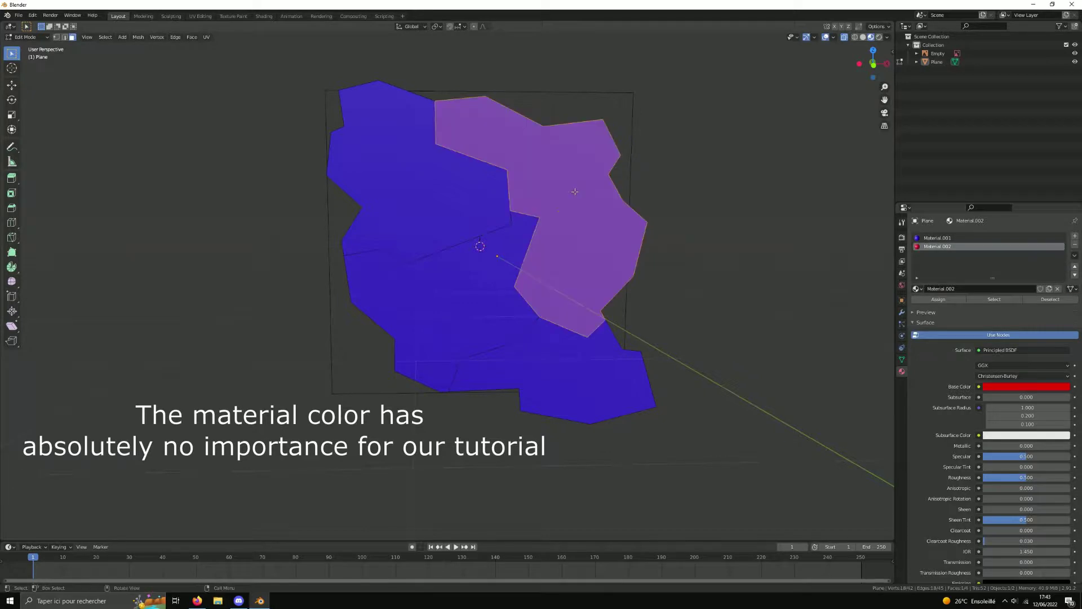
click(941, 300)
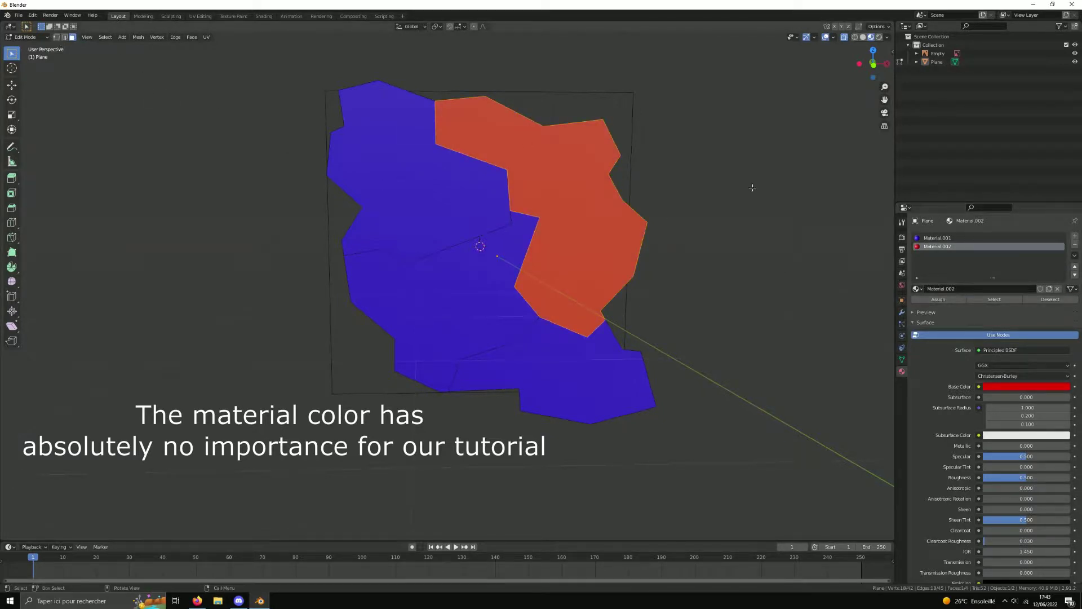
click(802, 318)
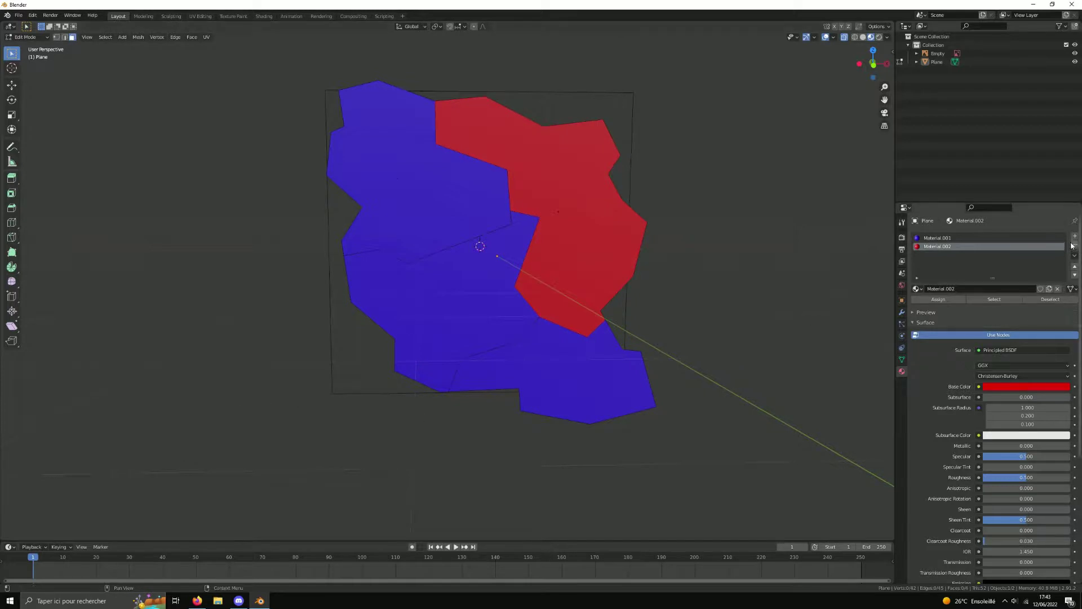
click(1074, 237)
Step: Create green Material.003 and assign it to the lower-left face
click(997, 289)
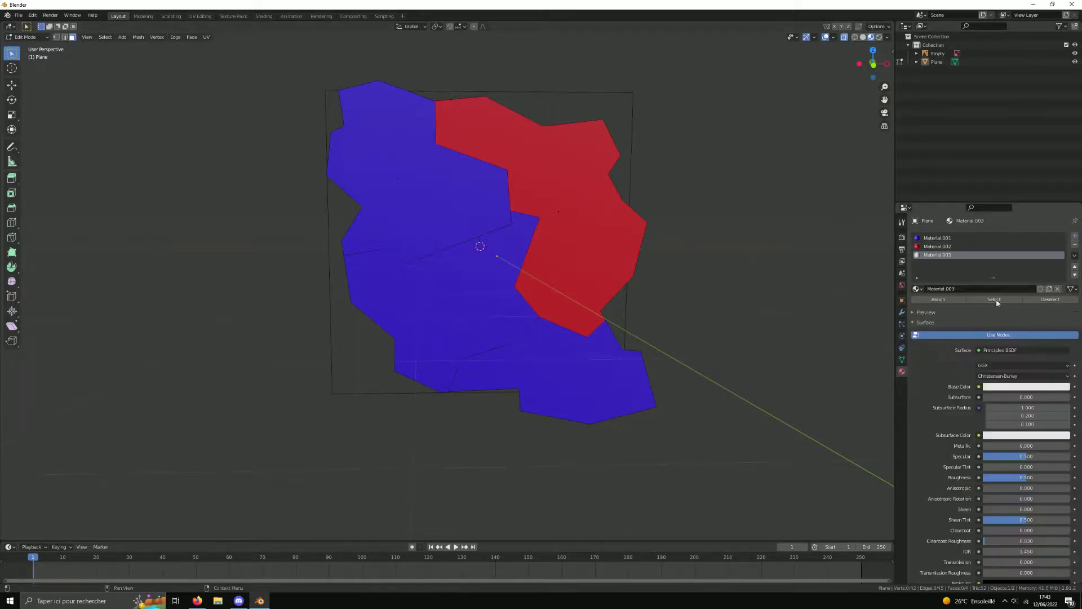
click(1011, 385)
click(1001, 276)
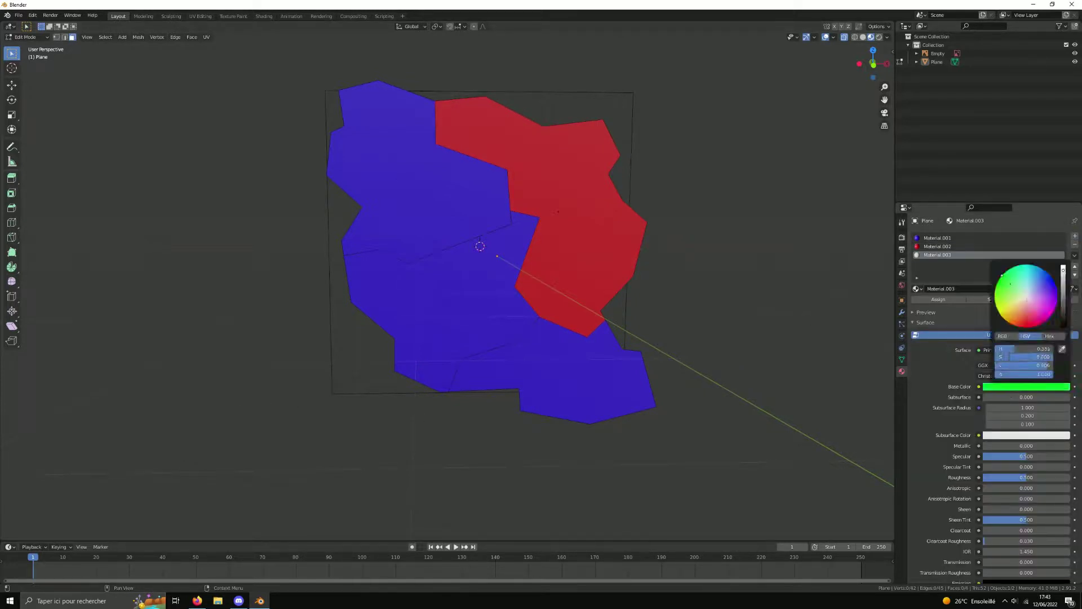
click(445, 293)
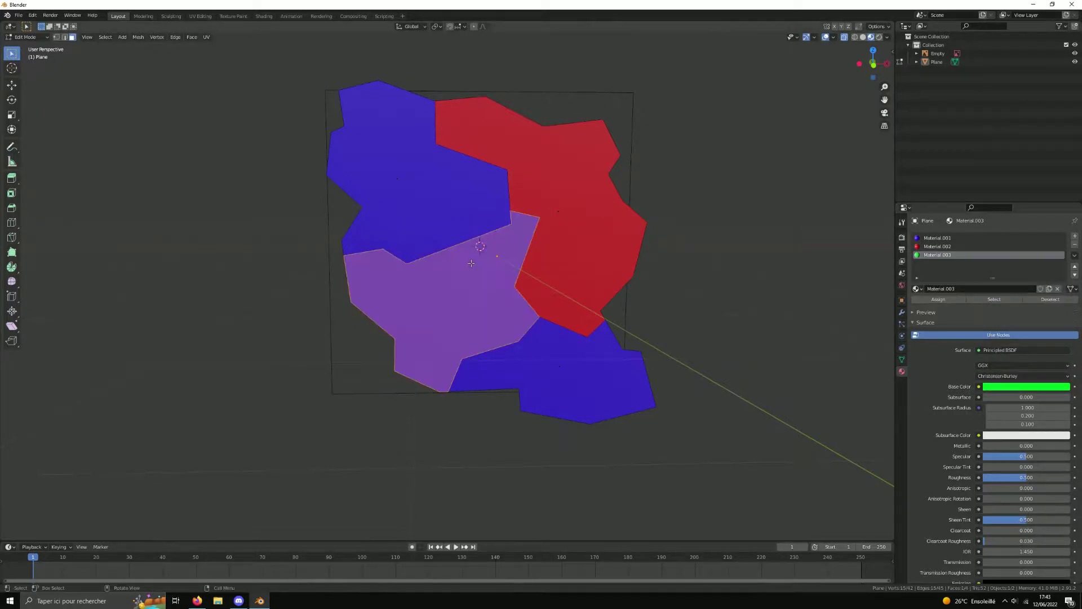
click(937, 299)
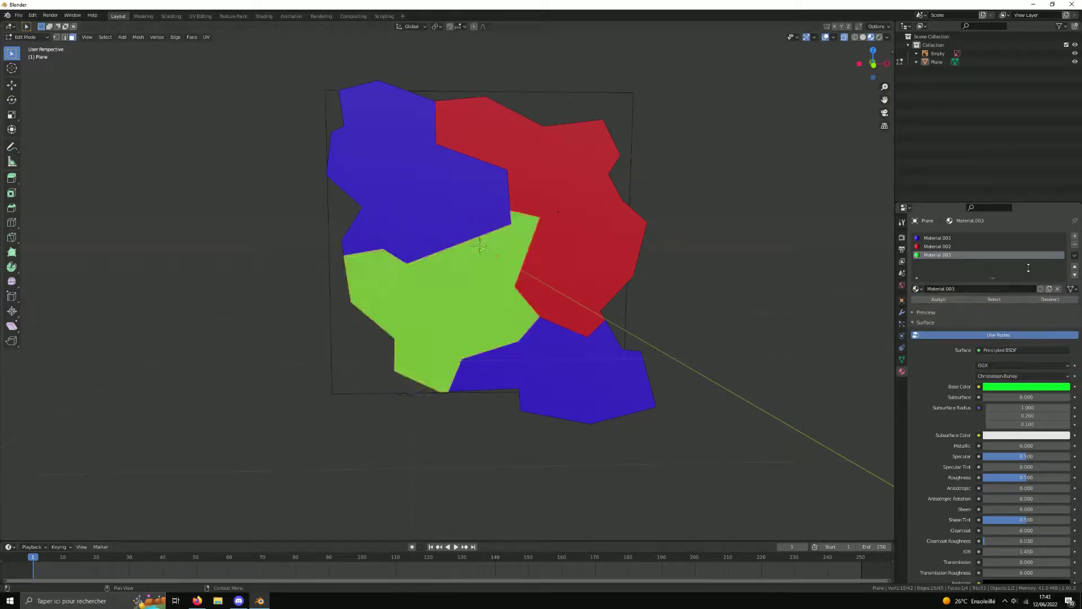
Step: Create yellow Material.004 and assign it to the bottom face
click(1074, 236)
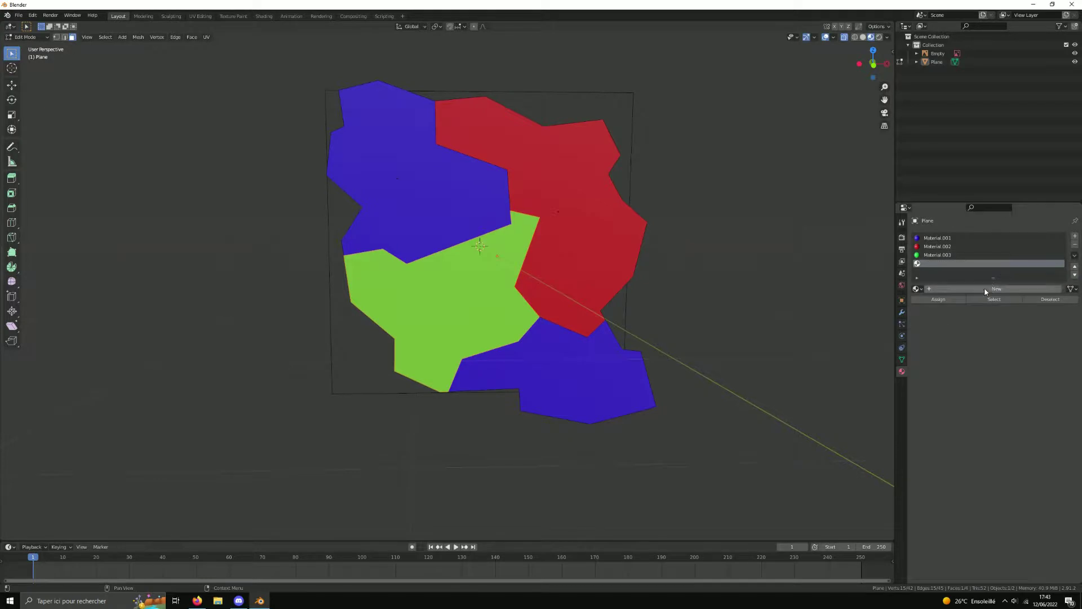
click(984, 289)
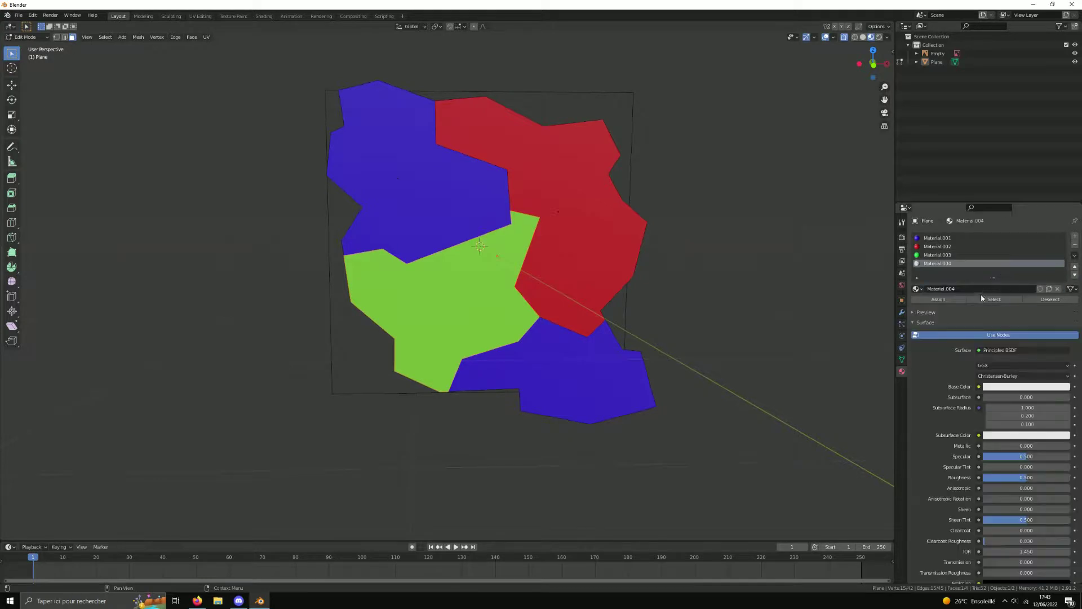
click(995, 387)
drag(1021, 310, 1000, 314)
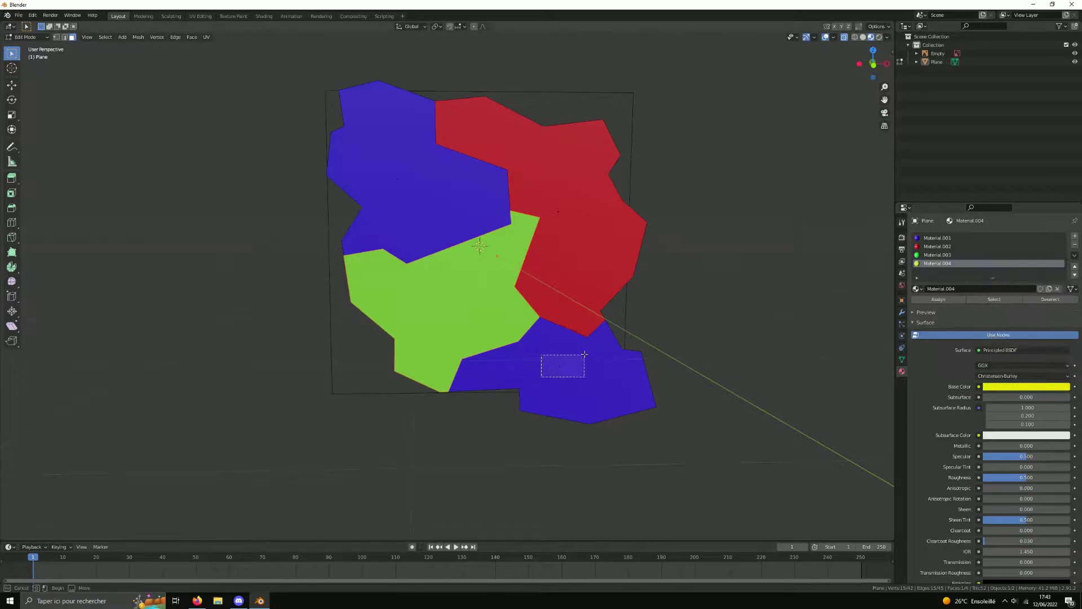
drag(542, 376, 588, 351)
click(933, 299)
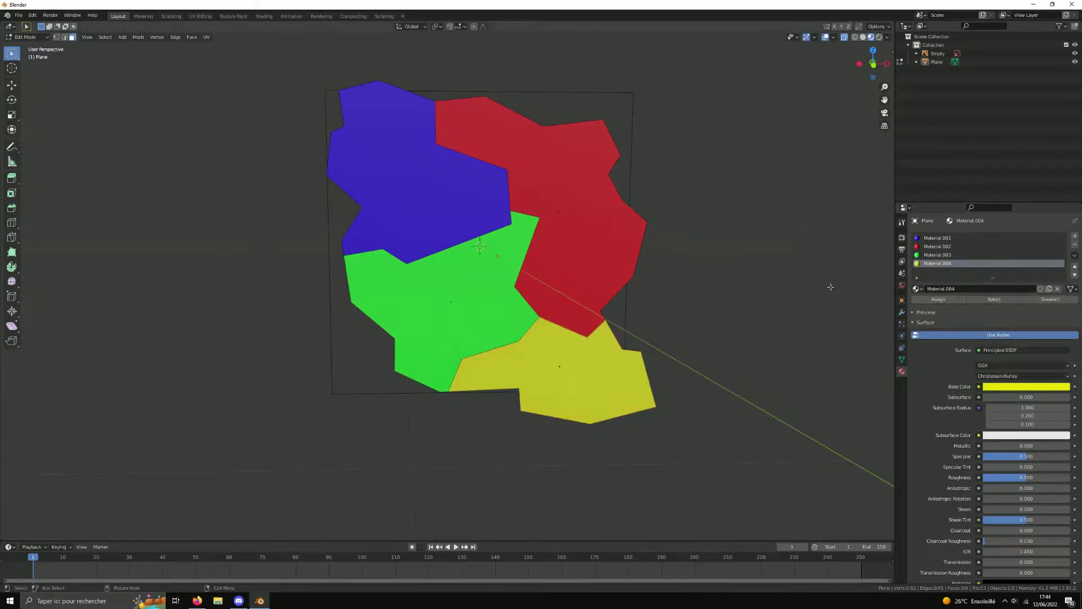
mouse_move(705, 305)
middle_down()
mouse_move(771, 302)
mouse_move(3, 299)
middle_up()
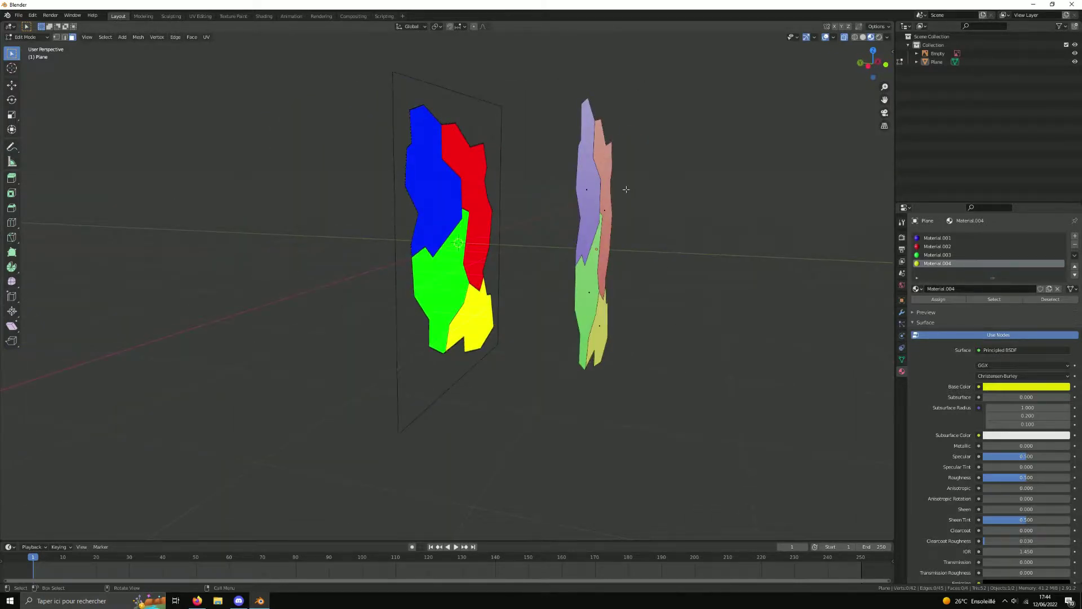
Step: Select all faces of the four-colour mesh with A, ready for extrusion
middle_drag(626, 190, 676, 221)
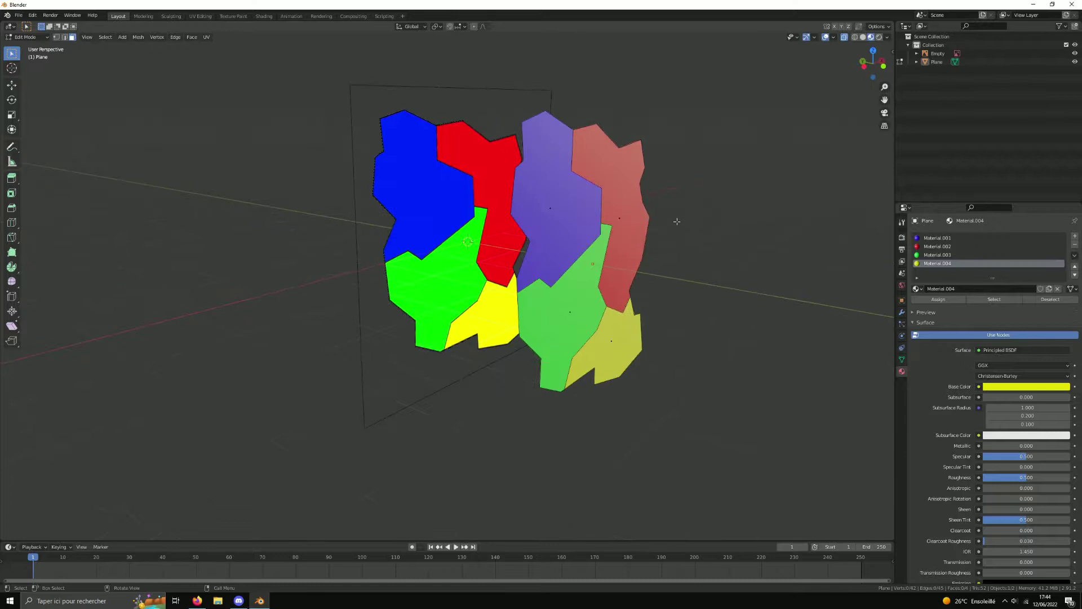
click(540, 229)
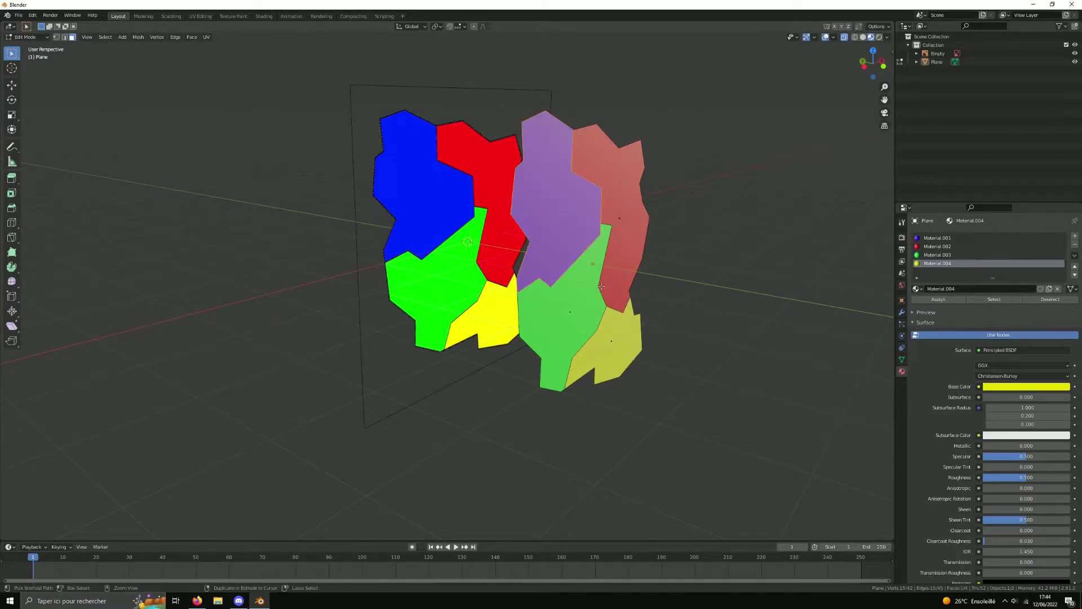
mouse_move(592, 306)
middle_down()
mouse_move(677, 302)
mouse_move(675, 316)
mouse_move(648, 325)
middle_up()
click(648, 325)
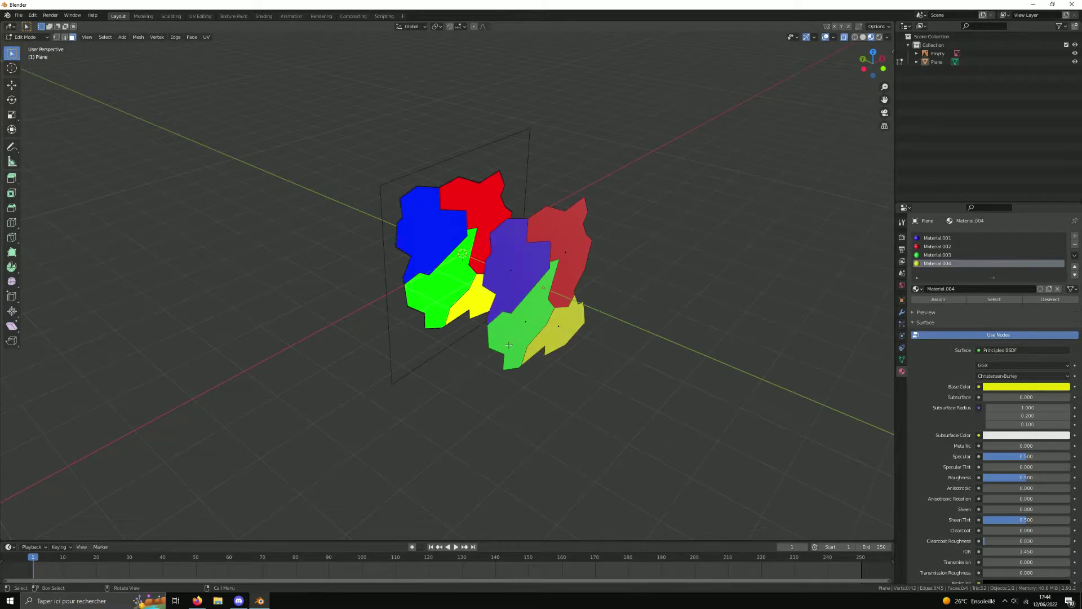
key(a)
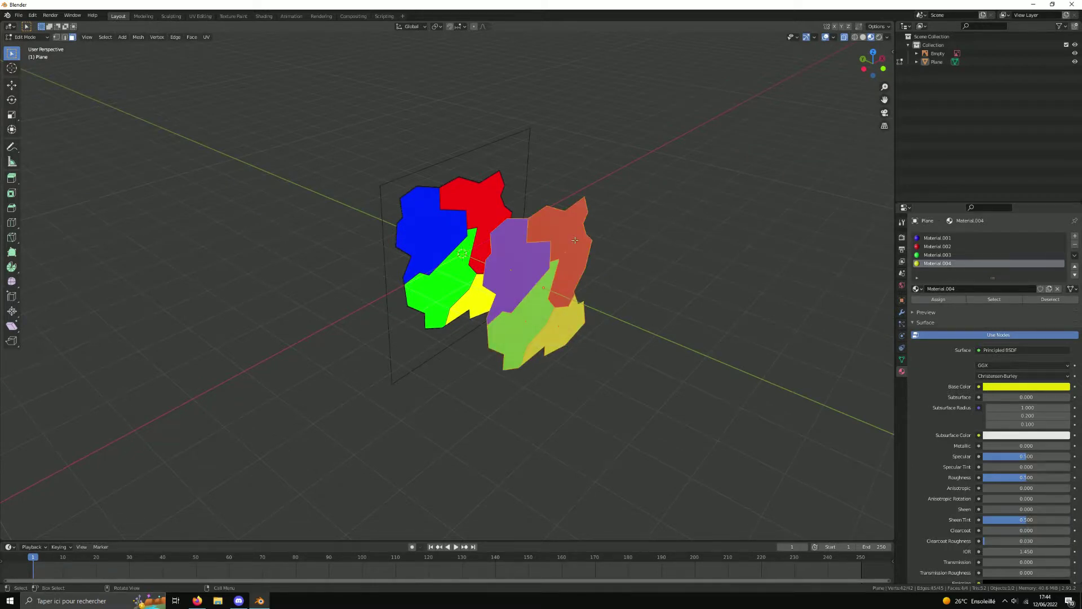
middle_drag(598, 241, 620, 231)
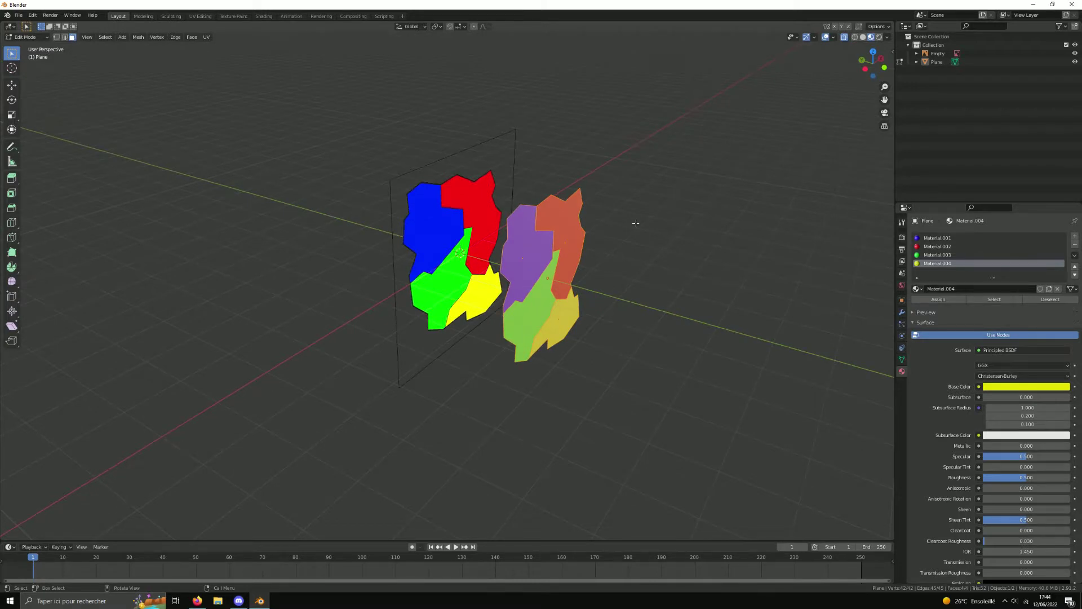
Step: Extrude the faces along their normals, leave Edit Mode, then undo the last change
key(e)
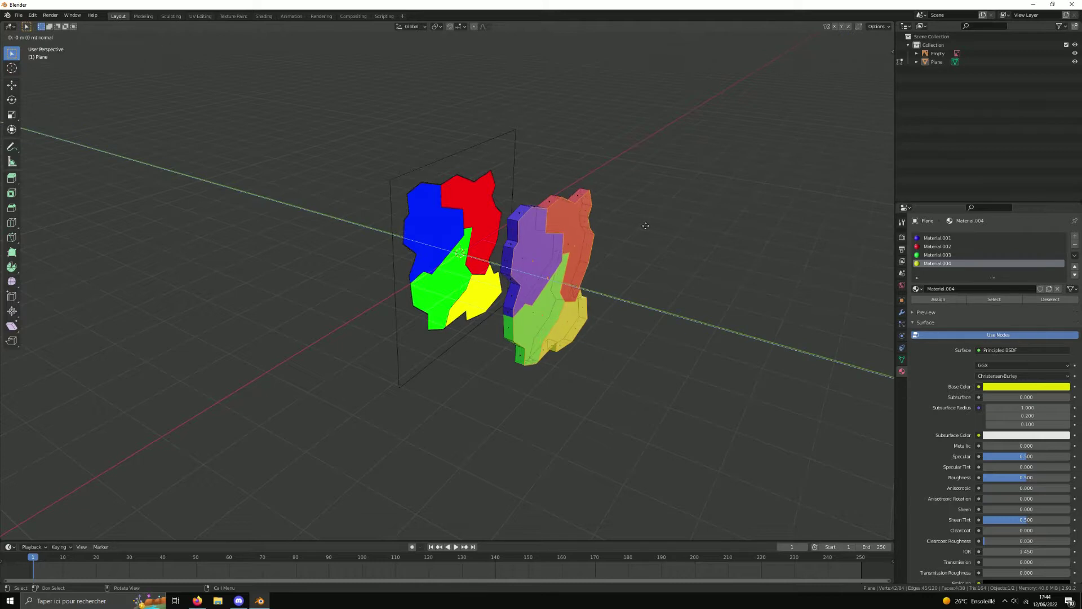
click(645, 226)
mouse_move(691, 218)
middle_down()
mouse_move(589, 213)
mouse_move(736, 120)
middle_up()
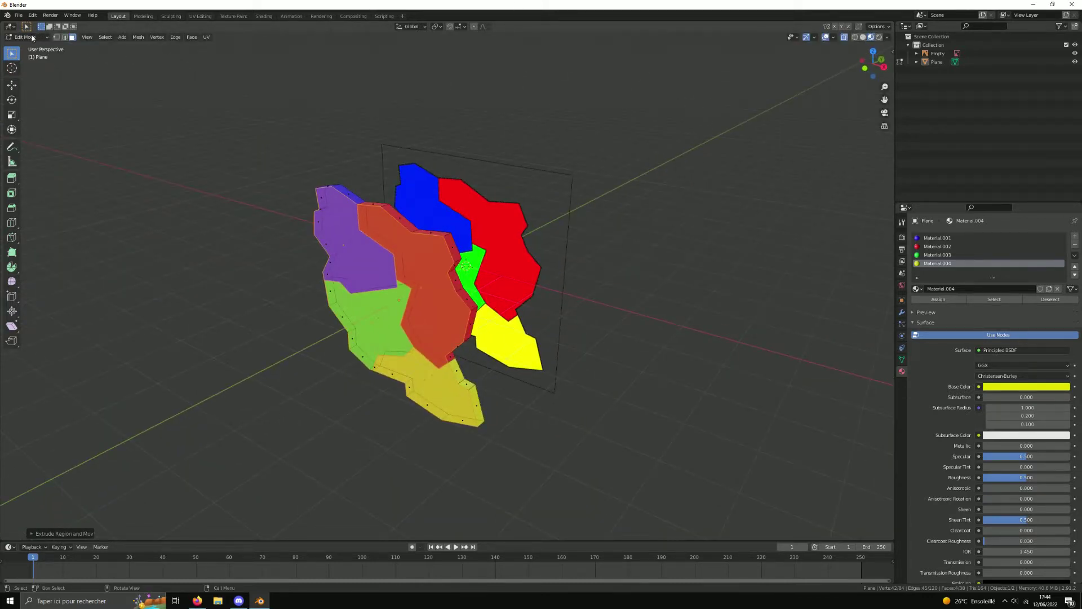
key(Tab)
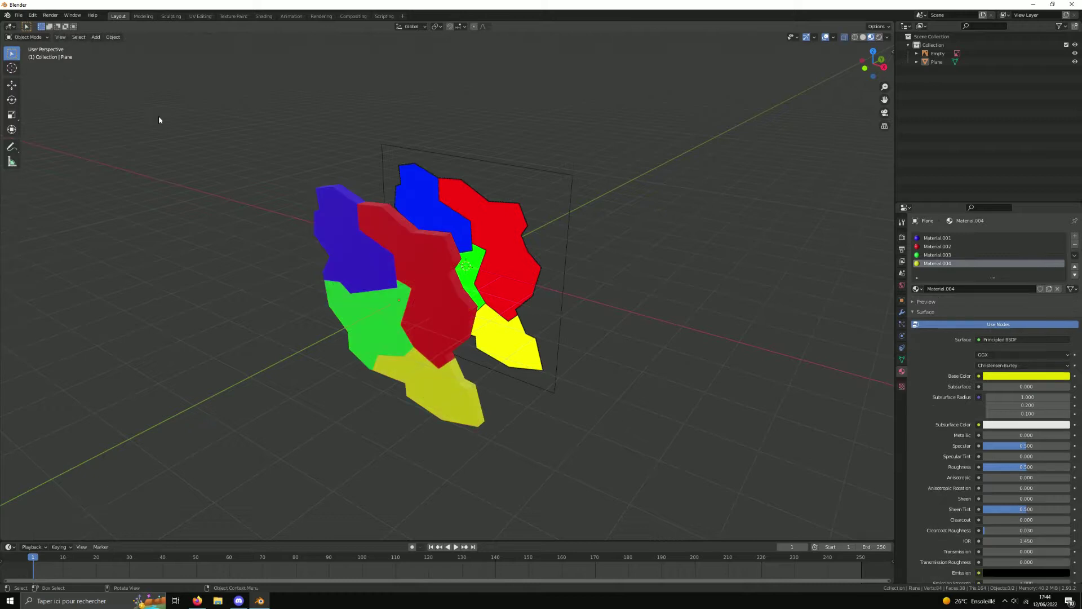
mouse_move(158, 116)
middle_down()
mouse_move(118, 115)
mouse_move(198, 116)
mouse_move(114, 104)
mouse_move(383, 205)
middle_up()
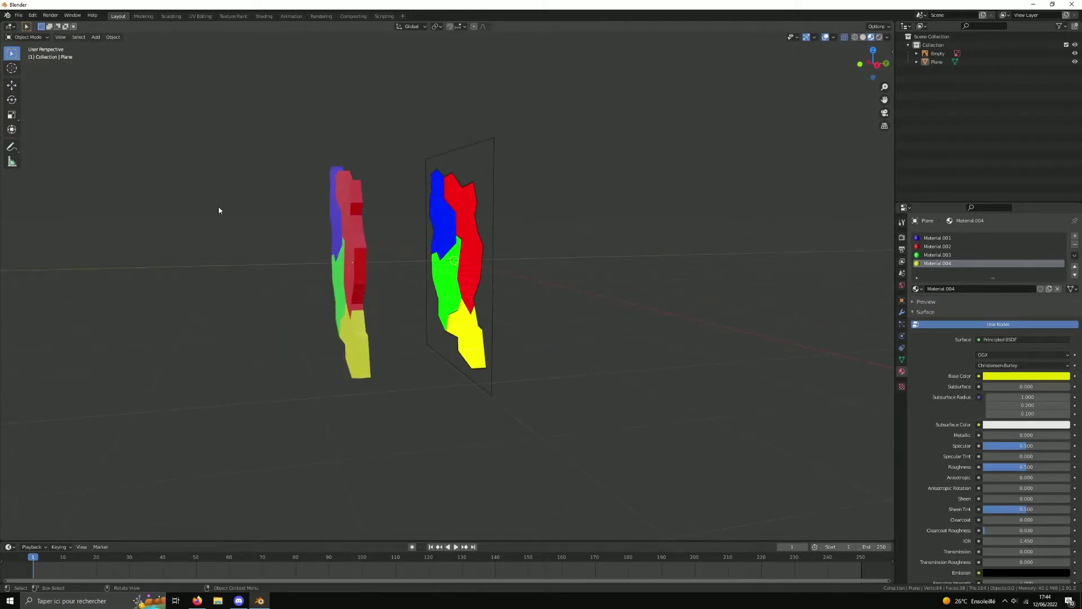
middle_drag(221, 209, 230, 216)
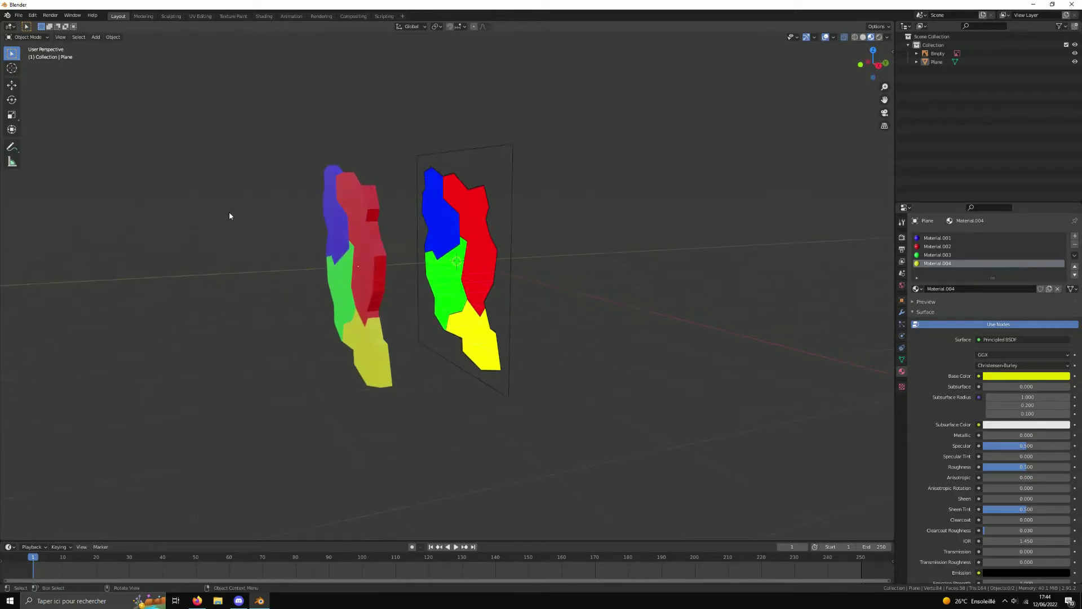
key(ctrl+z)
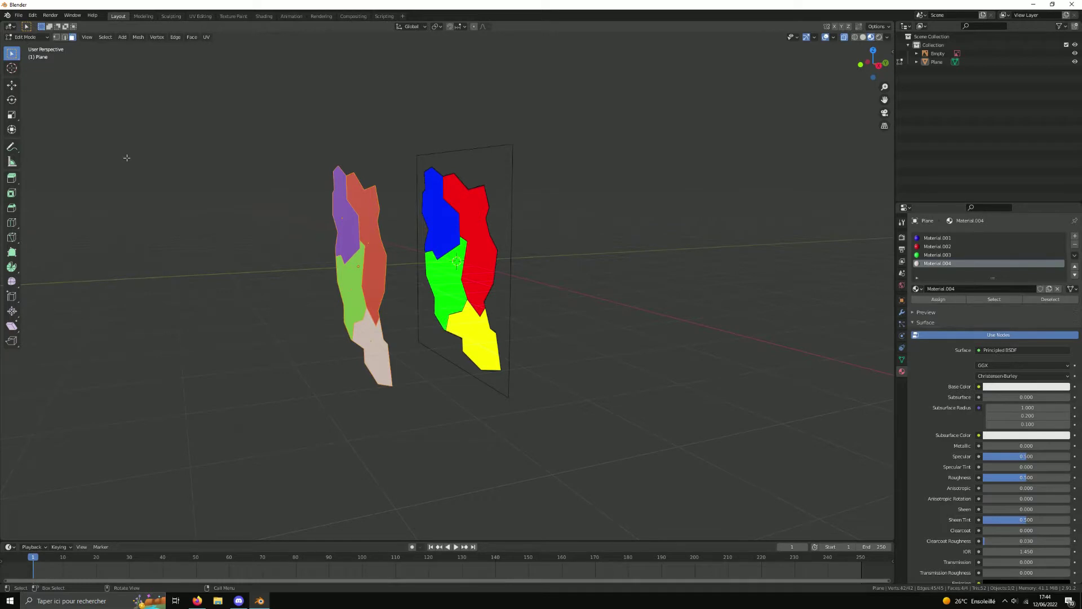
Step: Reselect the Plane in Edit Mode and set Material.004's base colour back to yellow
key(Tab)
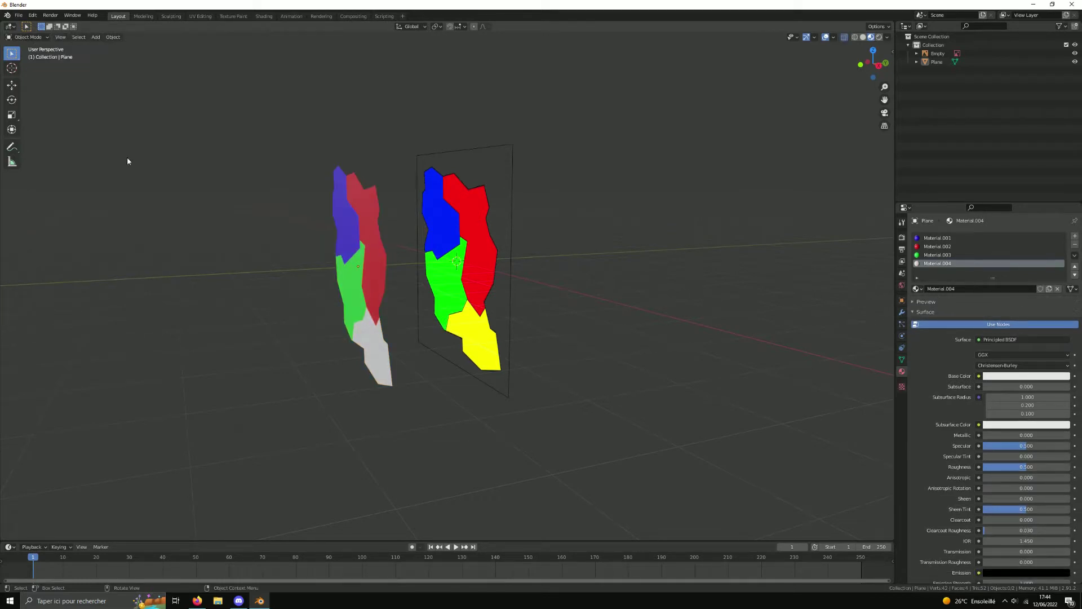
mouse_move(127, 162)
middle_down()
mouse_move(191, 167)
mouse_move(155, 160)
middle_up()
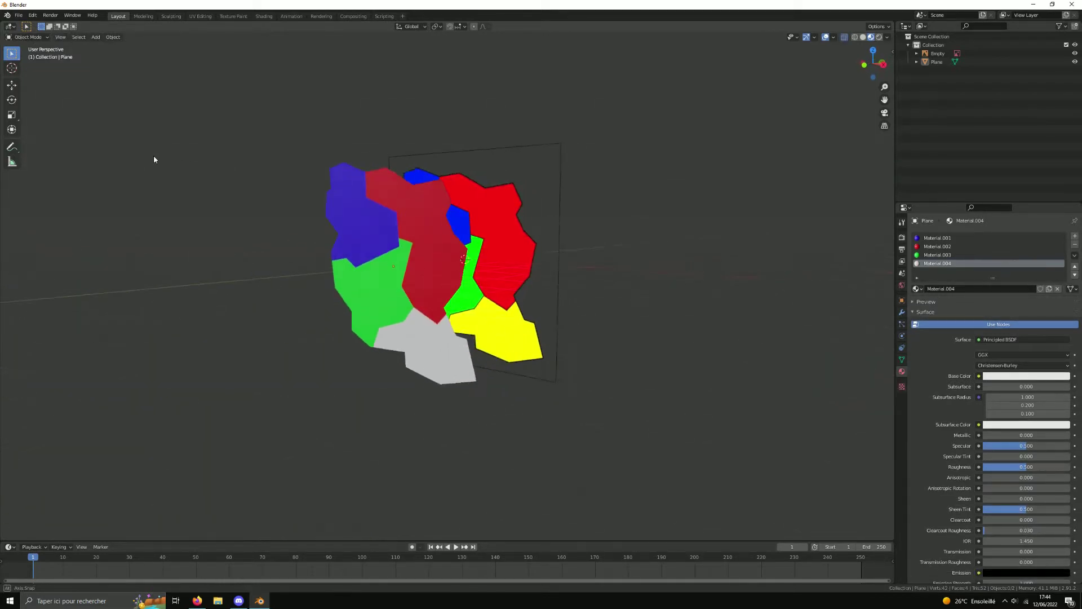
click(412, 338)
middle_drag(457, 317, 472, 316)
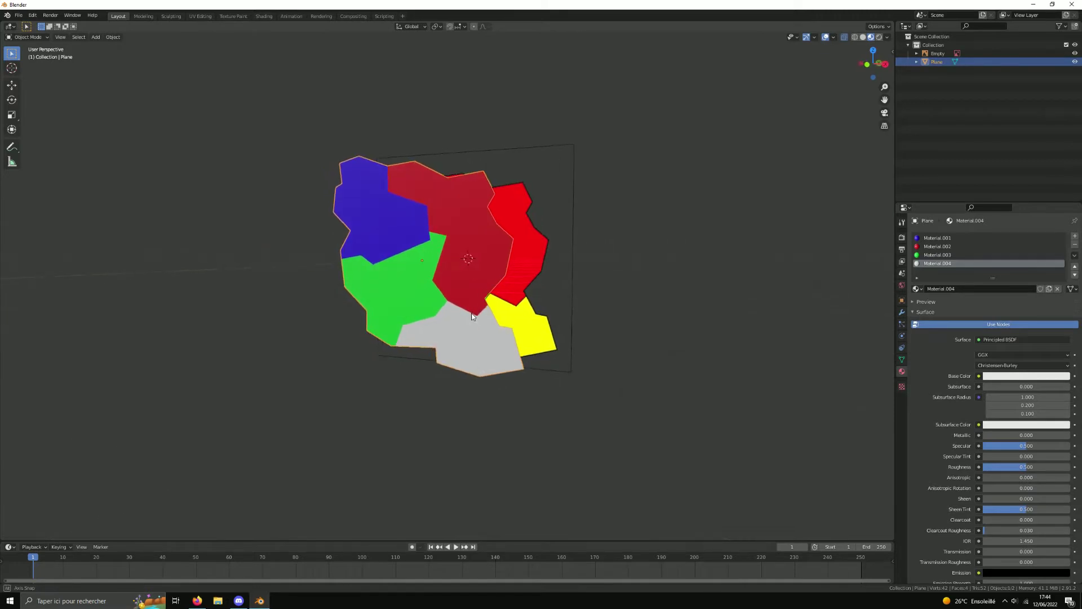
key(Tab)
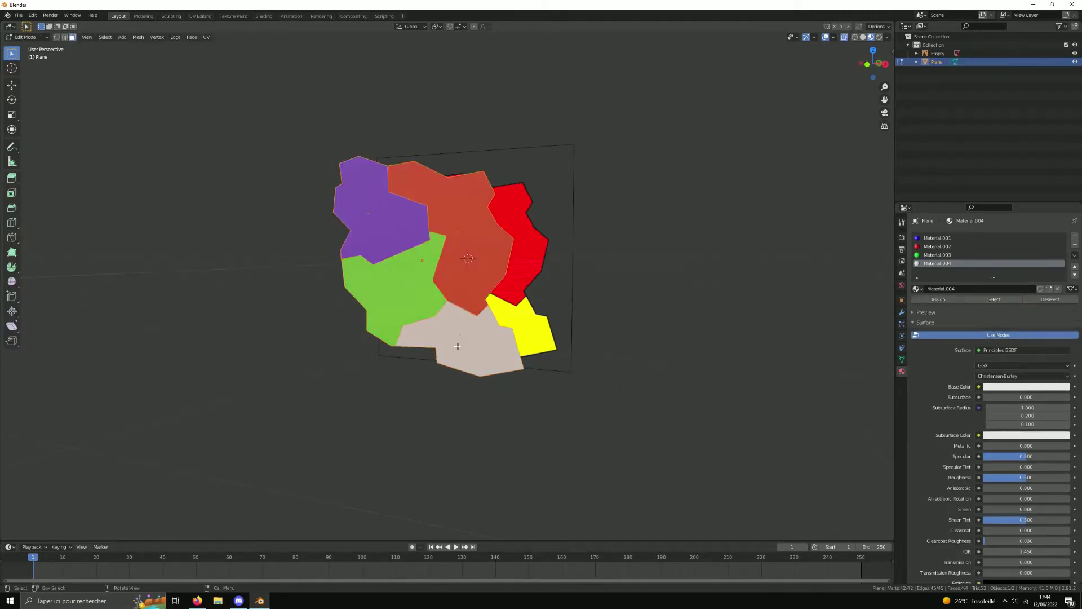
click(490, 323)
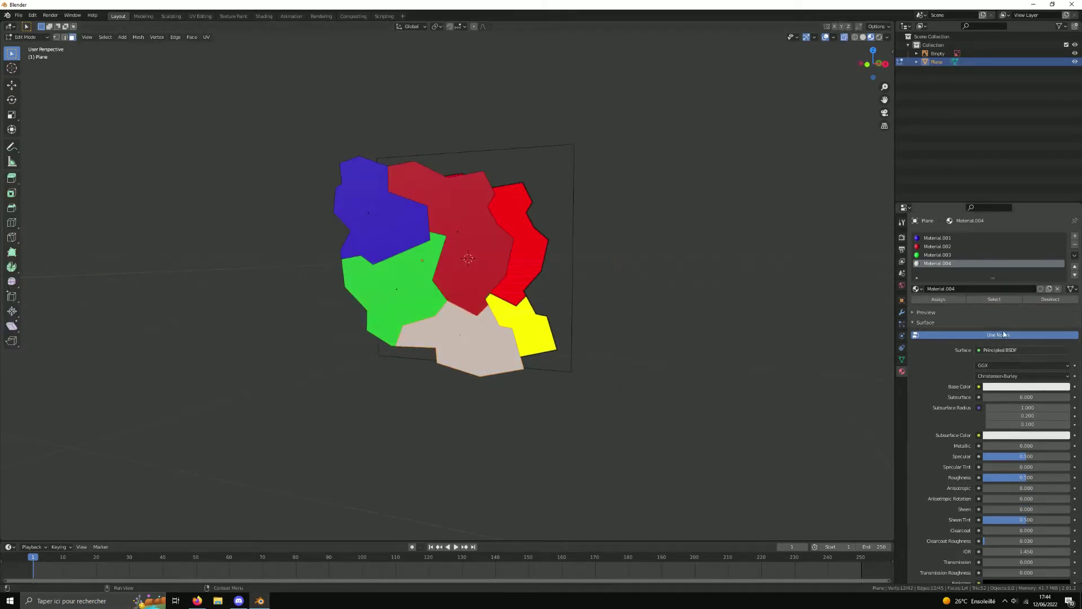
click(1026, 386)
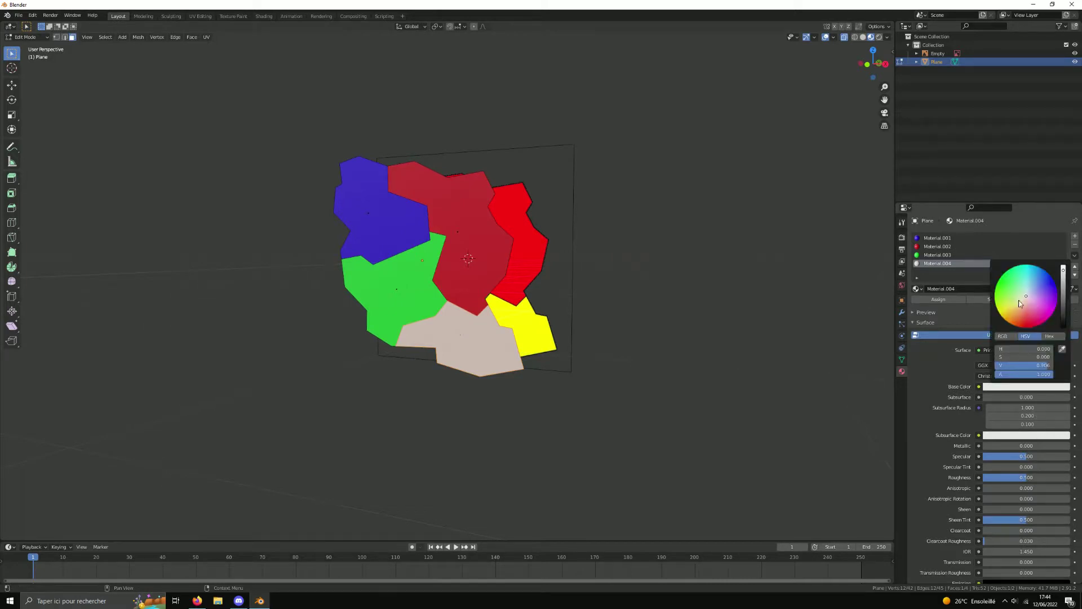
click(999, 311)
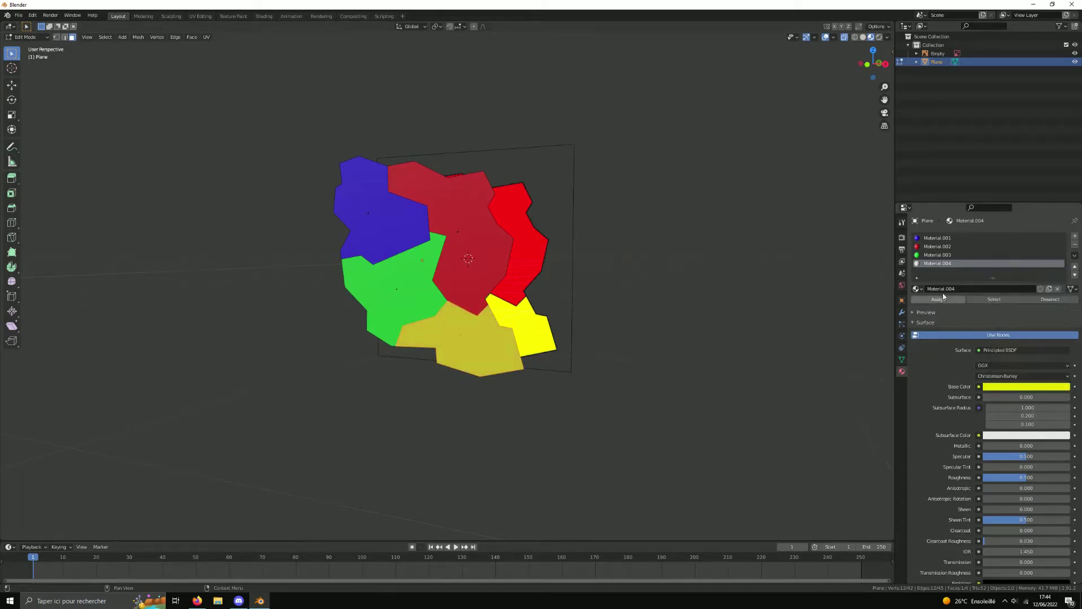
click(748, 259)
middle_drag(715, 246, 528, 295)
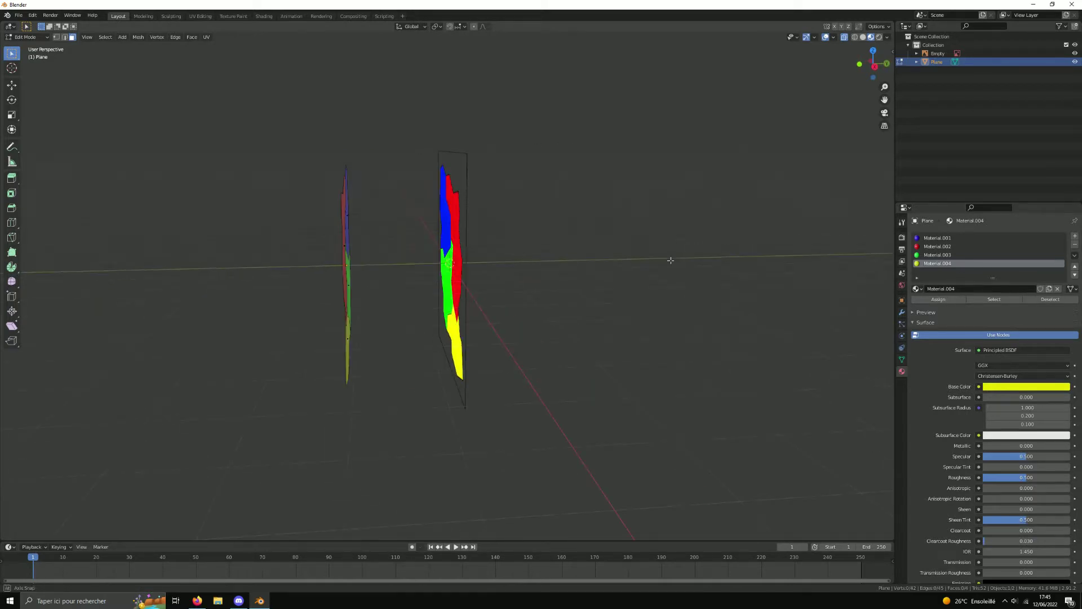
Step: Remove the reference image Empty through the Outliner's Delete option, then reselect the Plane
drag(528, 295, 407, 223)
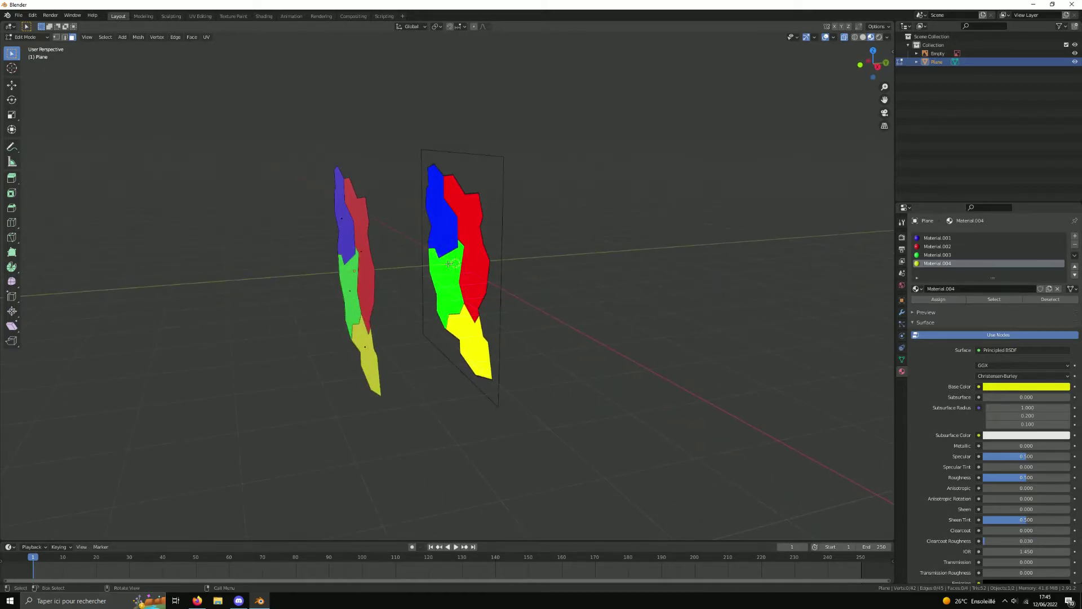
click(938, 53)
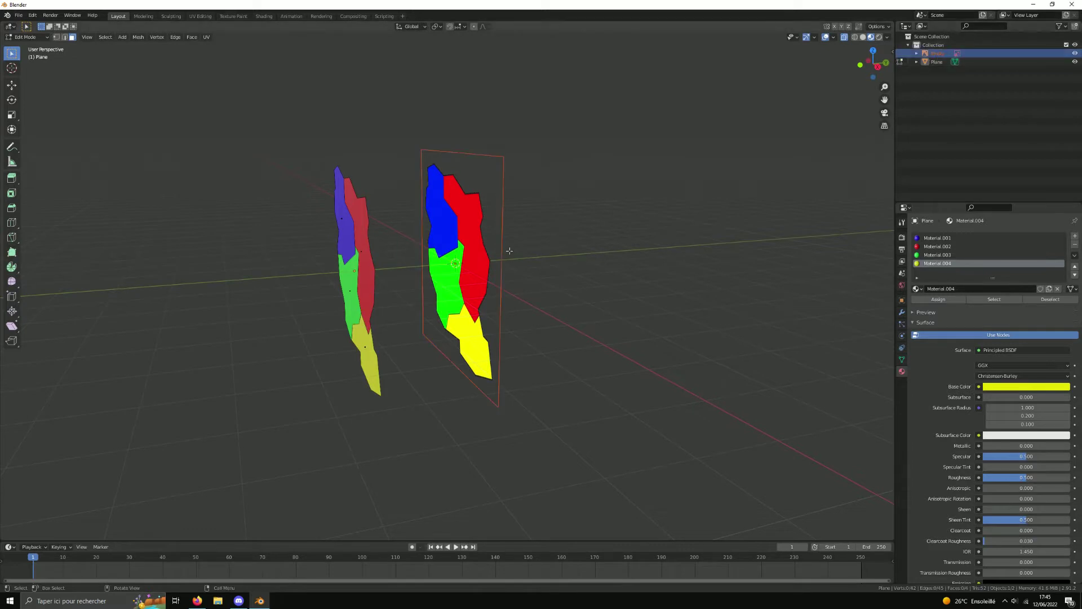
key(x)
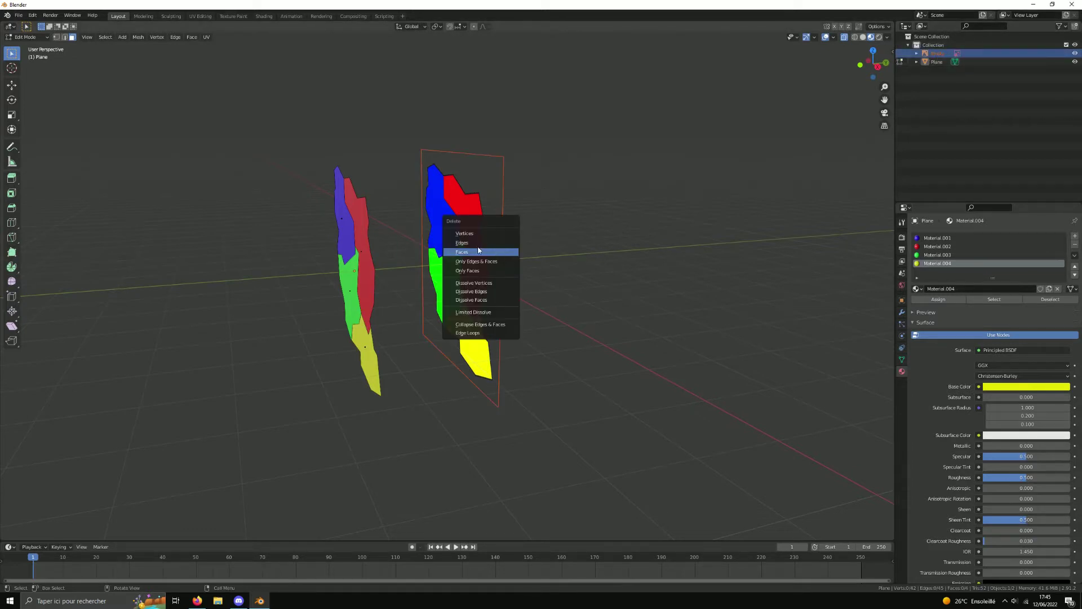
click(476, 252)
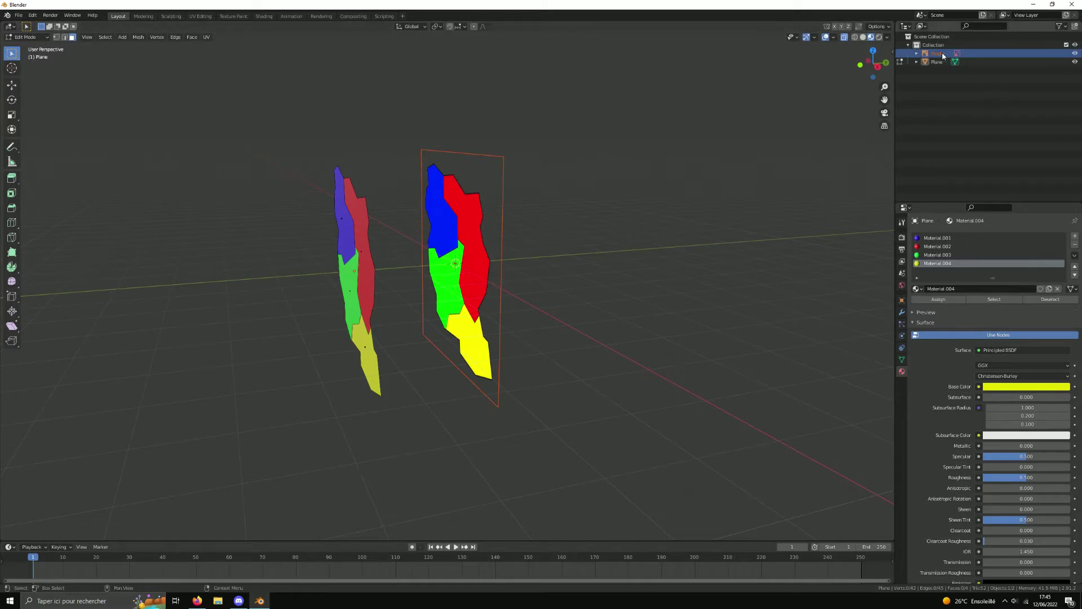
right_click(919, 53)
click(900, 74)
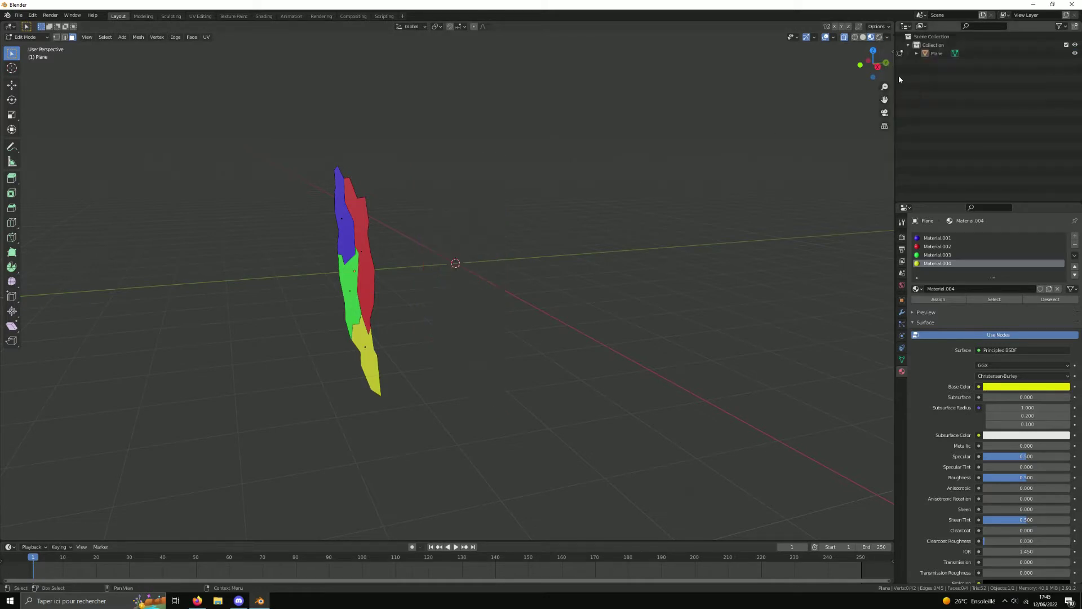
click(931, 47)
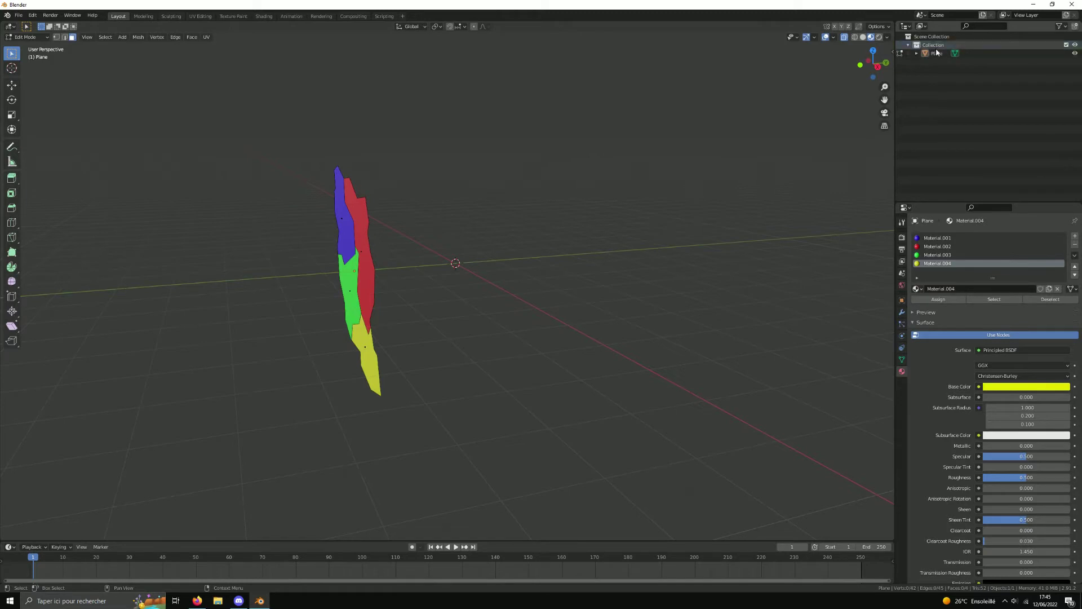
click(937, 53)
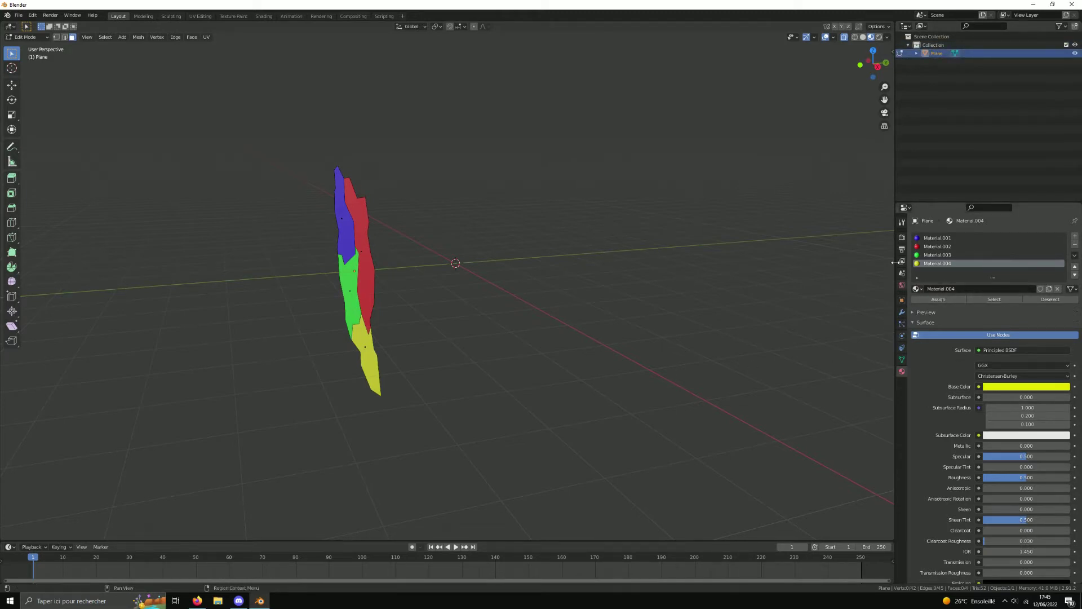
Step: Set the Plane's Location Y to 0 m in Object Properties and orbit to face it
click(901, 302)
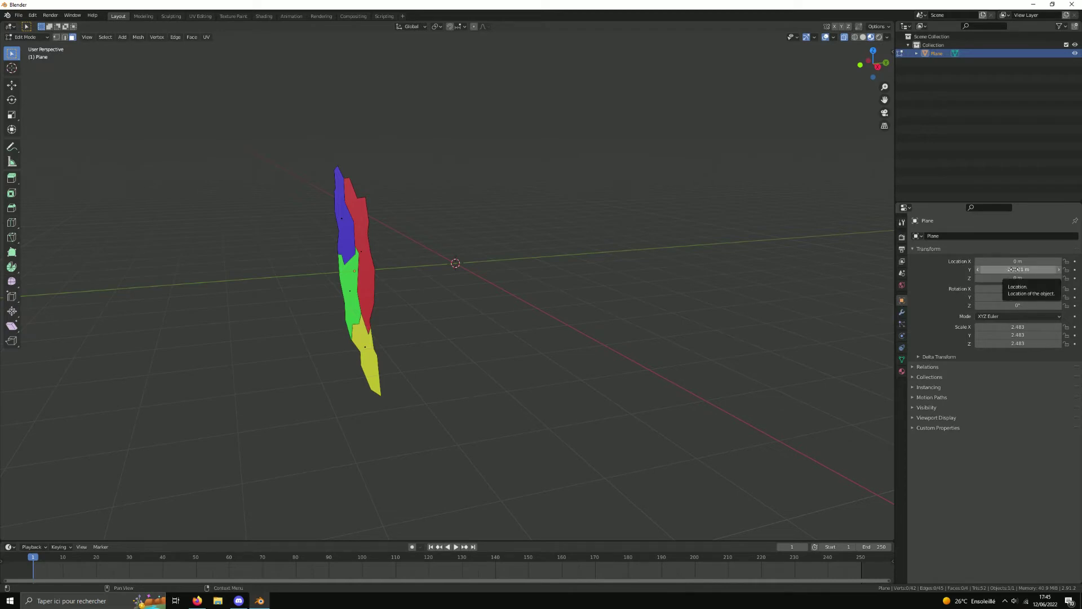
click(1014, 269)
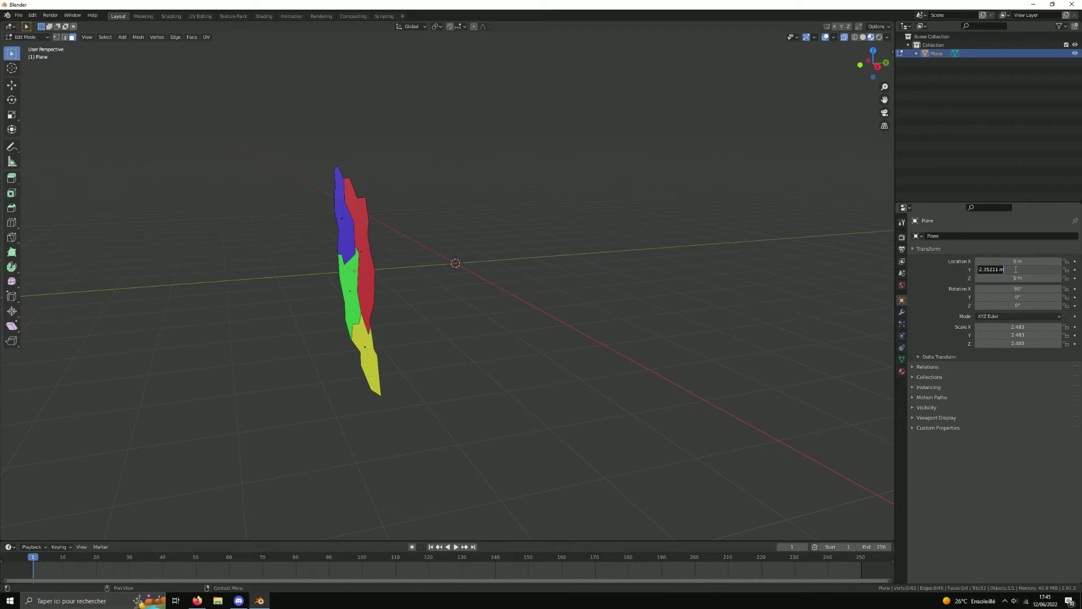
text(0)
key(Return)
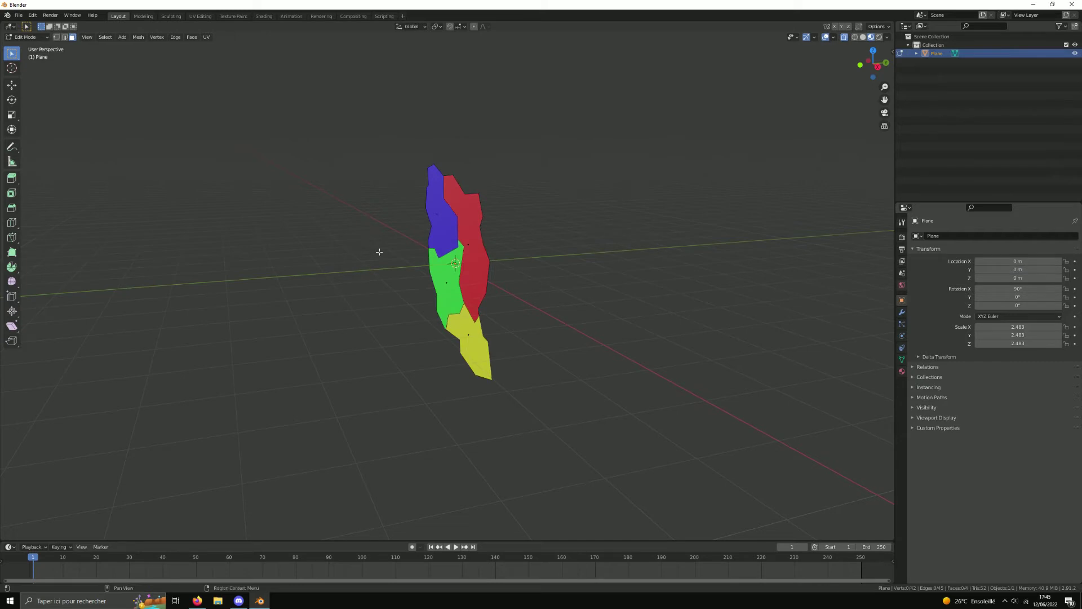
middle_drag(316, 211, 19, 22)
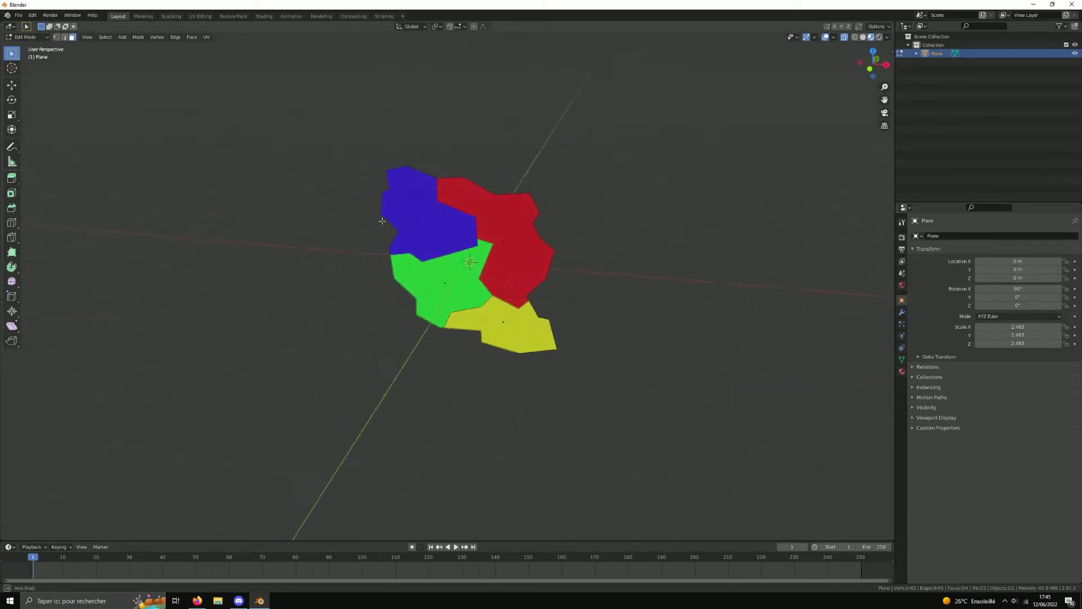
Step: Use Save As to store the project as TutoMap.blend in the Assets folder
click(19, 17)
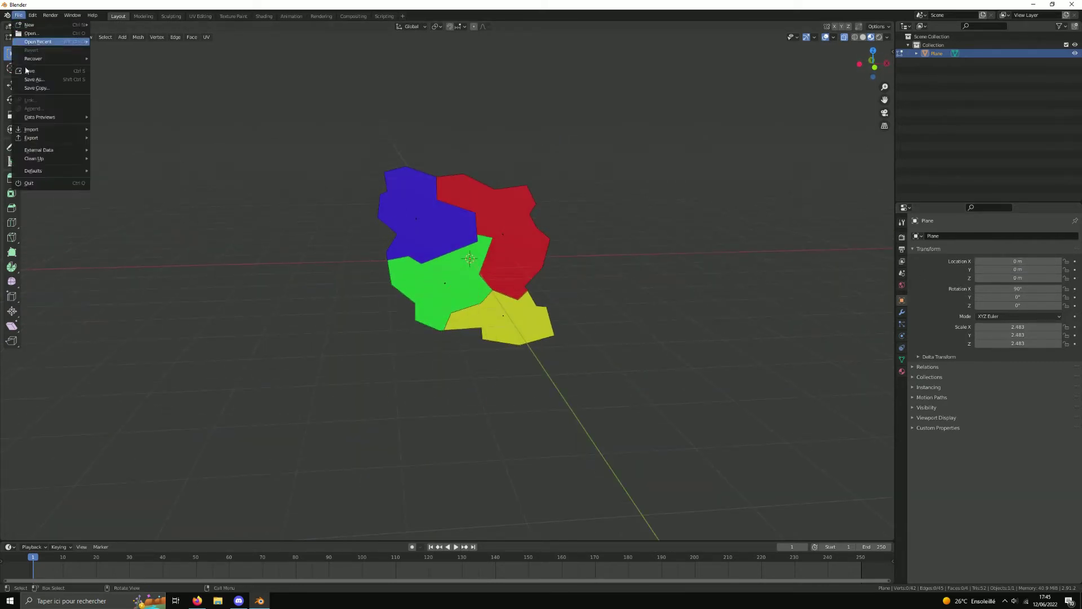
click(31, 83)
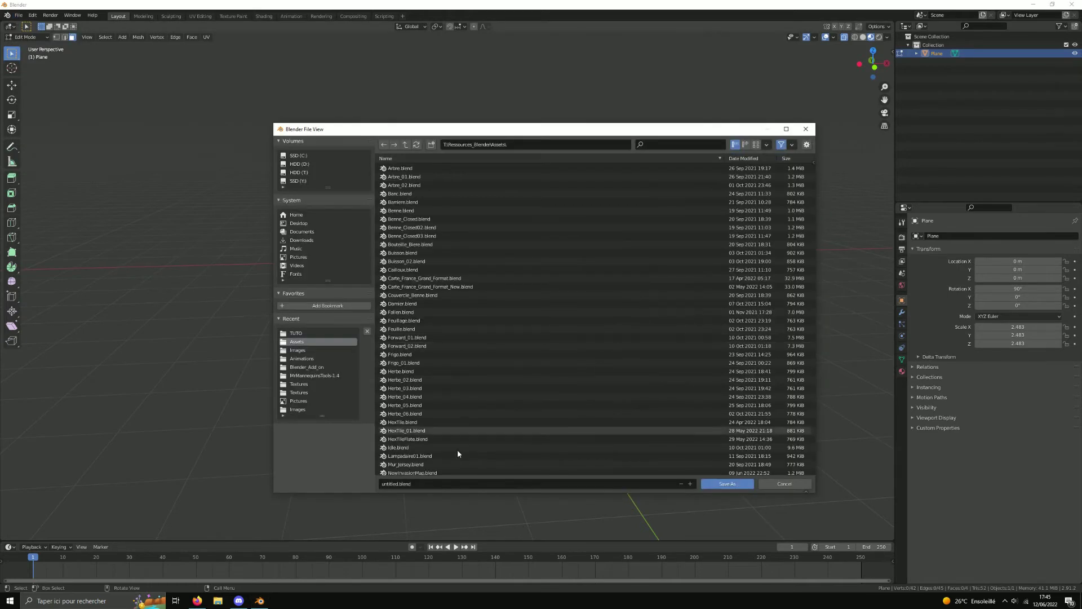
click(436, 485)
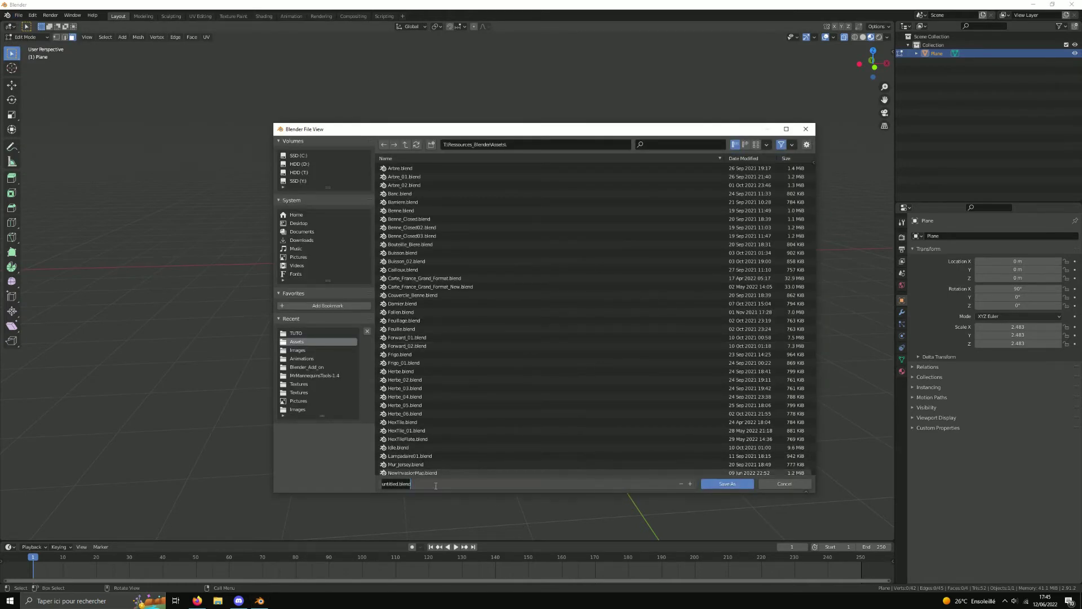
text(toMap)
click(728, 484)
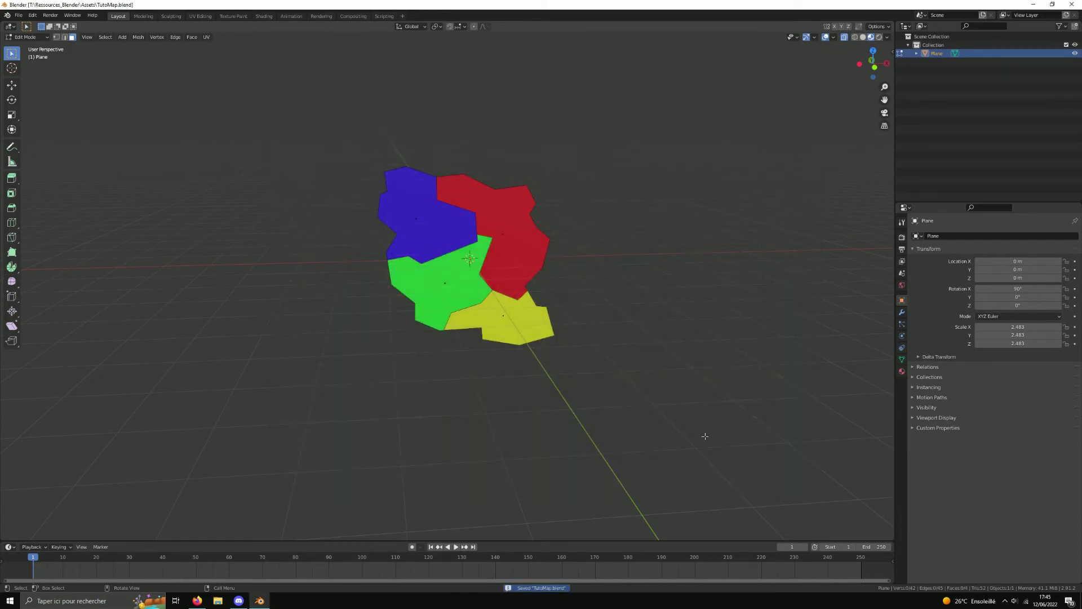
click(19, 15)
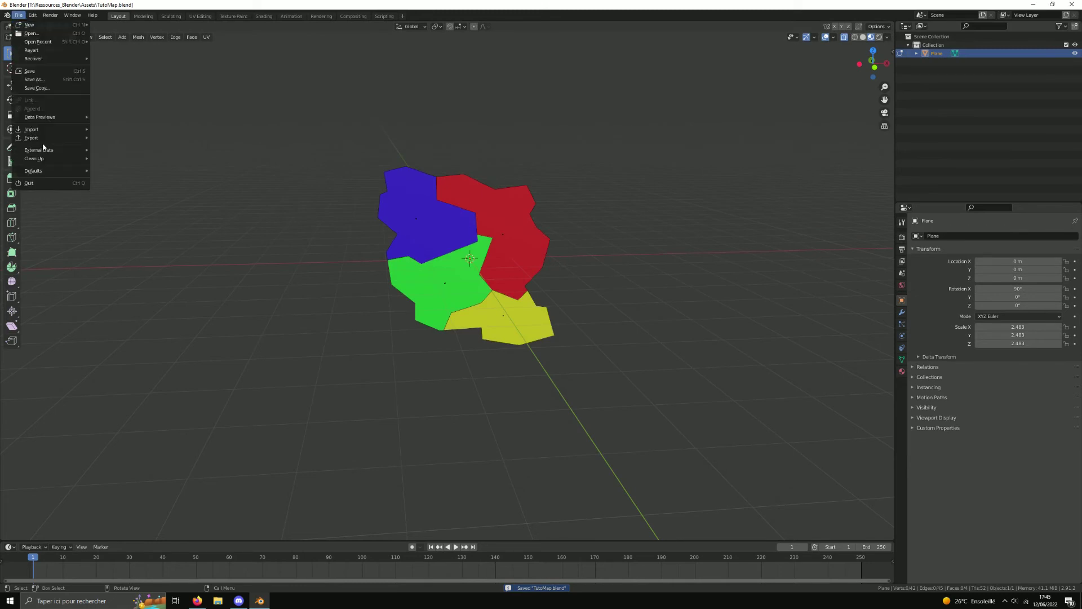
mouse_move(32, 137)
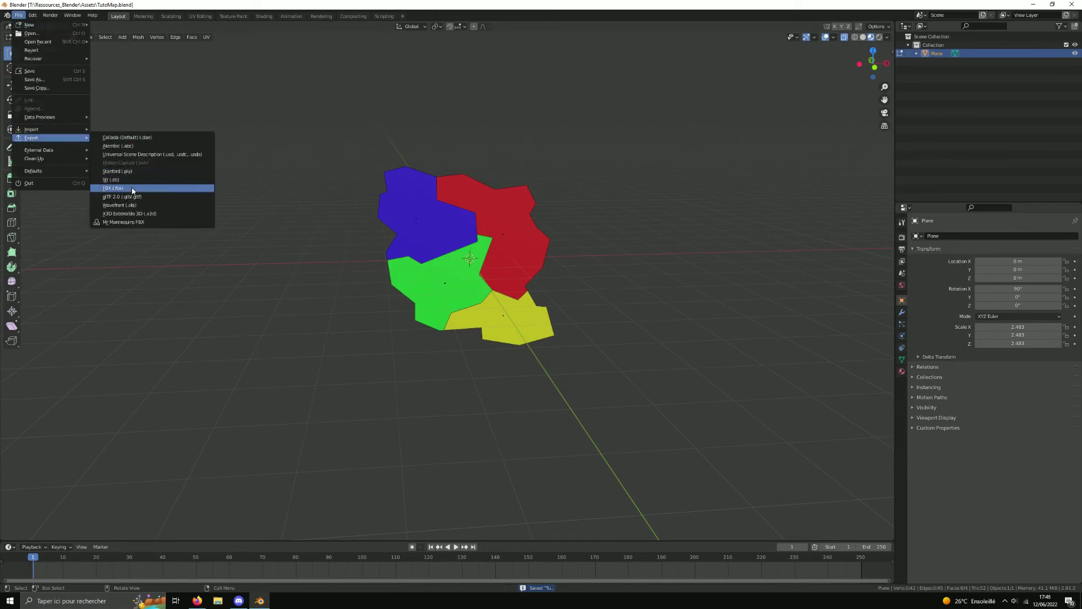
Step: Export the scene with default FBX settings as TutoMap.fbx
click(133, 190)
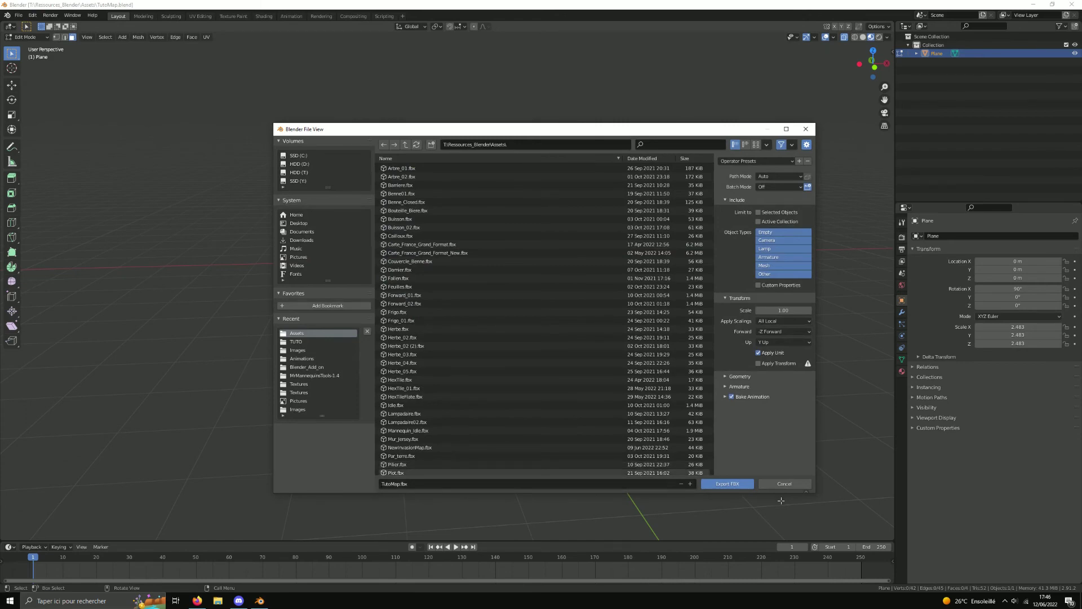
click(727, 484)
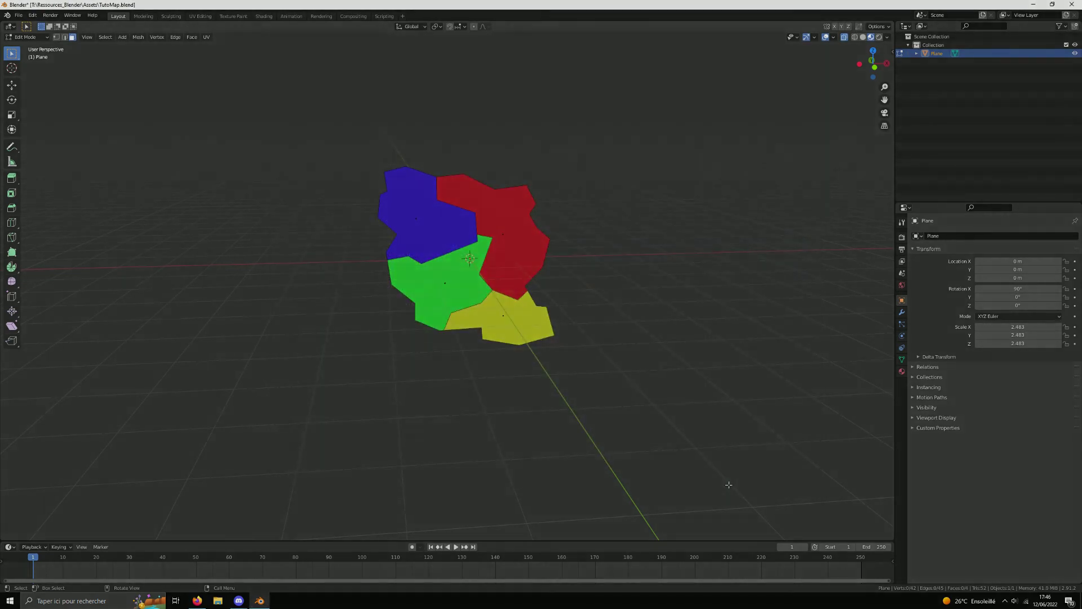